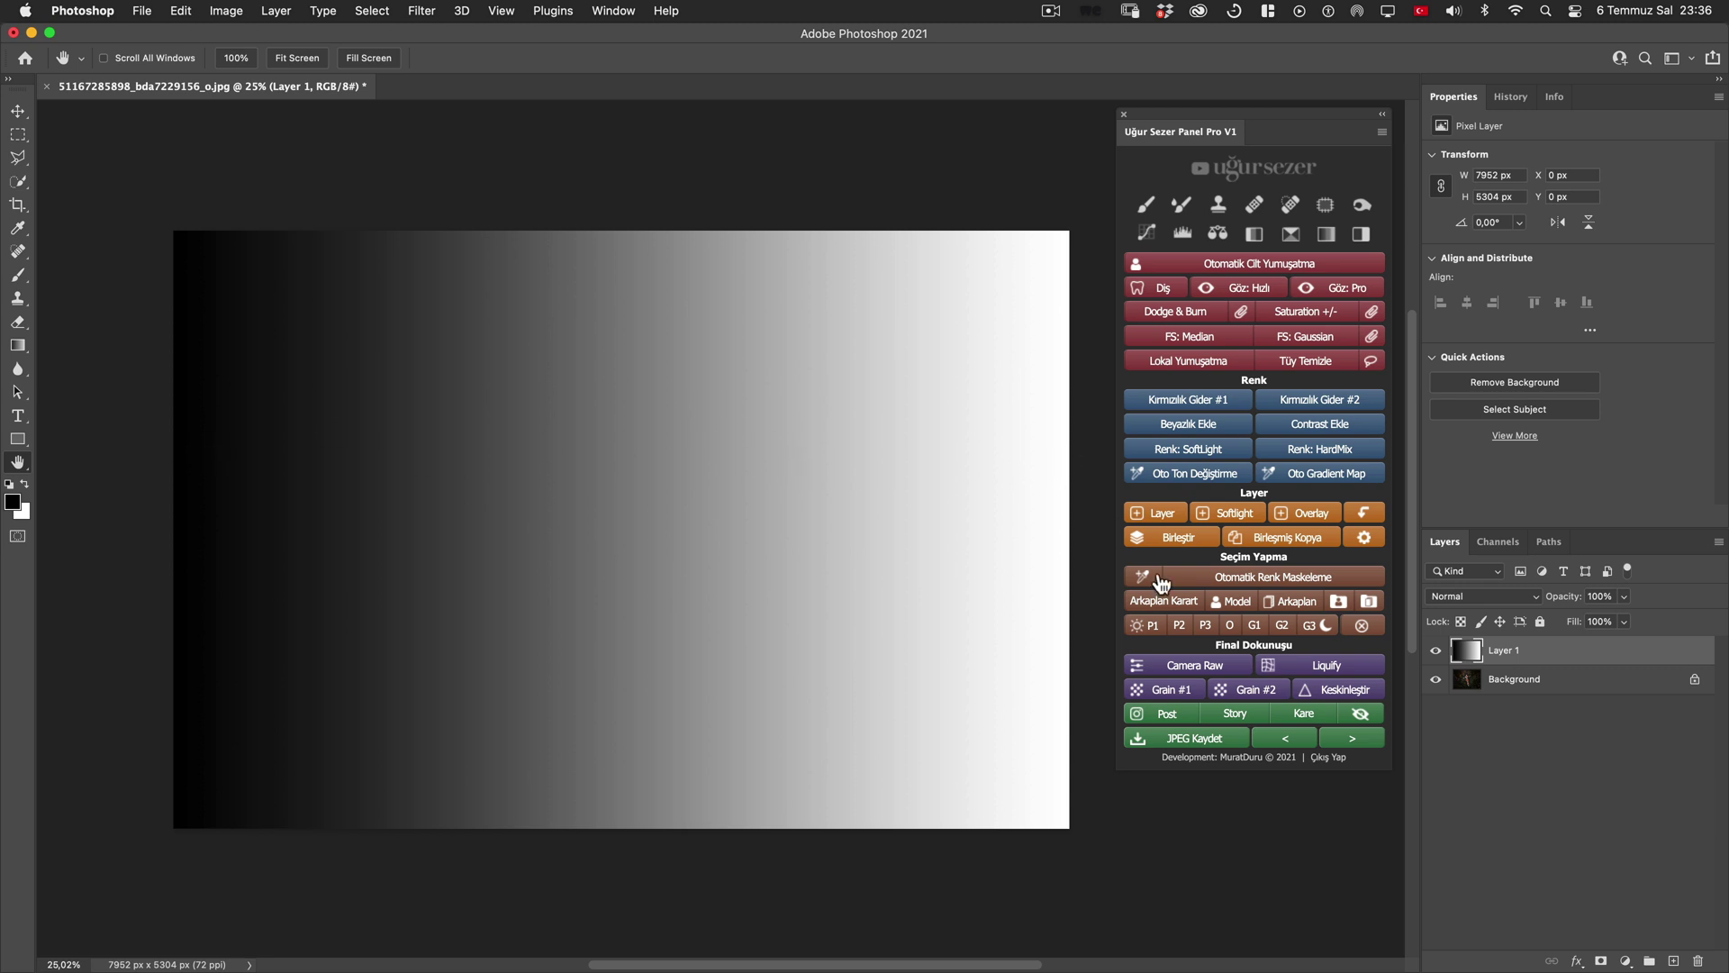
Preview the P1, P2, P3, O, G1, G2 and G3 tonal selections on the gradient, then deselect.
click(1146, 626)
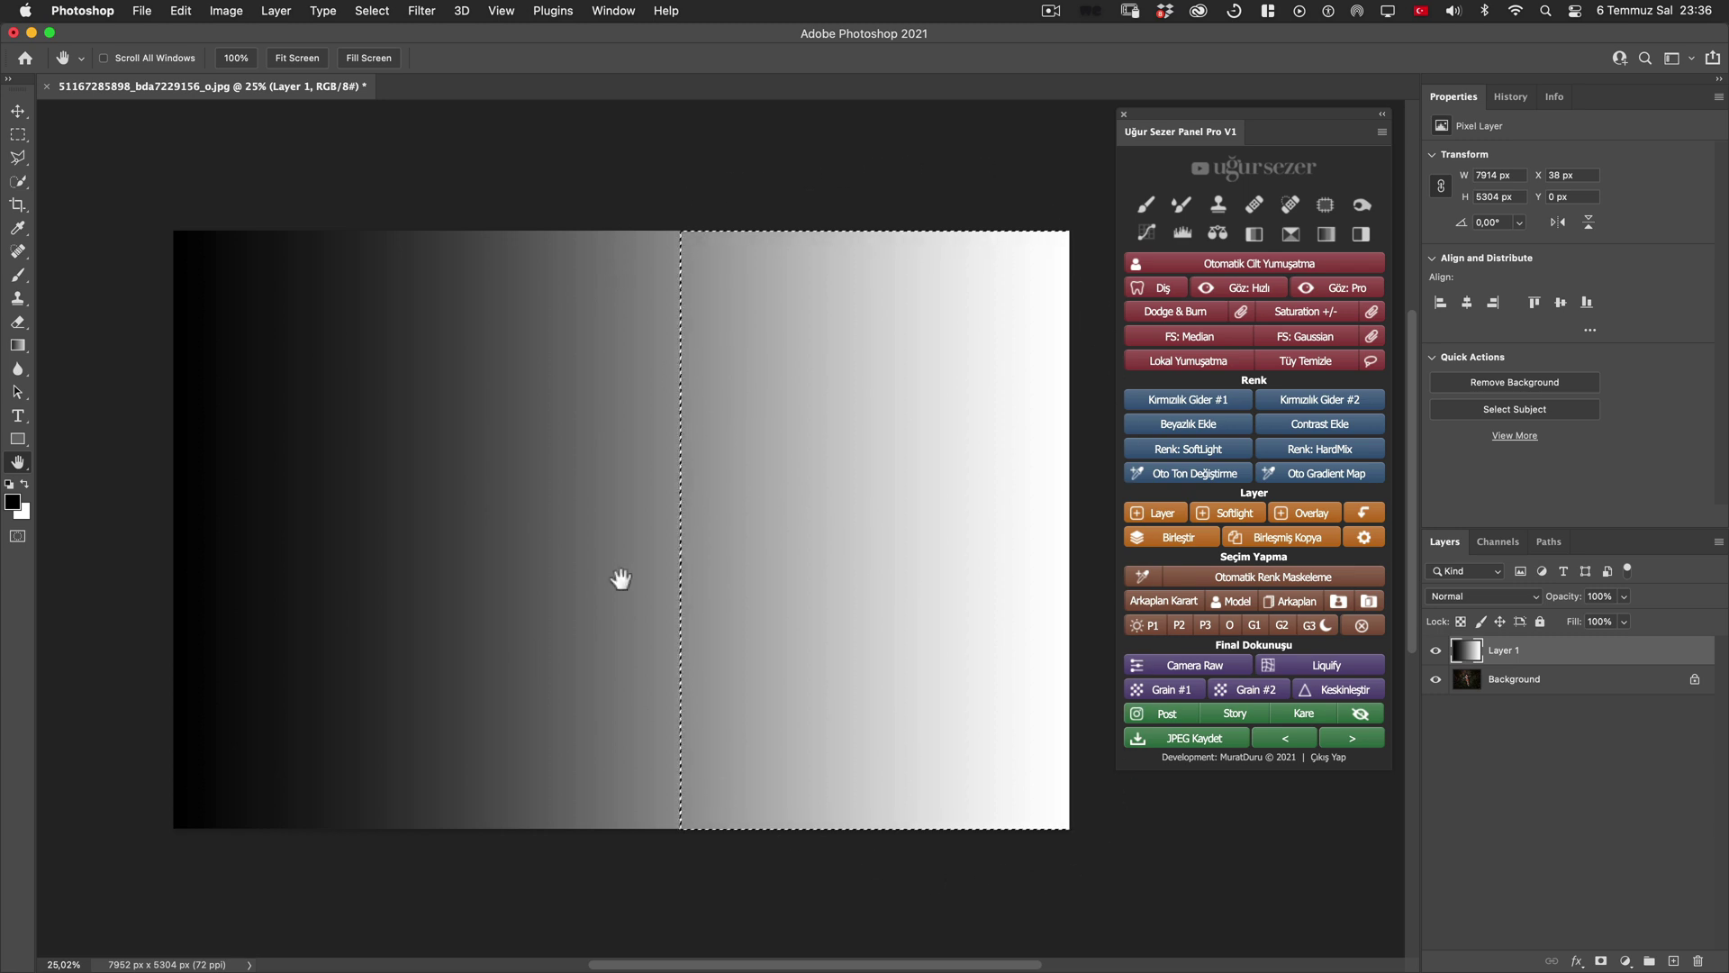
click(1179, 625)
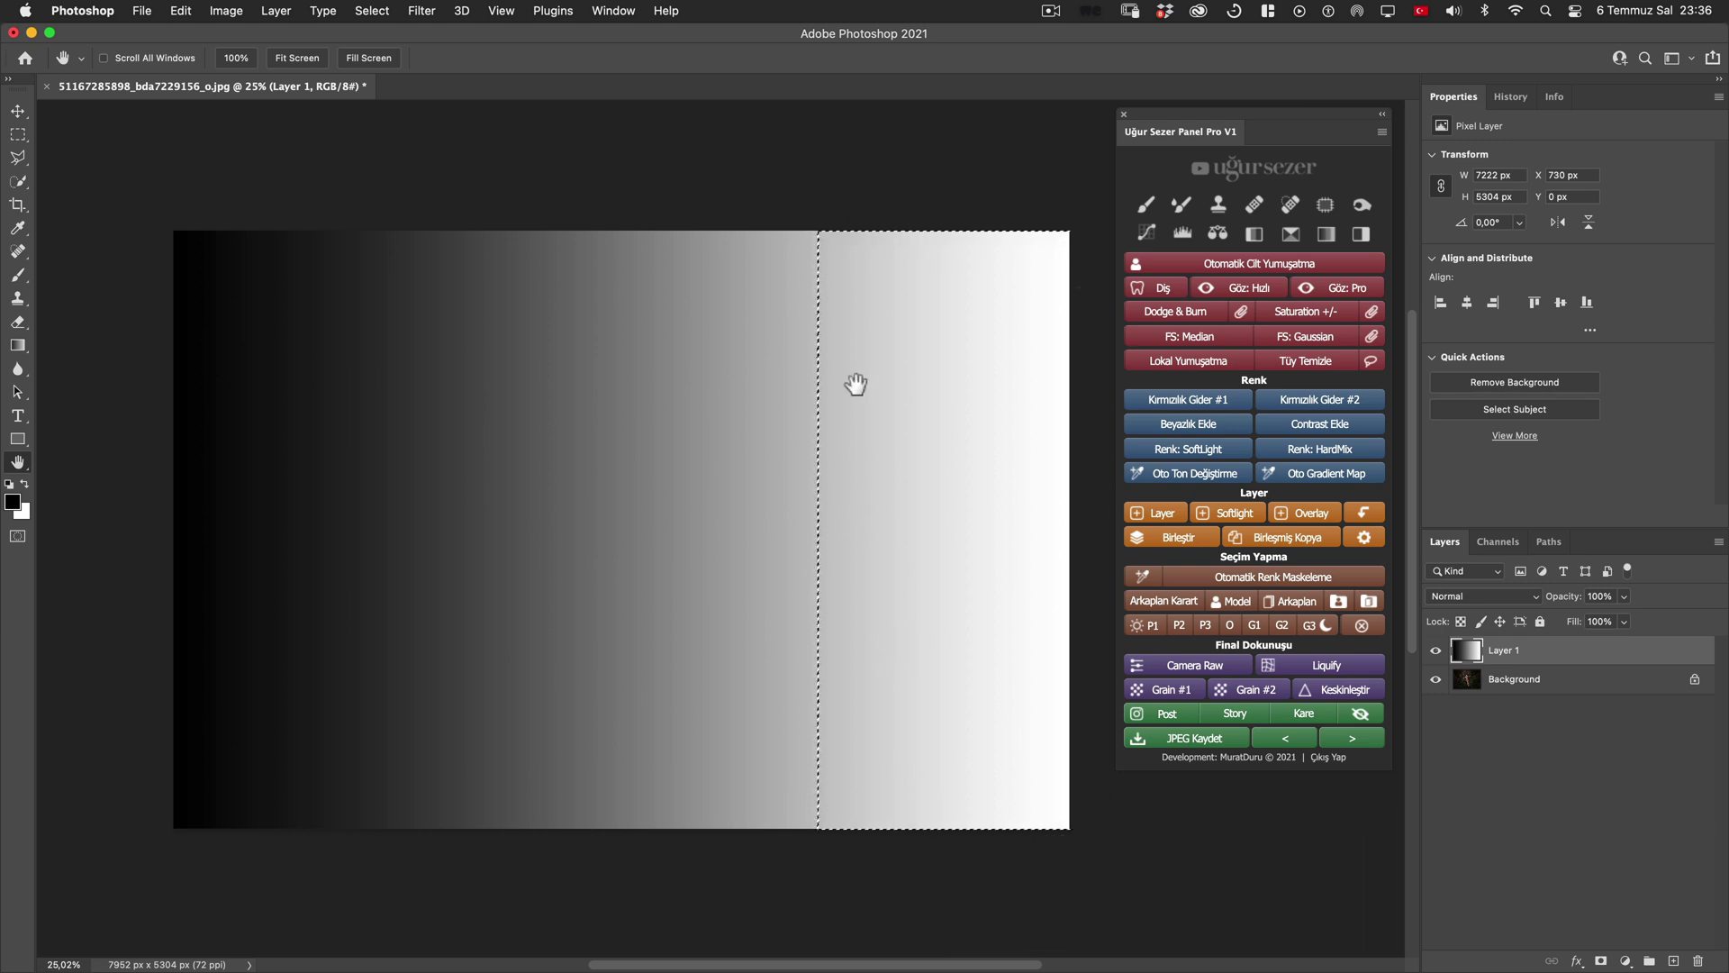
click(1205, 625)
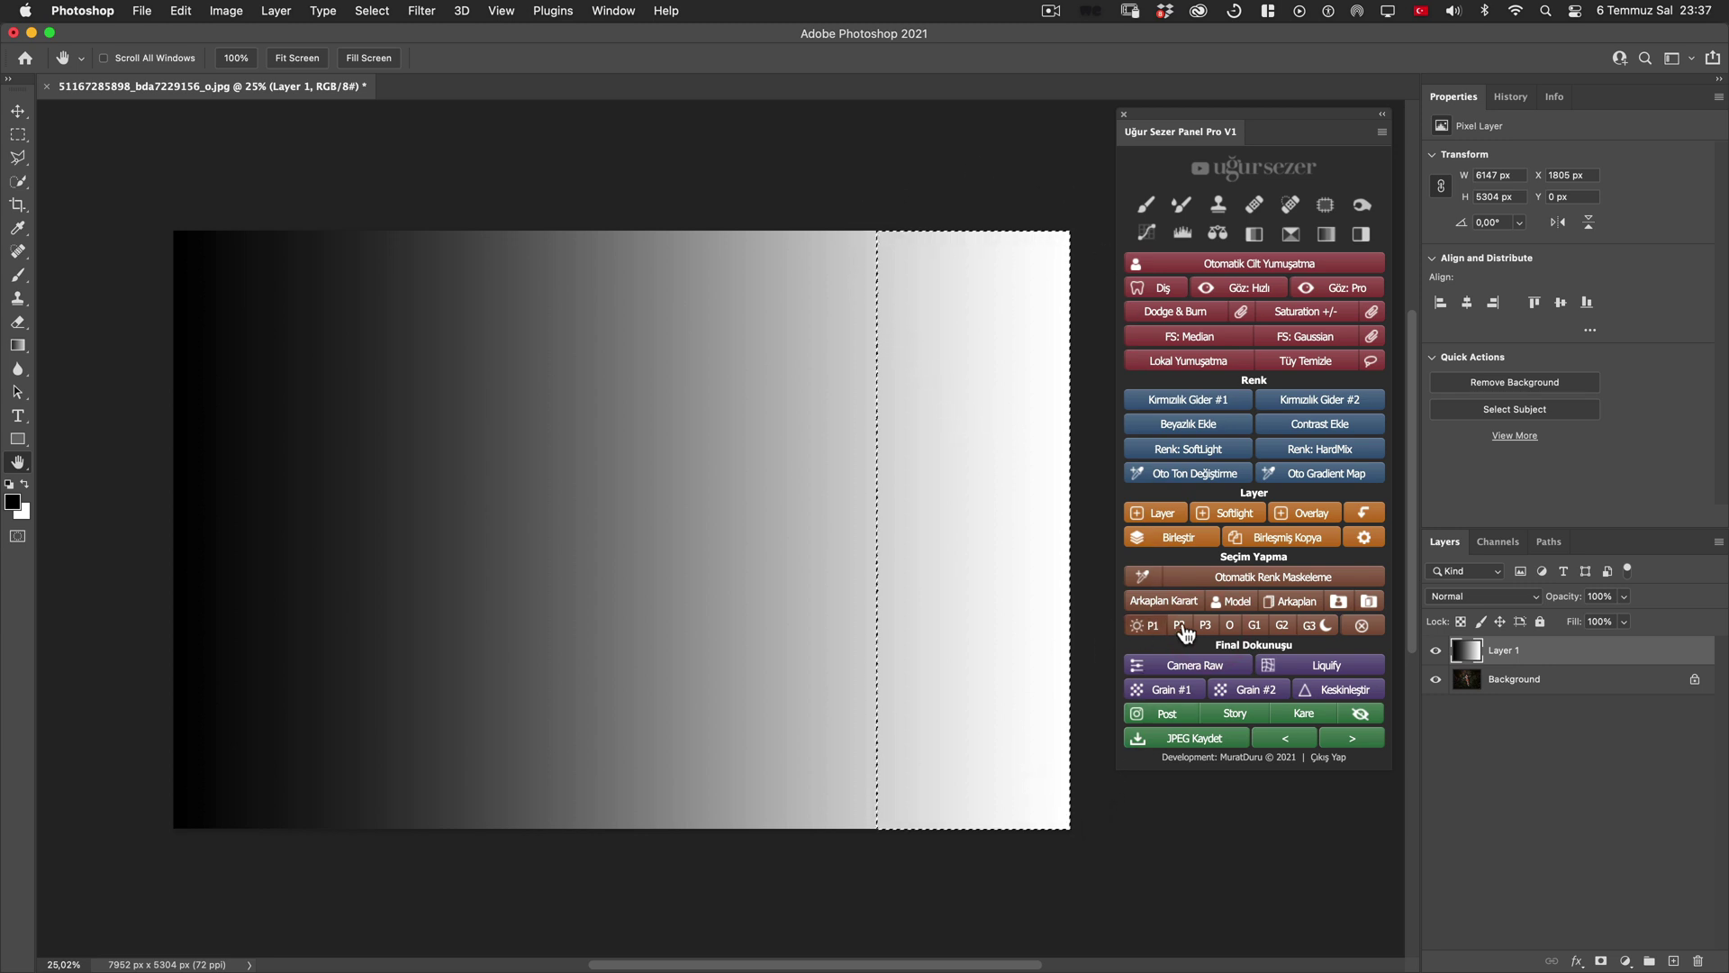
click(1230, 625)
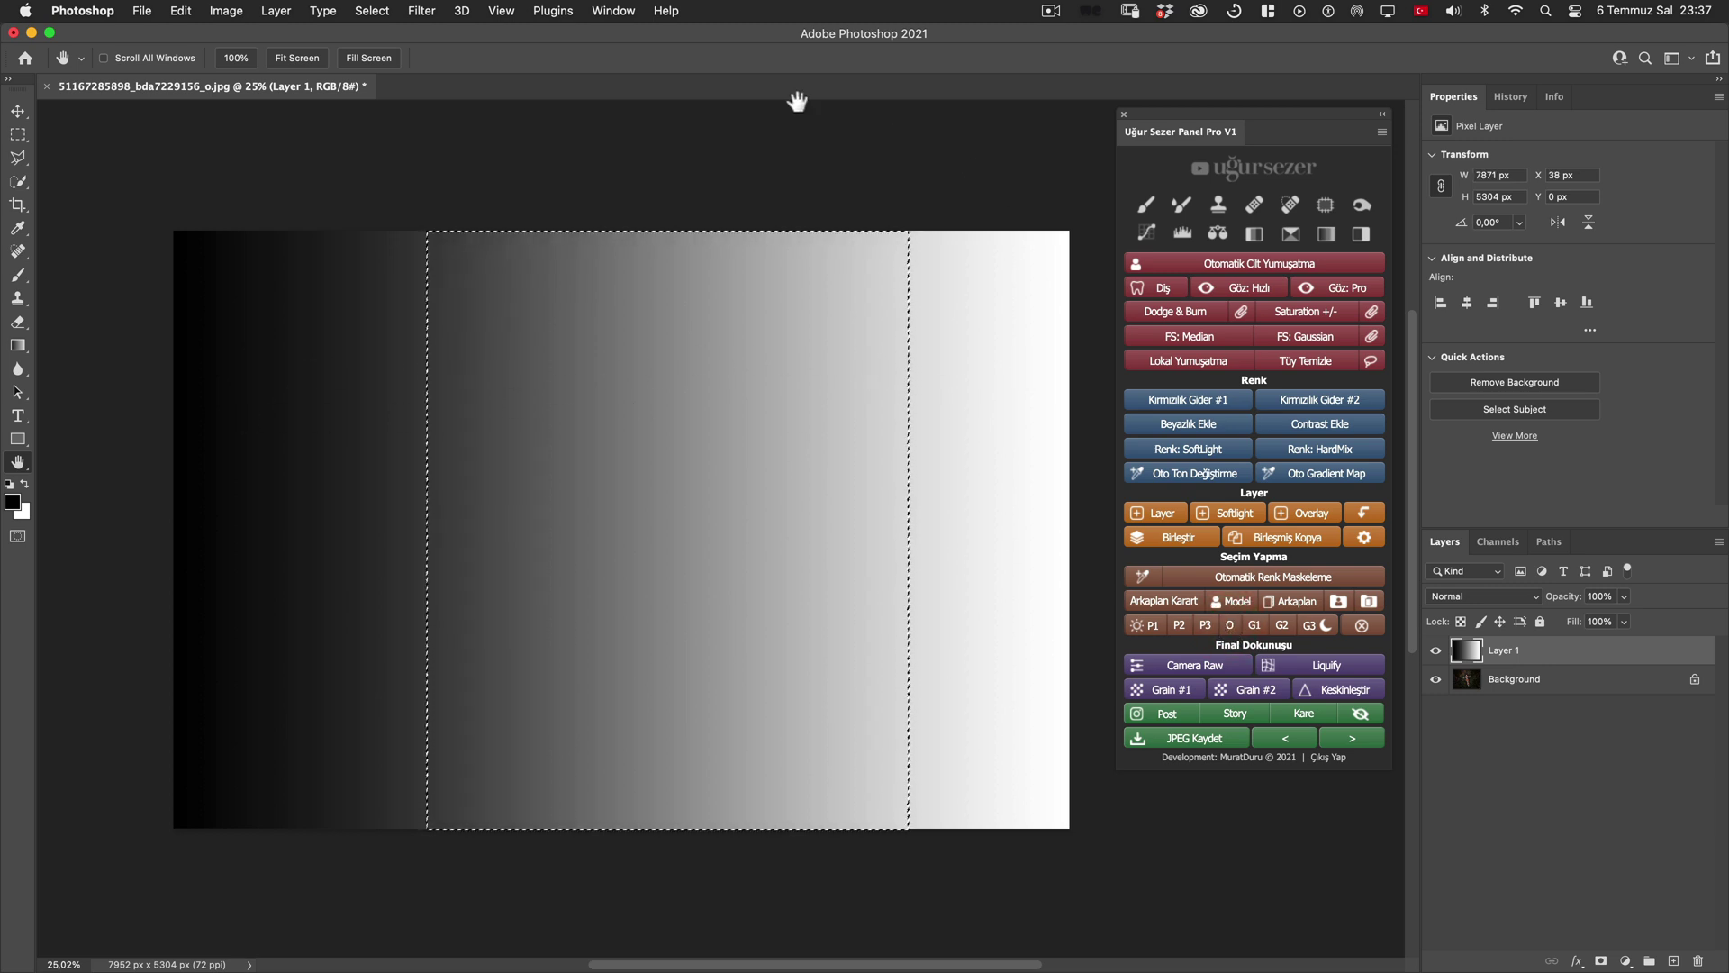
click(1254, 626)
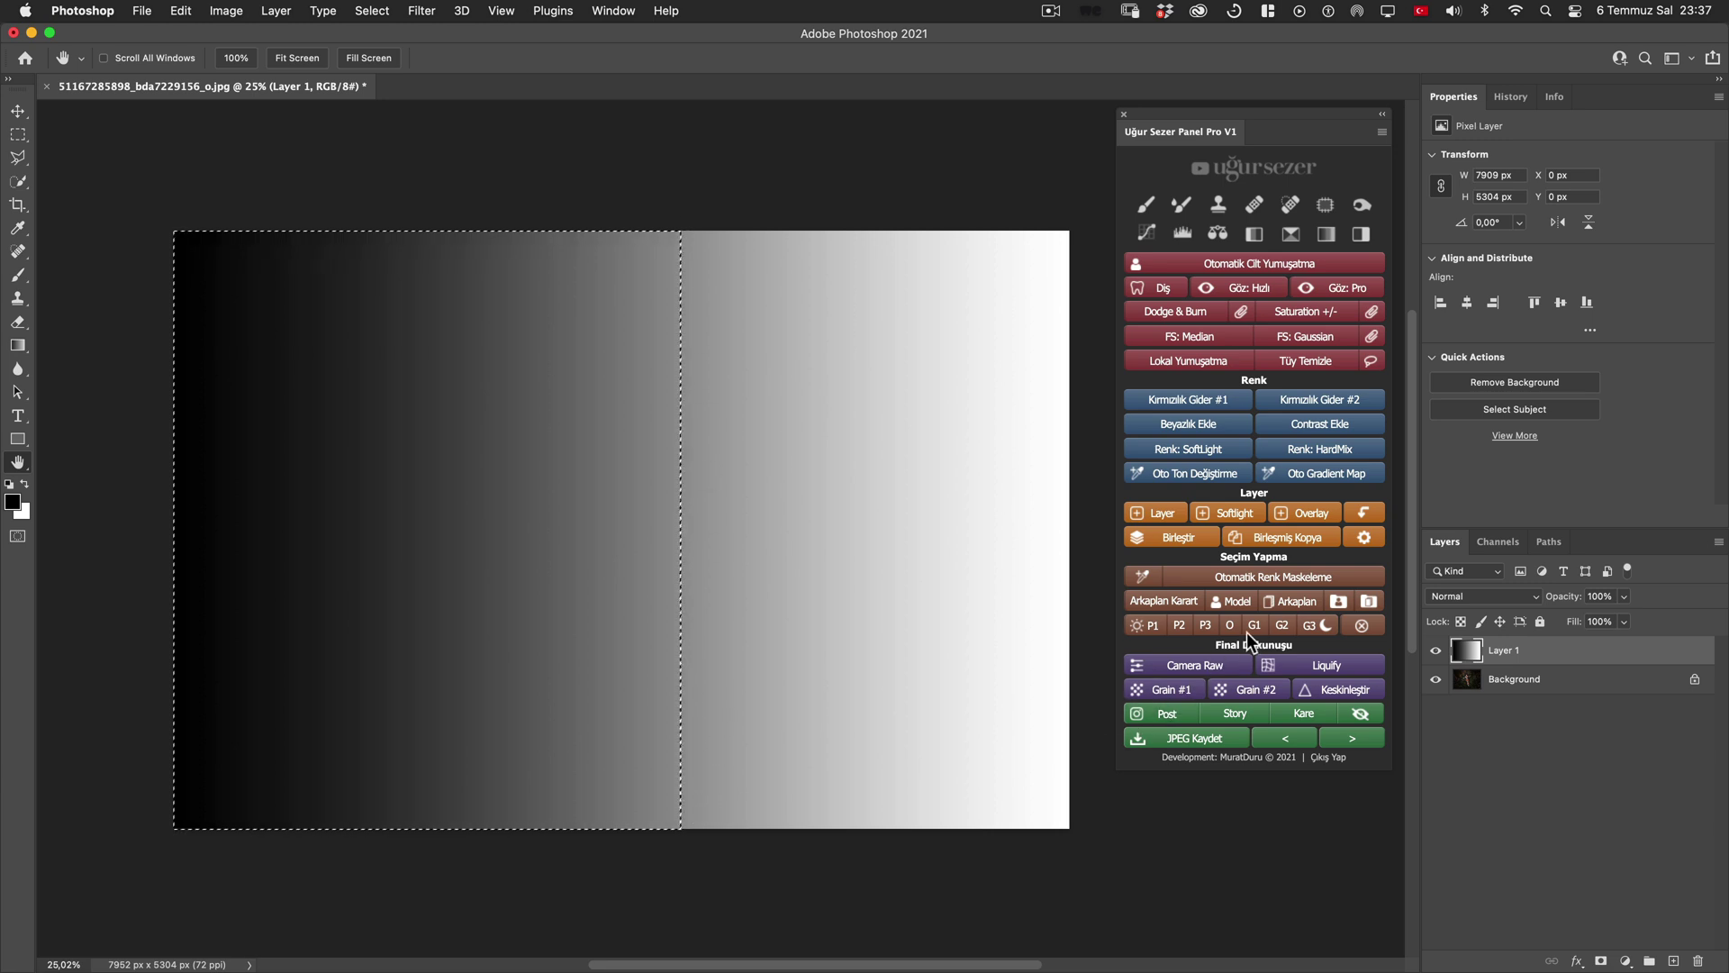
click(1282, 625)
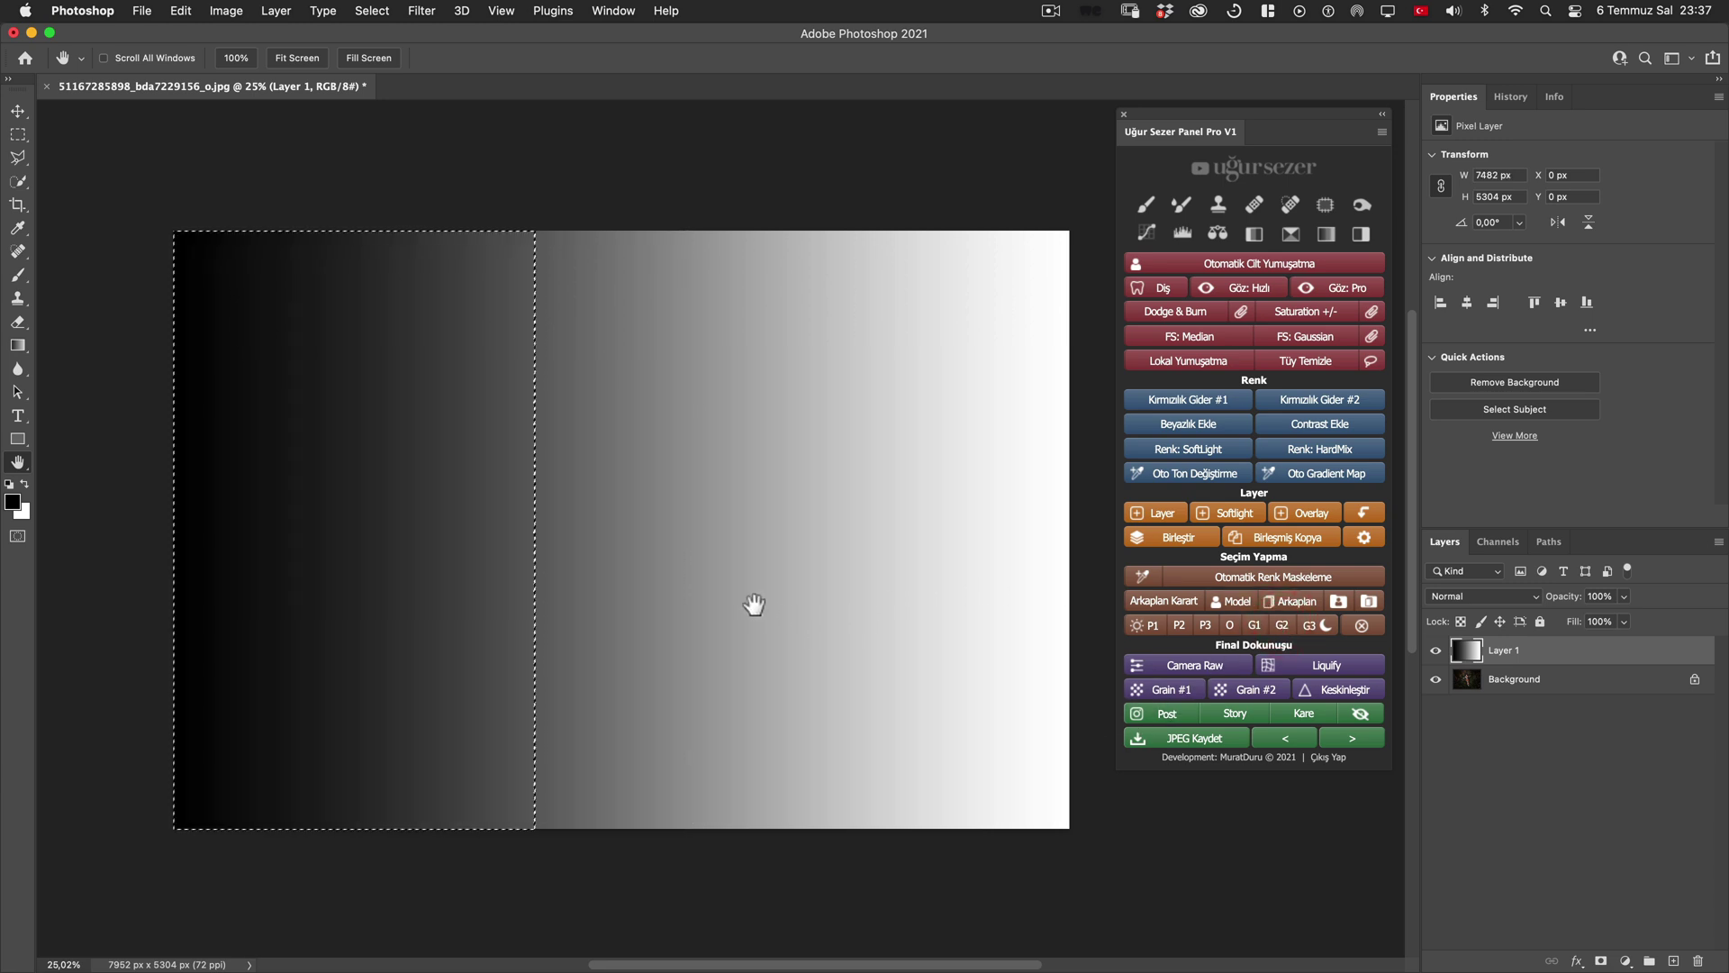
click(1325, 625)
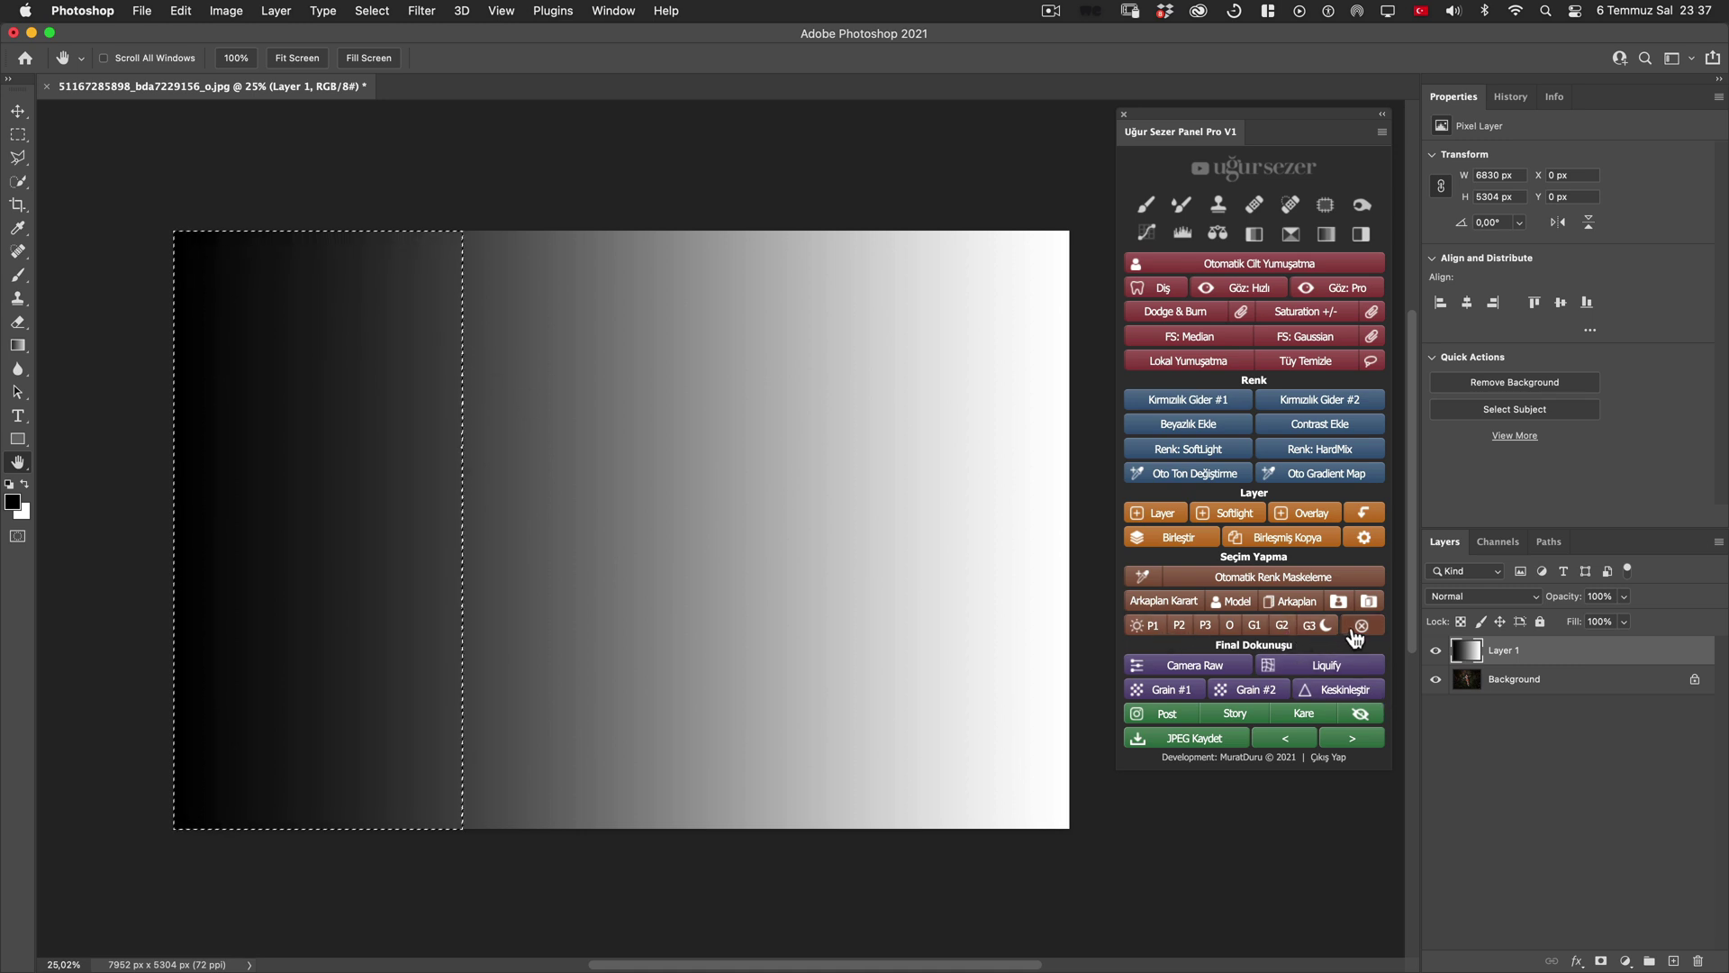
click(1361, 628)
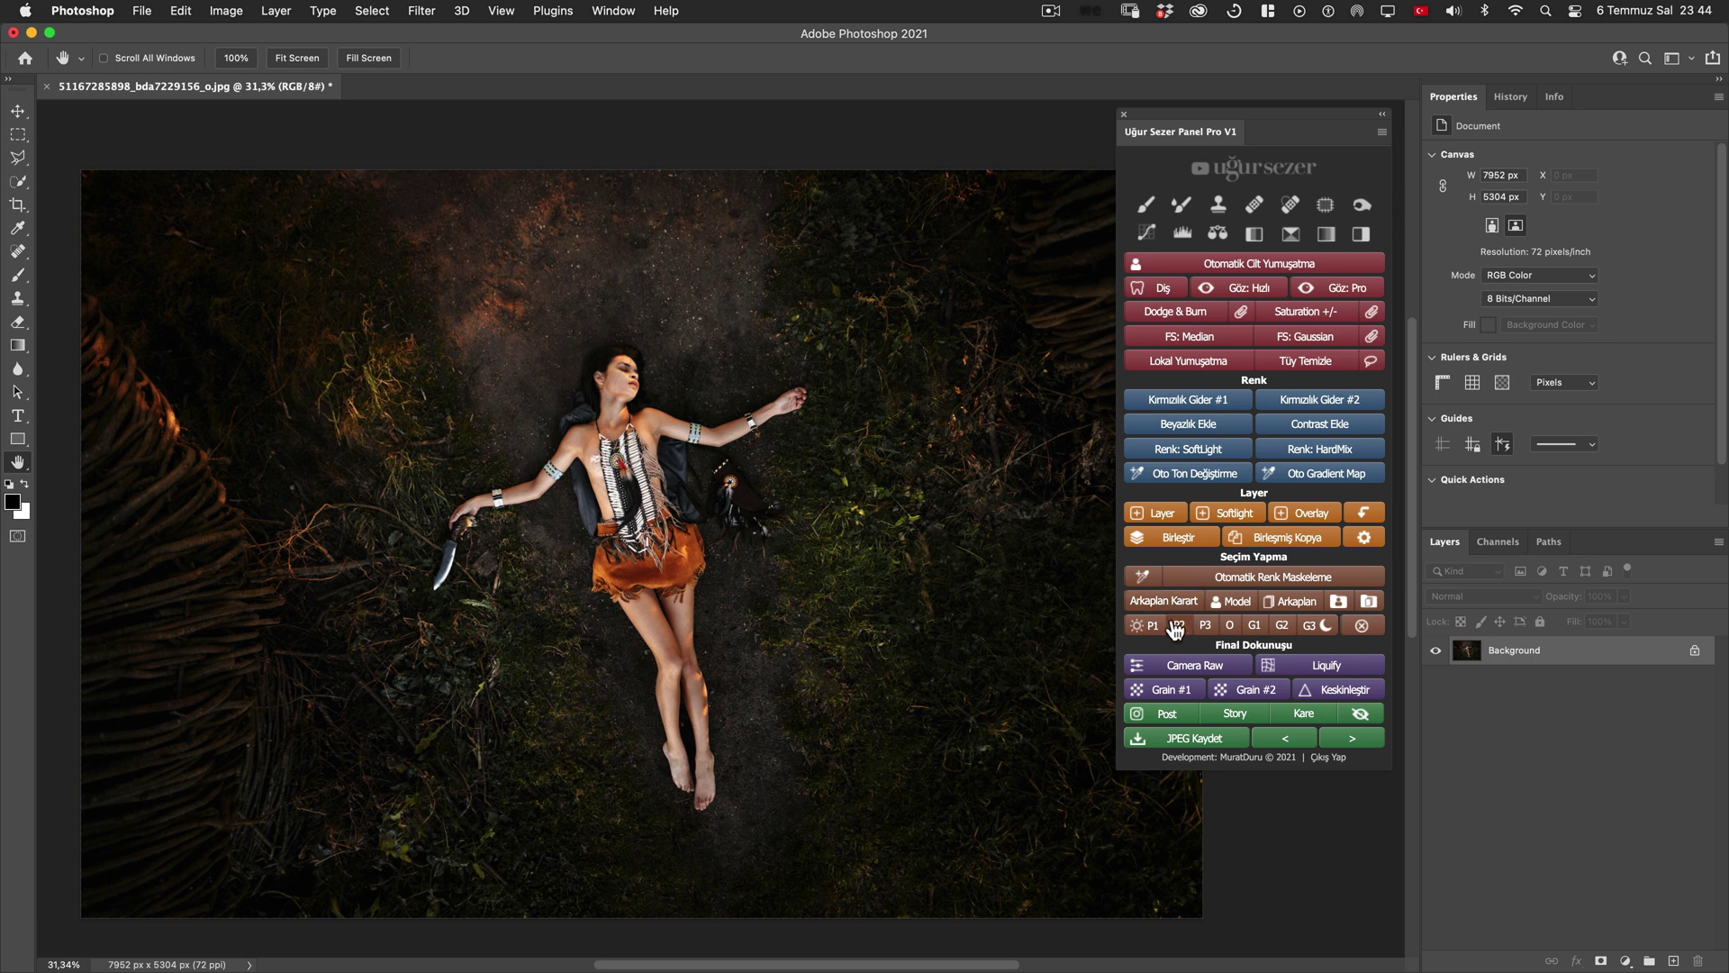
click(1169, 627)
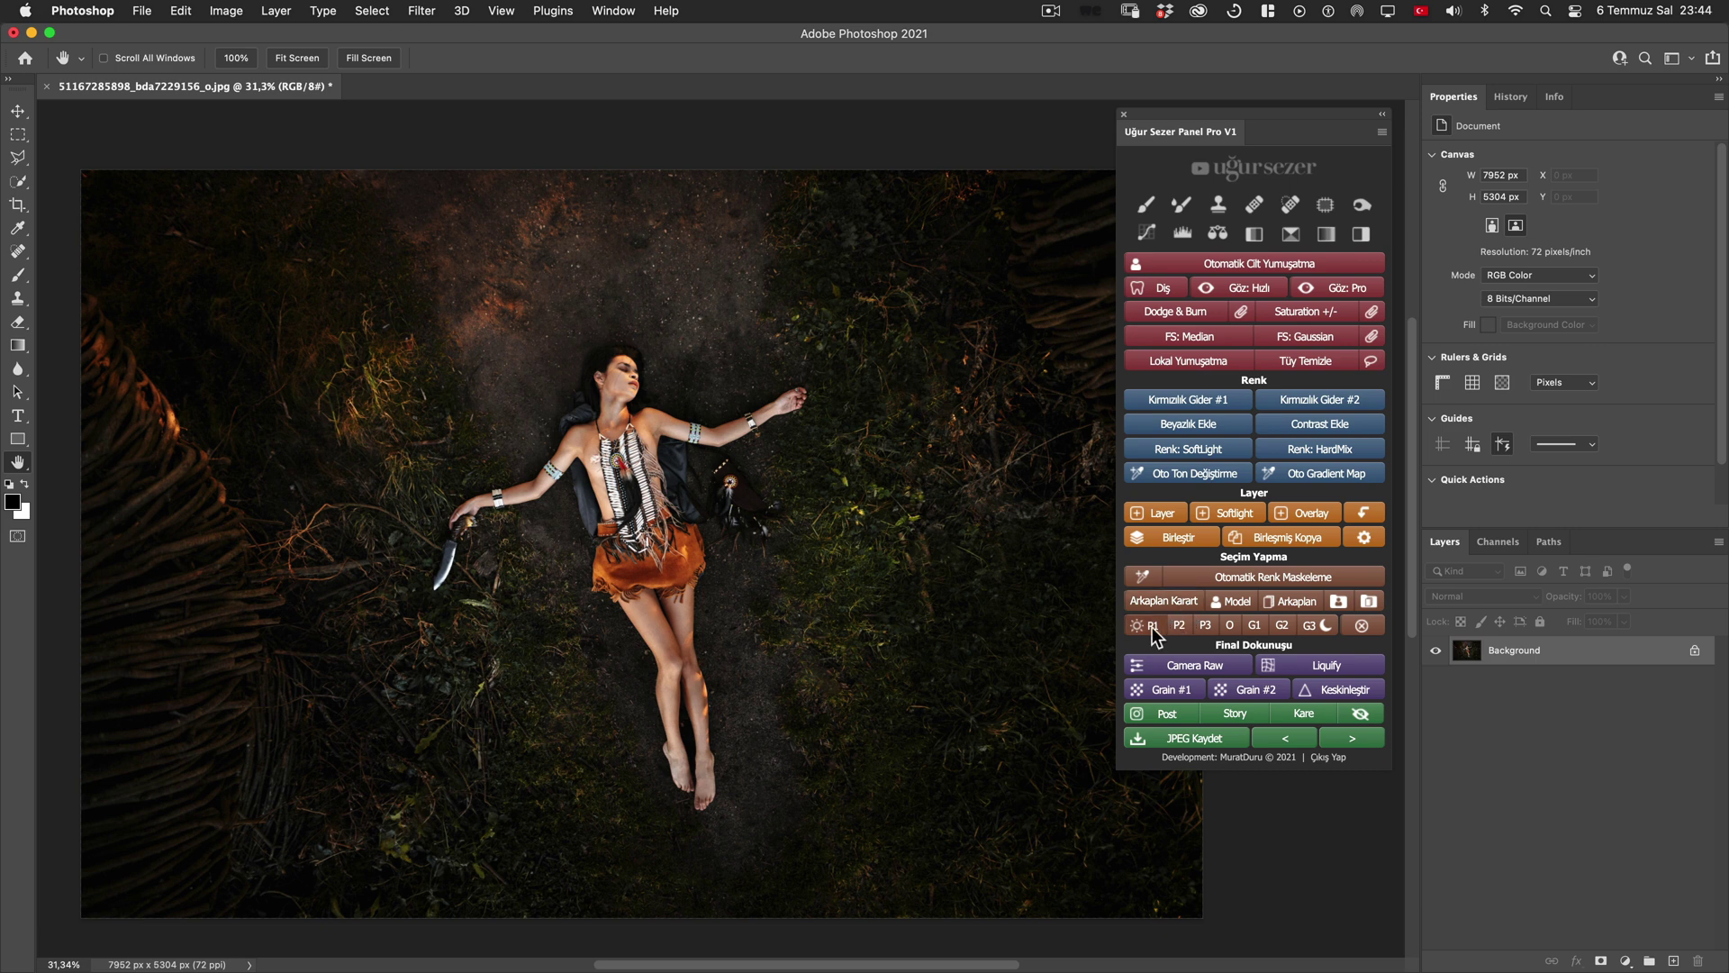
click(1147, 234)
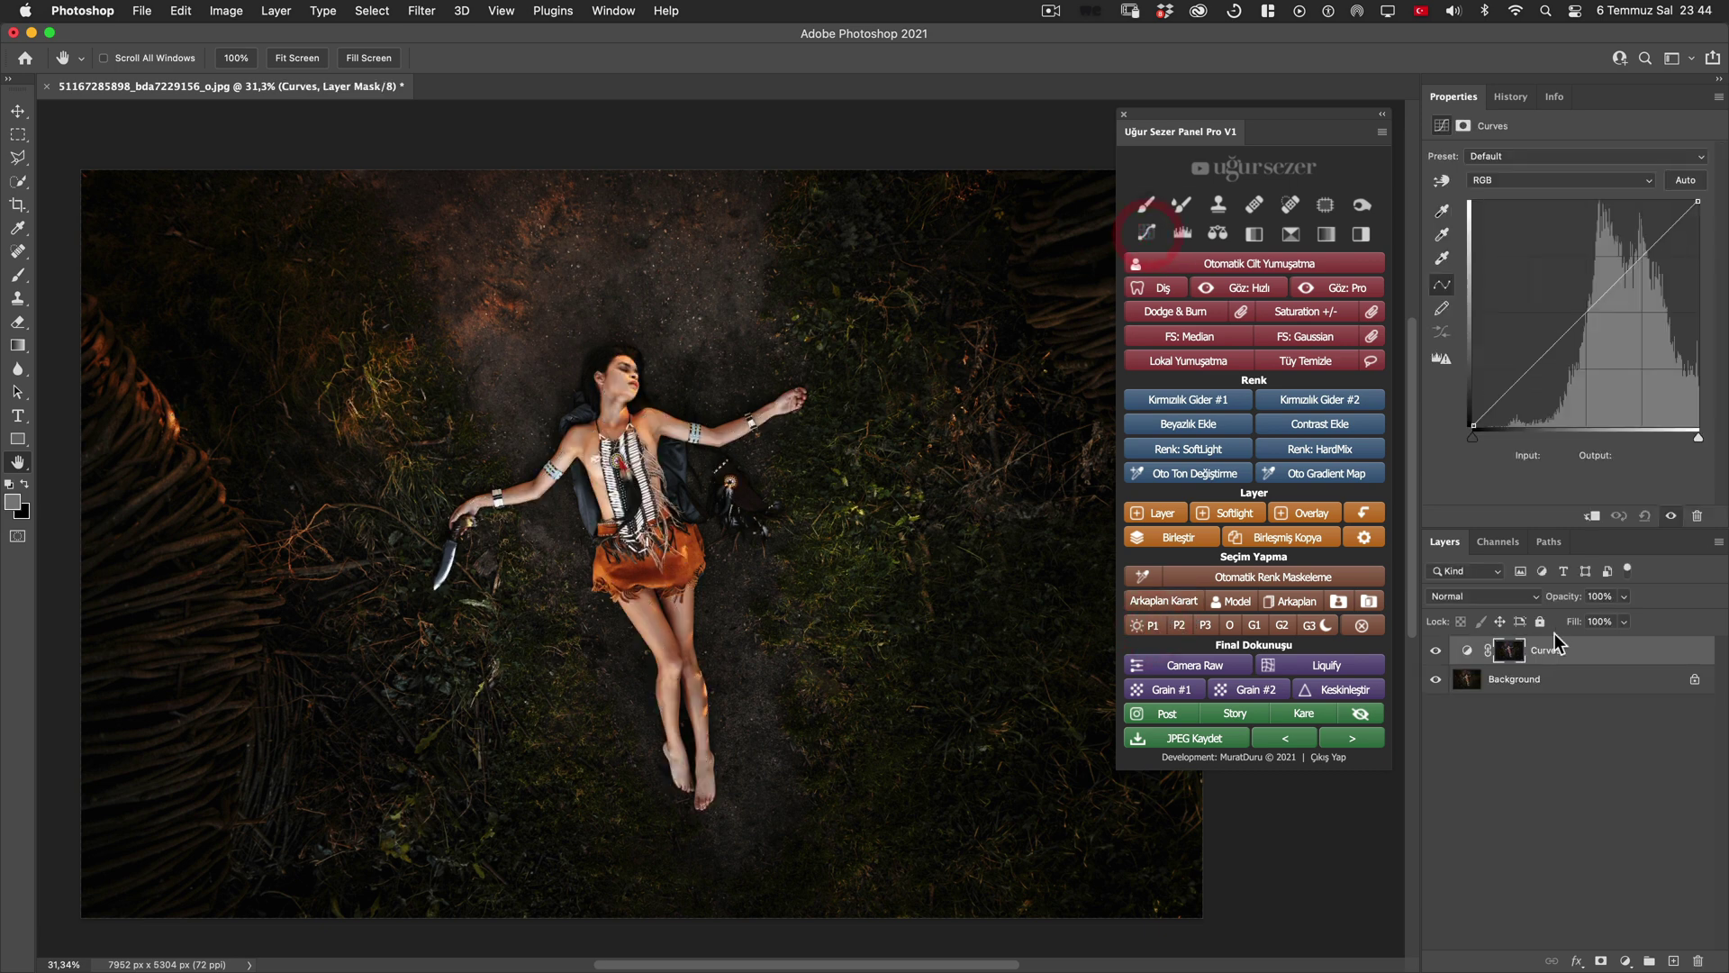
alt+click(1508, 652)
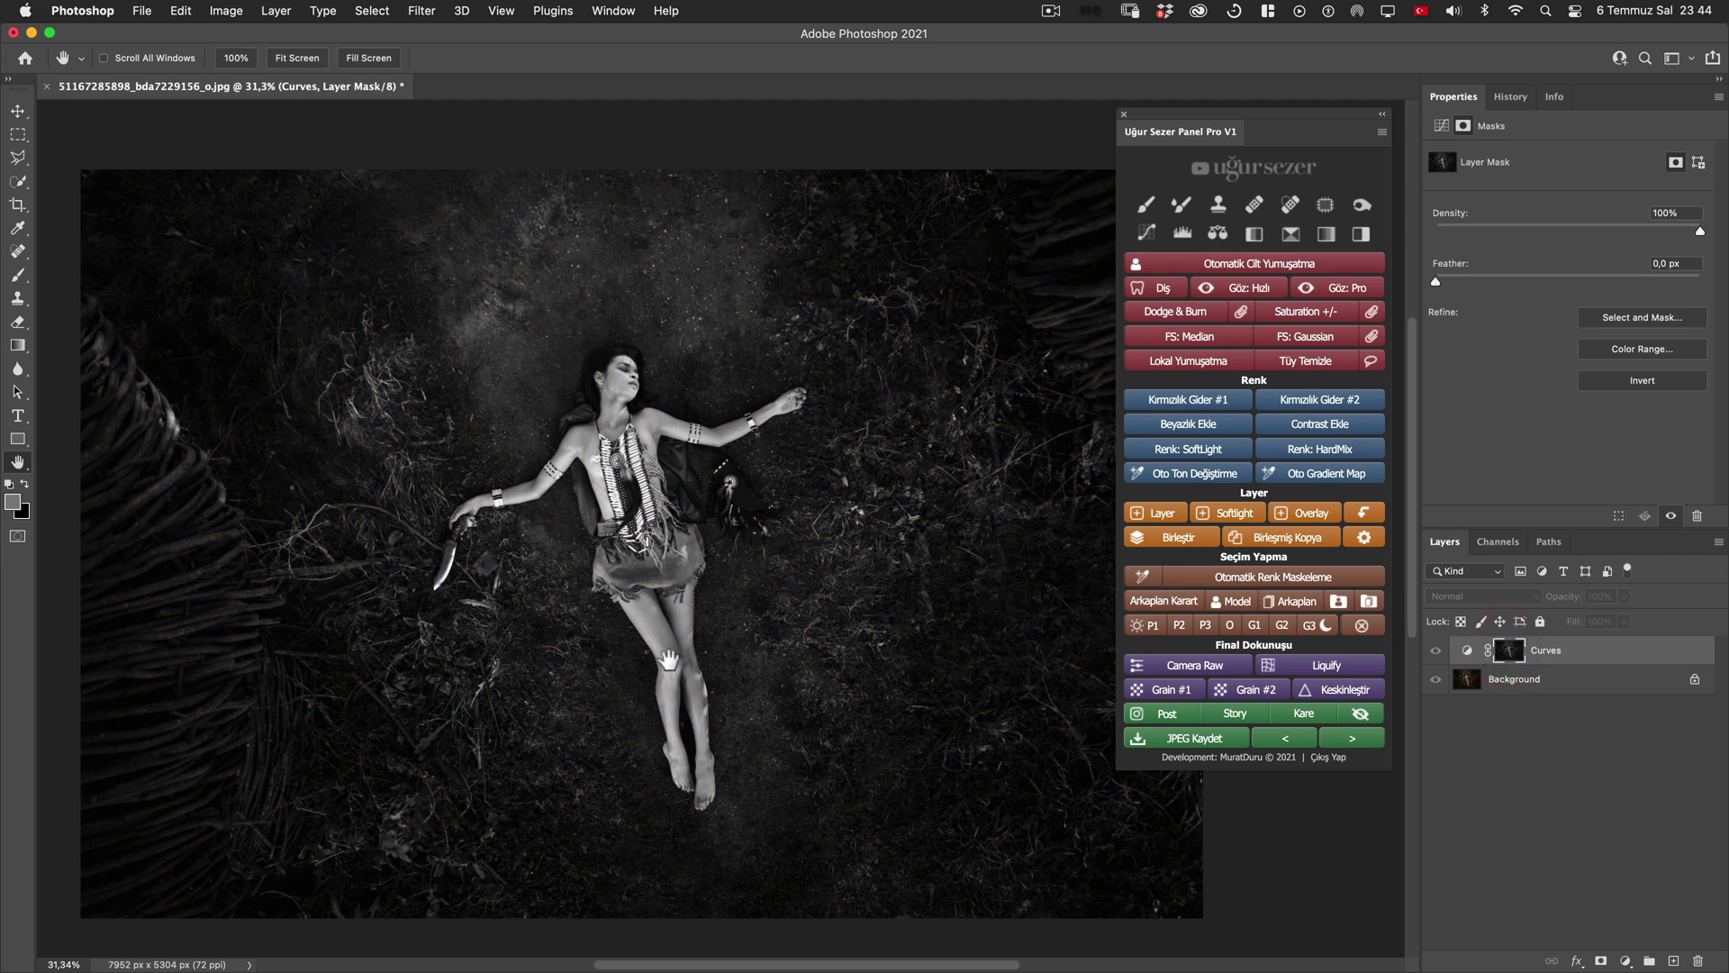
click(1468, 652)
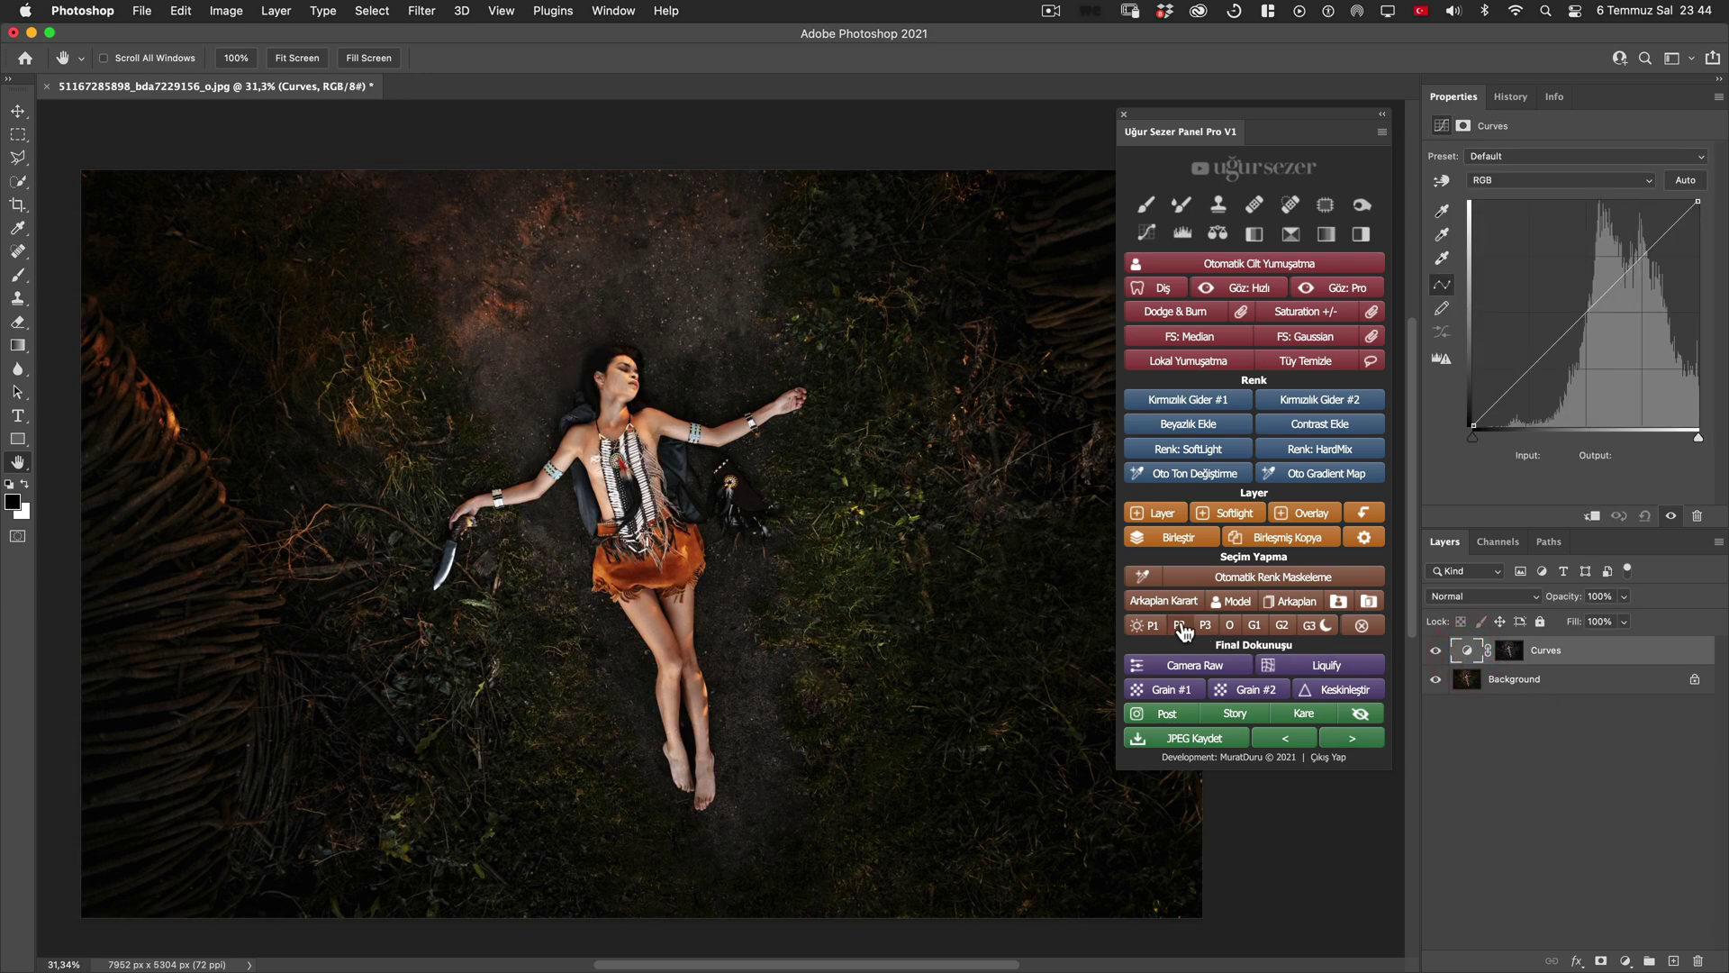
click(1180, 626)
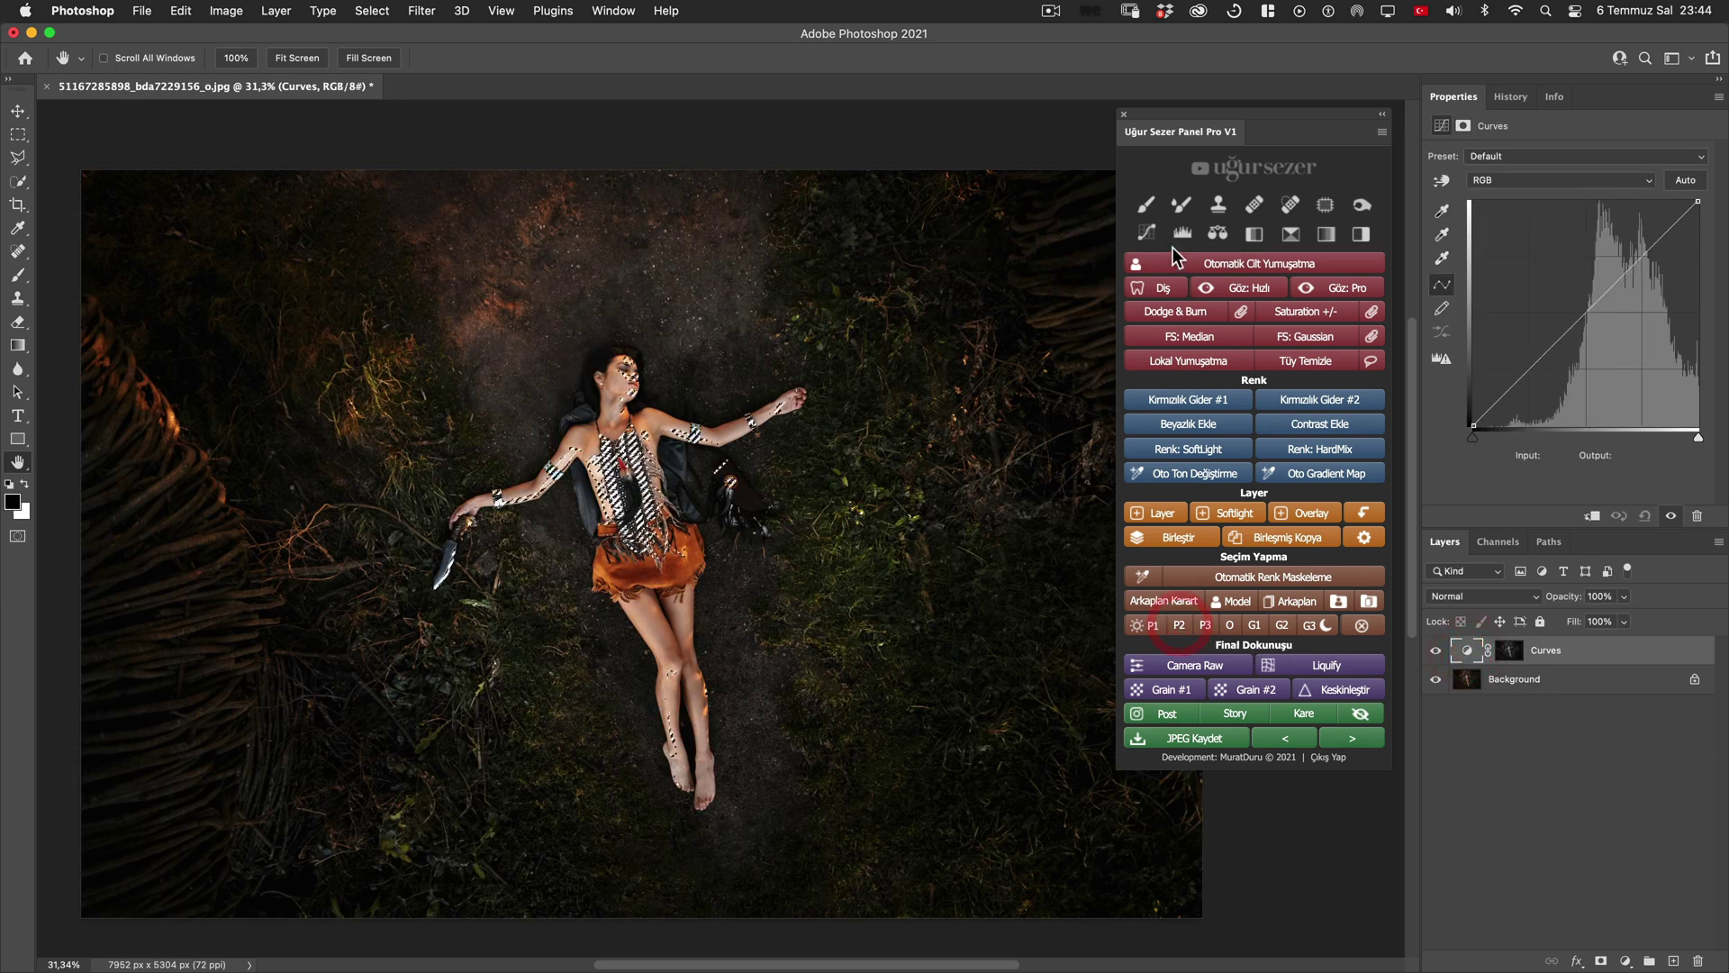
alt+click(1510, 654)
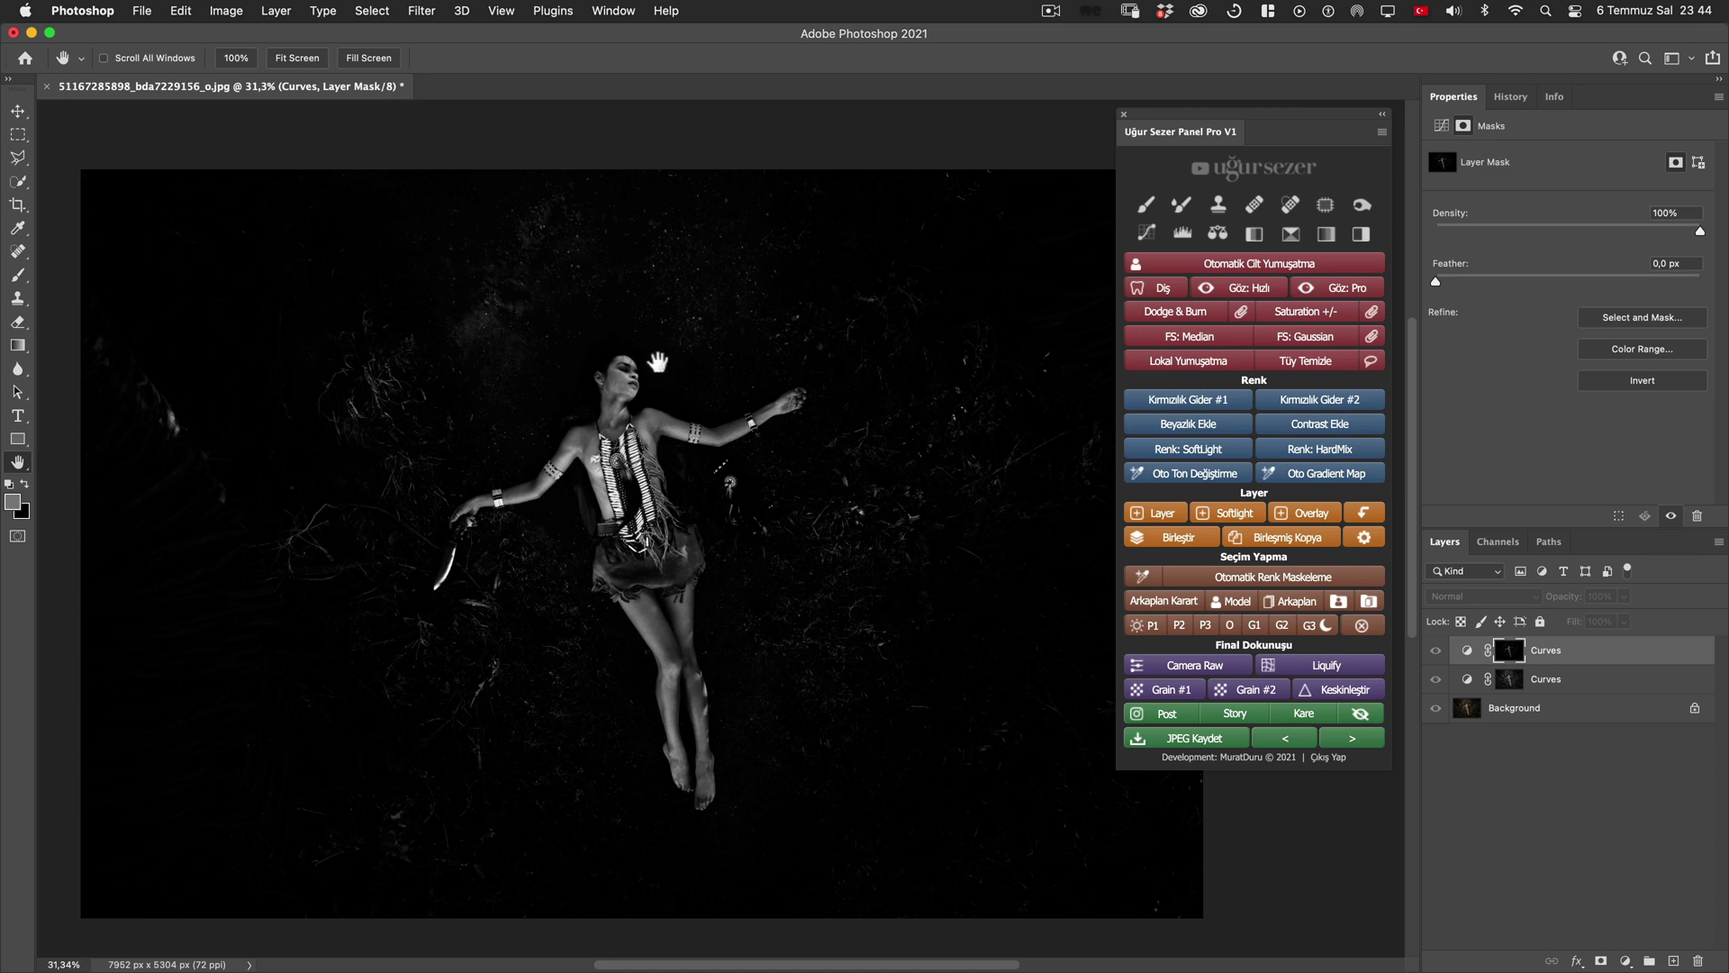
click(1467, 650)
click(1207, 626)
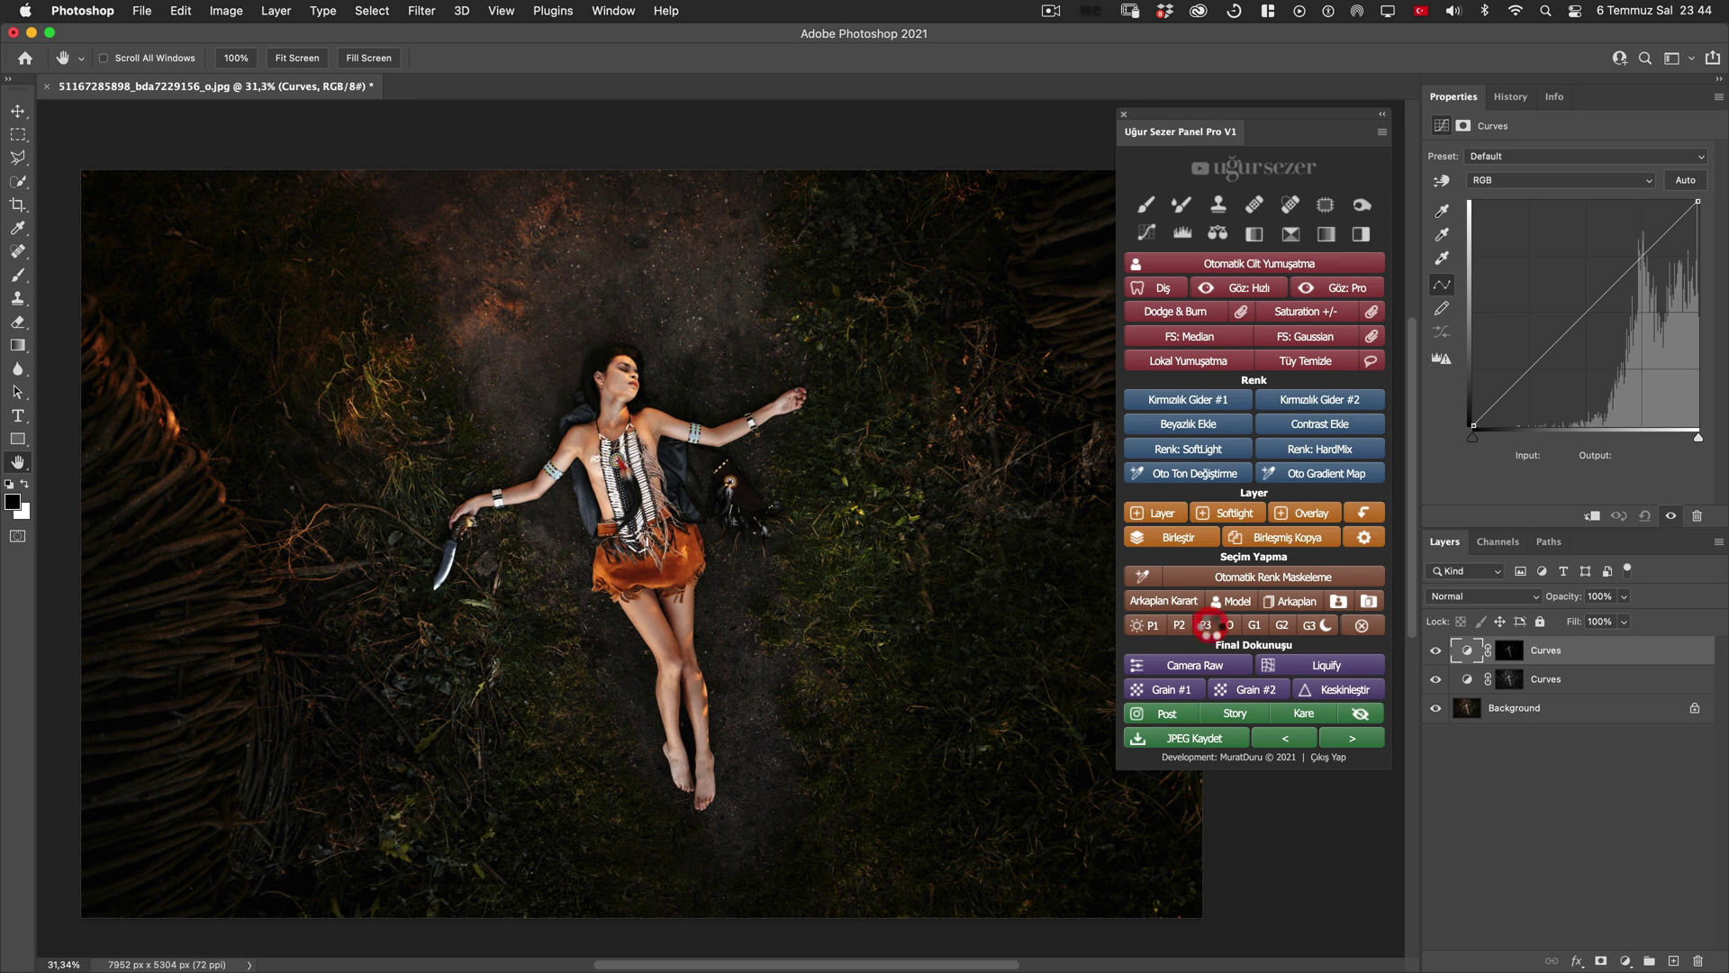
click(1147, 232)
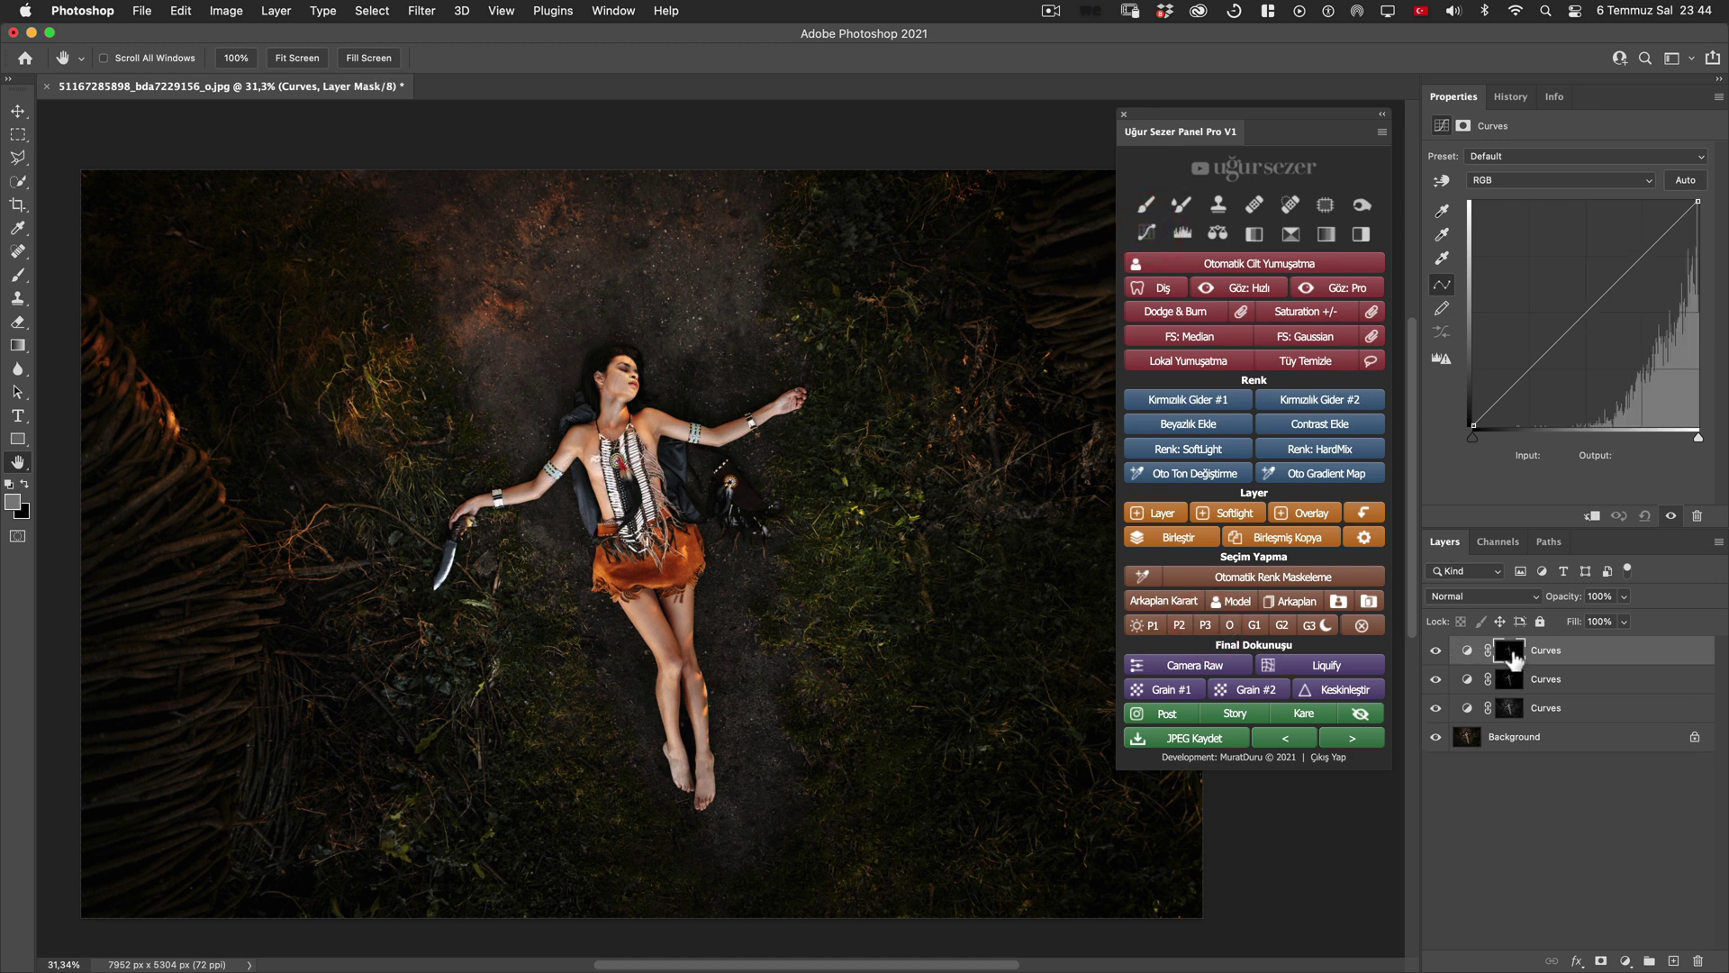
alt+click(1513, 660)
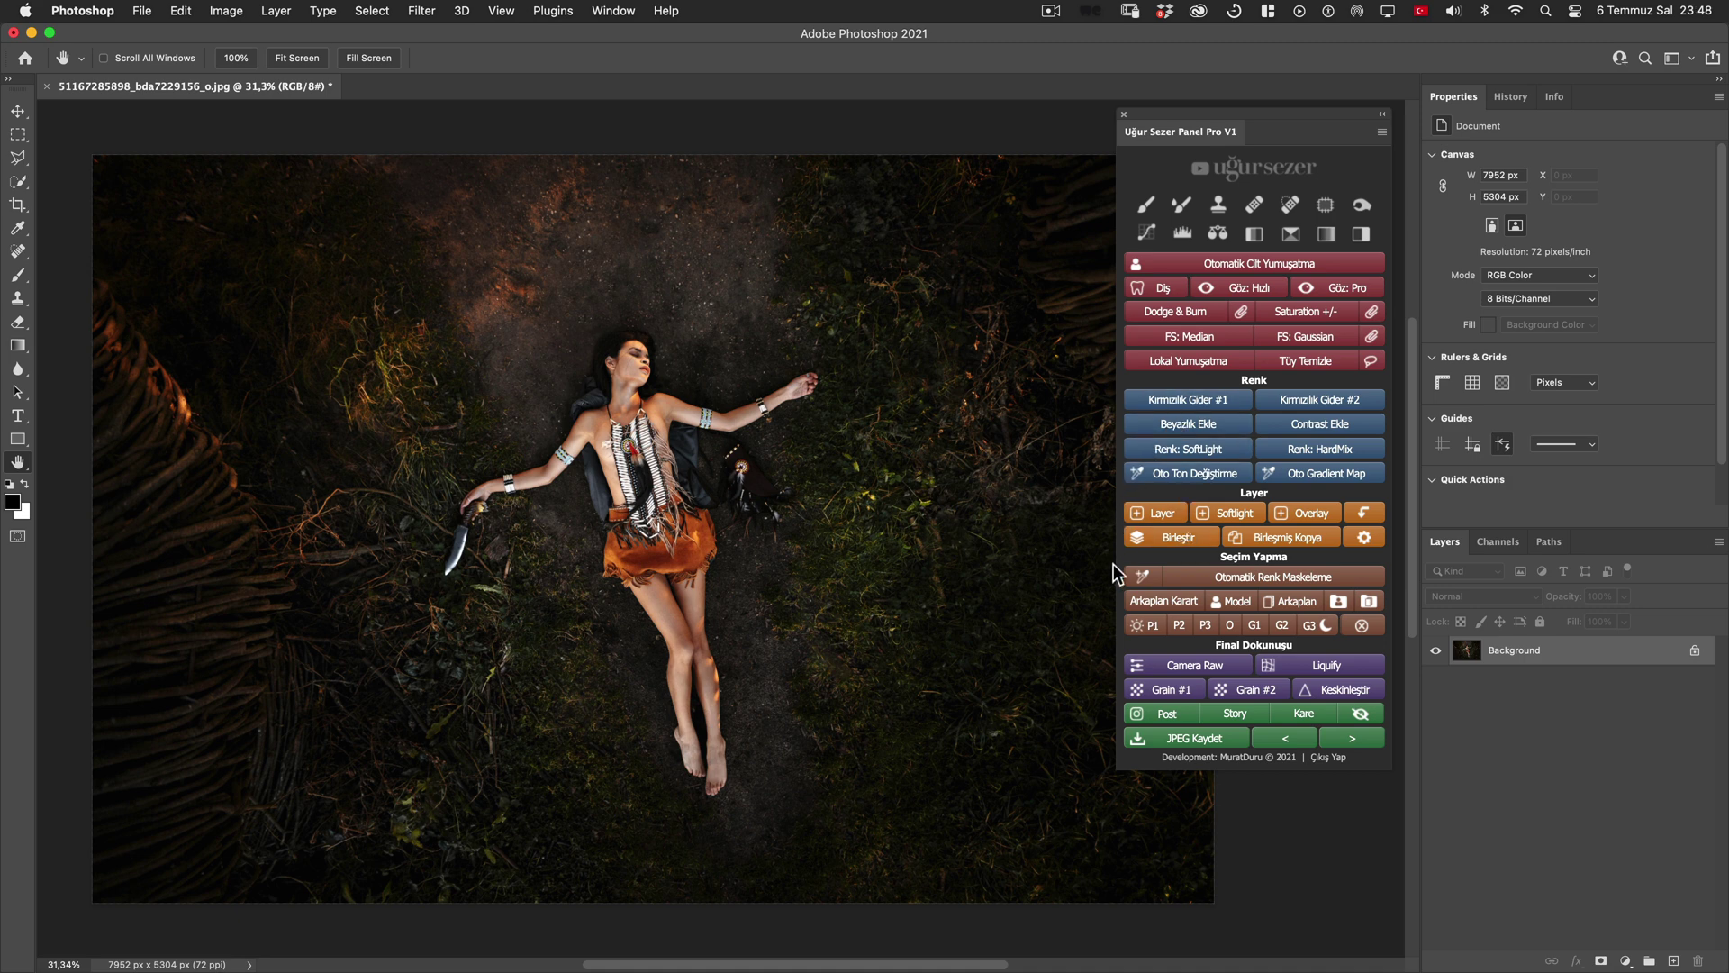
Add a Curves layer masked to the P1 brightest tones, lifting the midpoint to about 131 in, 158 out.
click(1151, 626)
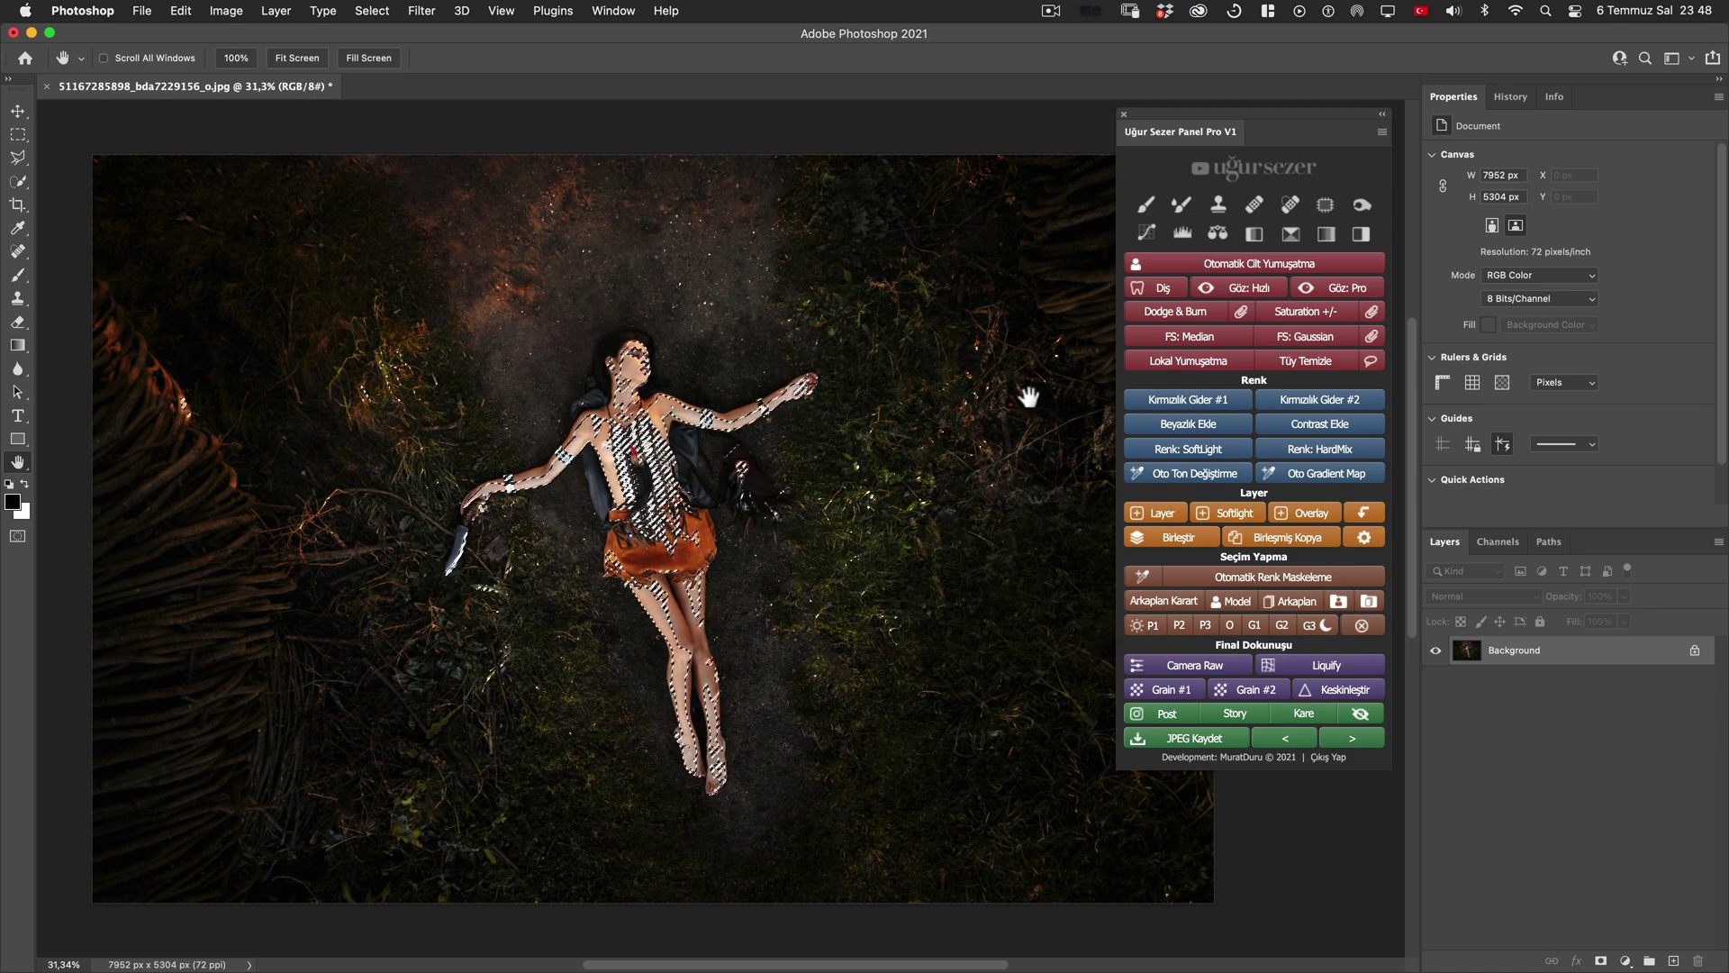
click(1146, 235)
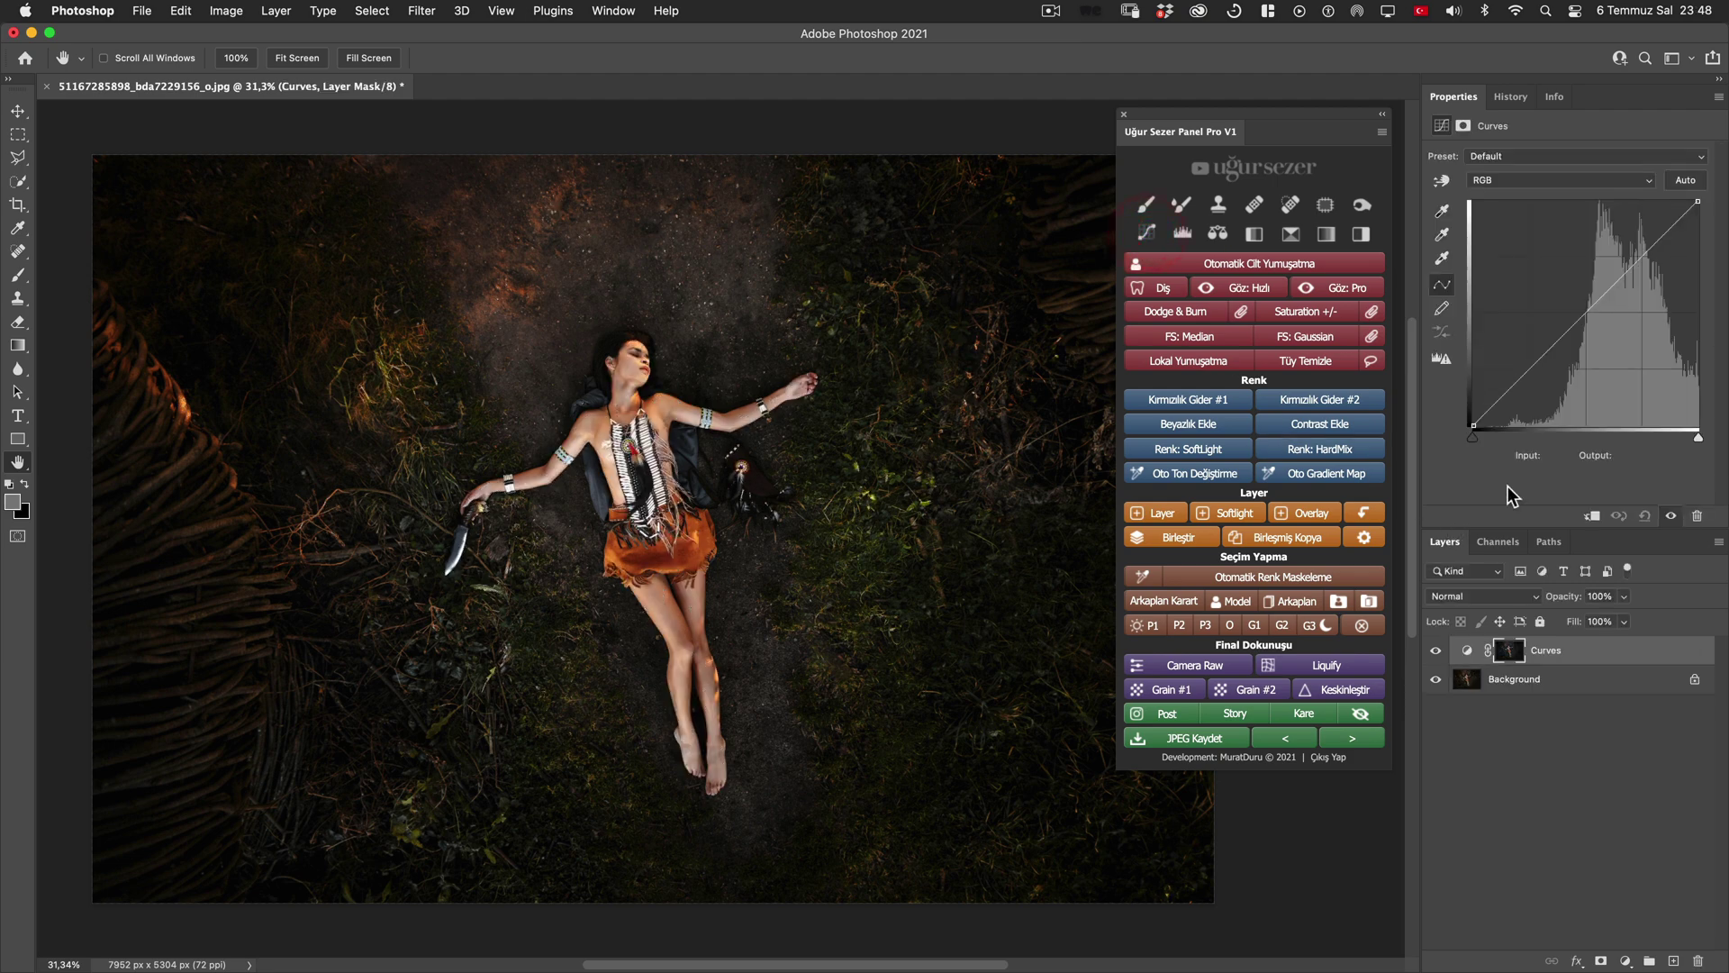
drag(1576, 322, 1588, 297)
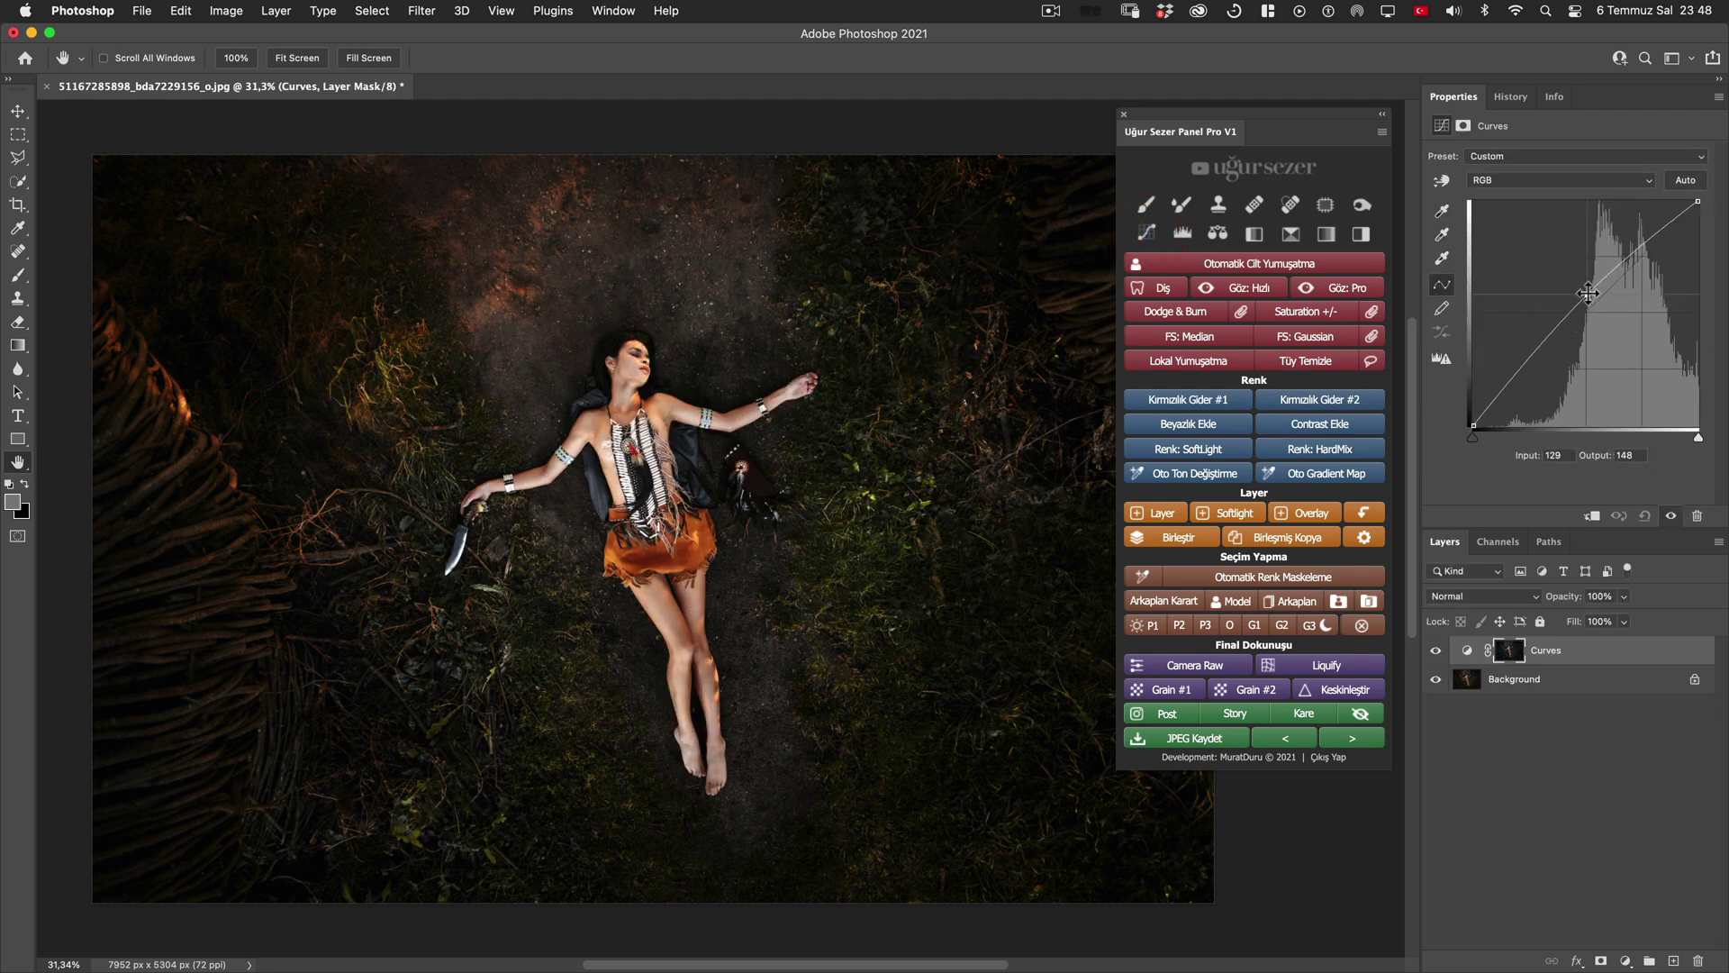
scroll(791, 369, up, 3)
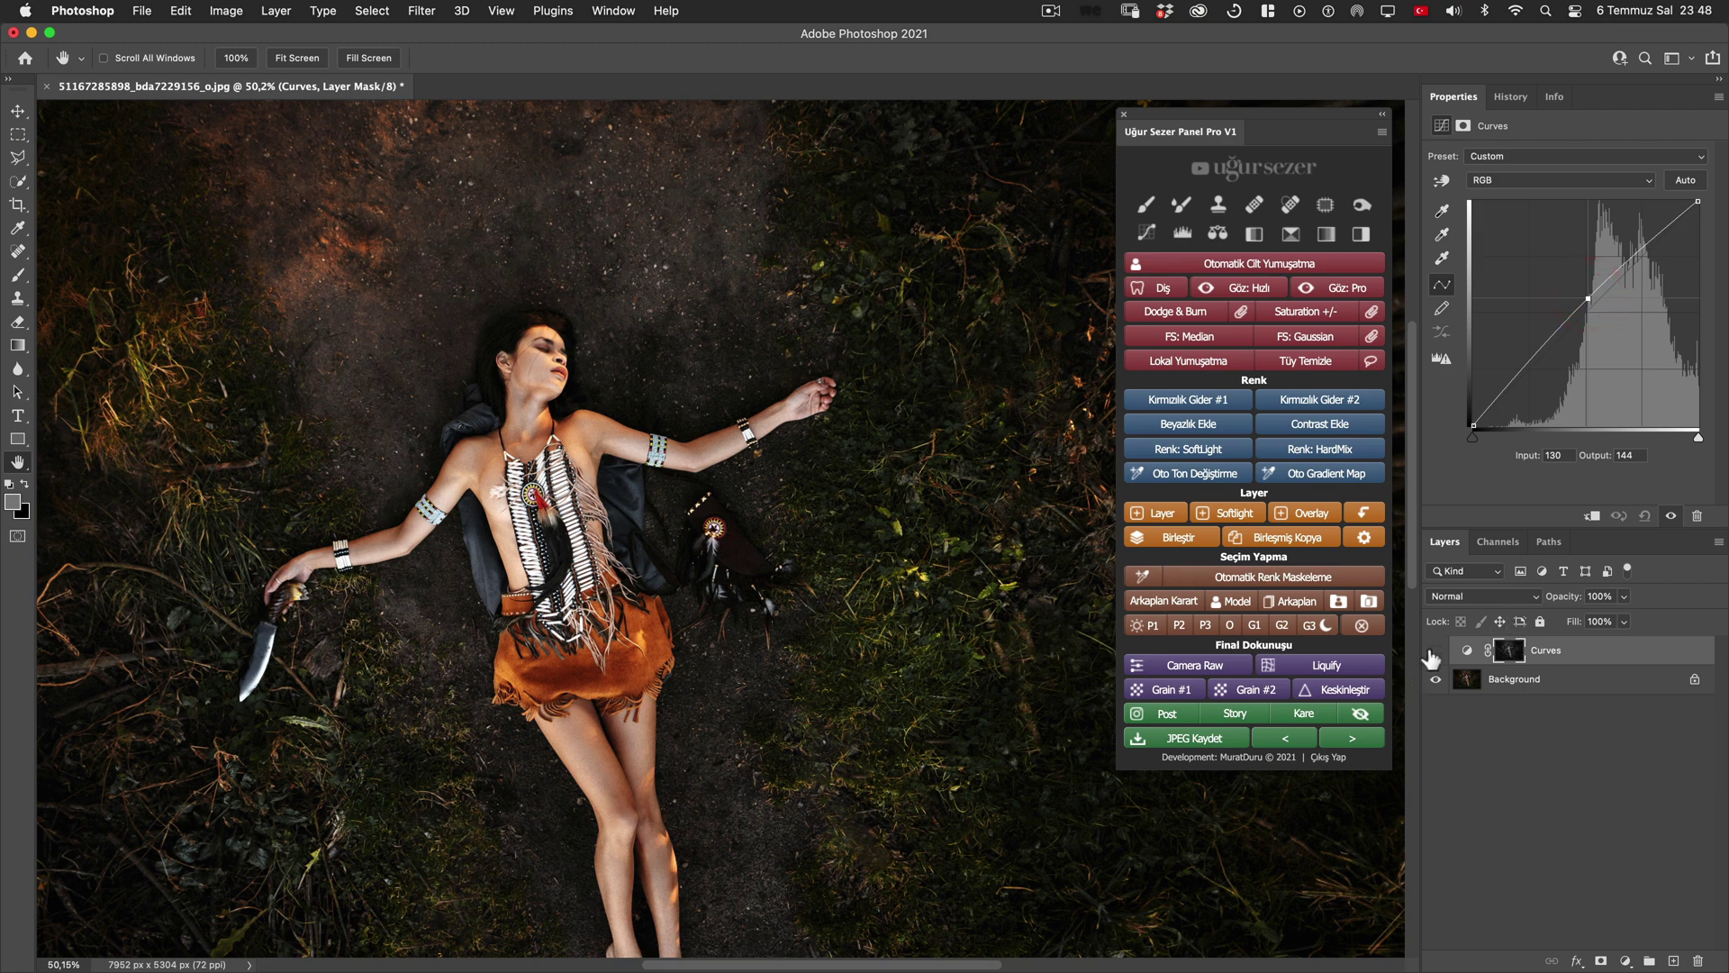
click(1435, 650)
click(1435, 650)
scroll(583, 397, up, 5)
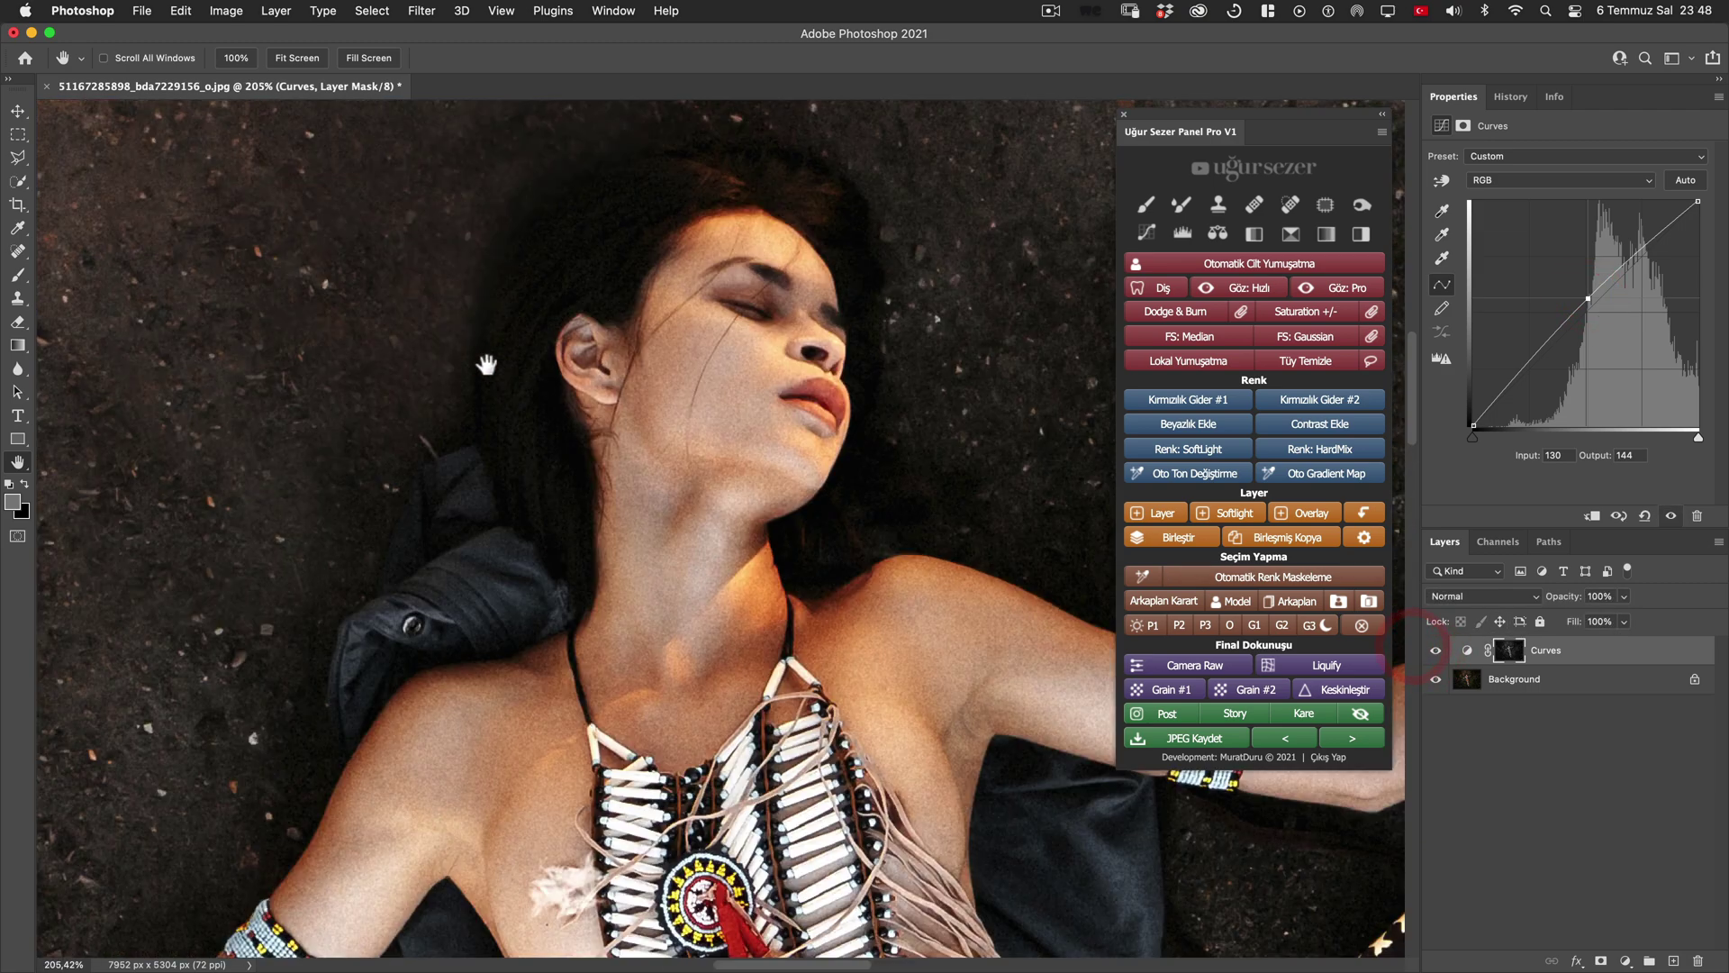
drag(584, 396, 582, 447)
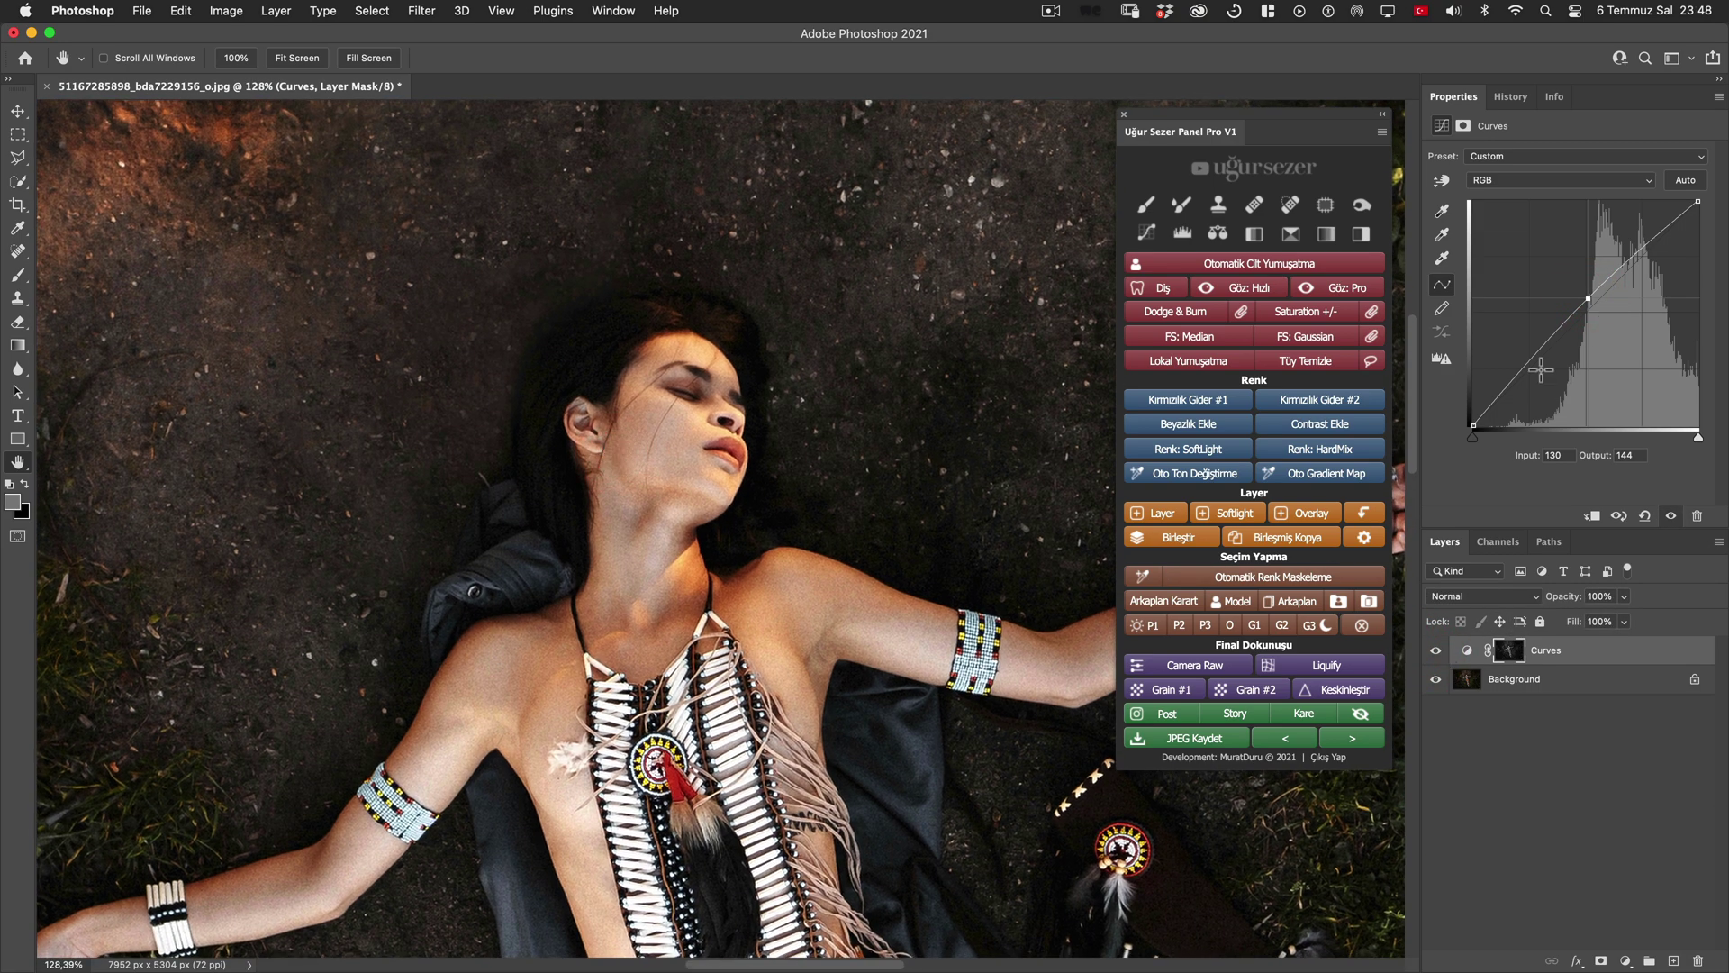
drag(1592, 295, 1588, 287)
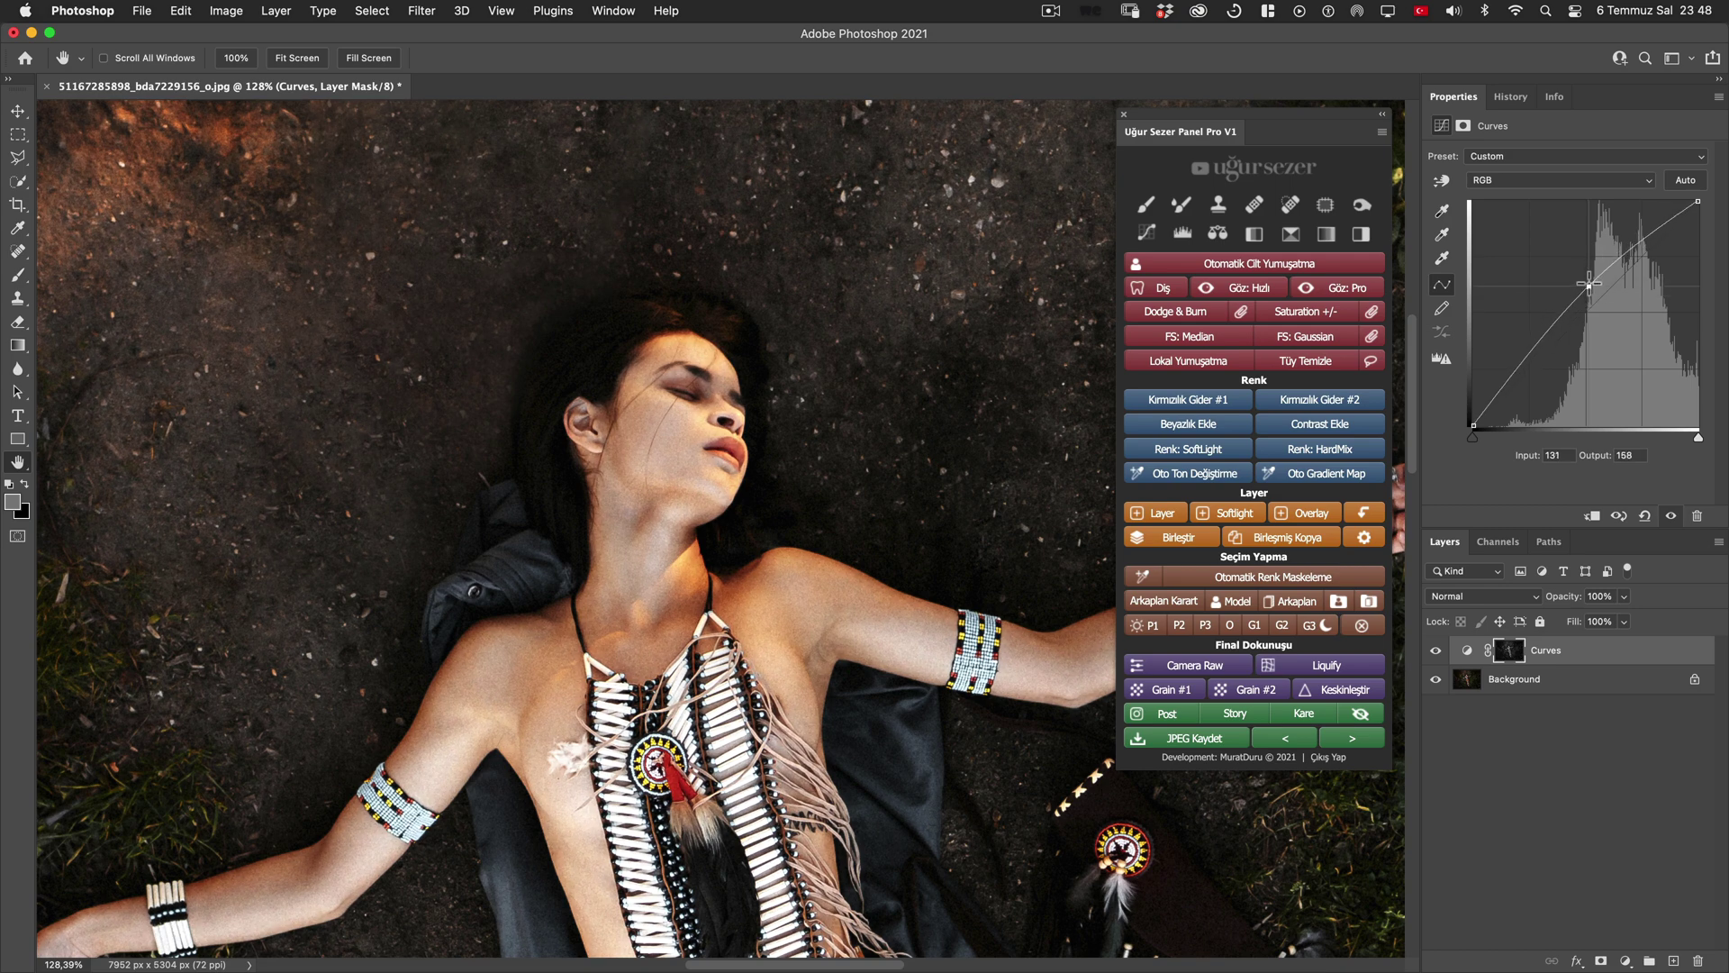
Compare the portrait with and without the Curves brightening and inspect the layer's mask.
click(1435, 651)
click(1435, 650)
click(1435, 650)
click(1436, 650)
alt+click(1506, 649)
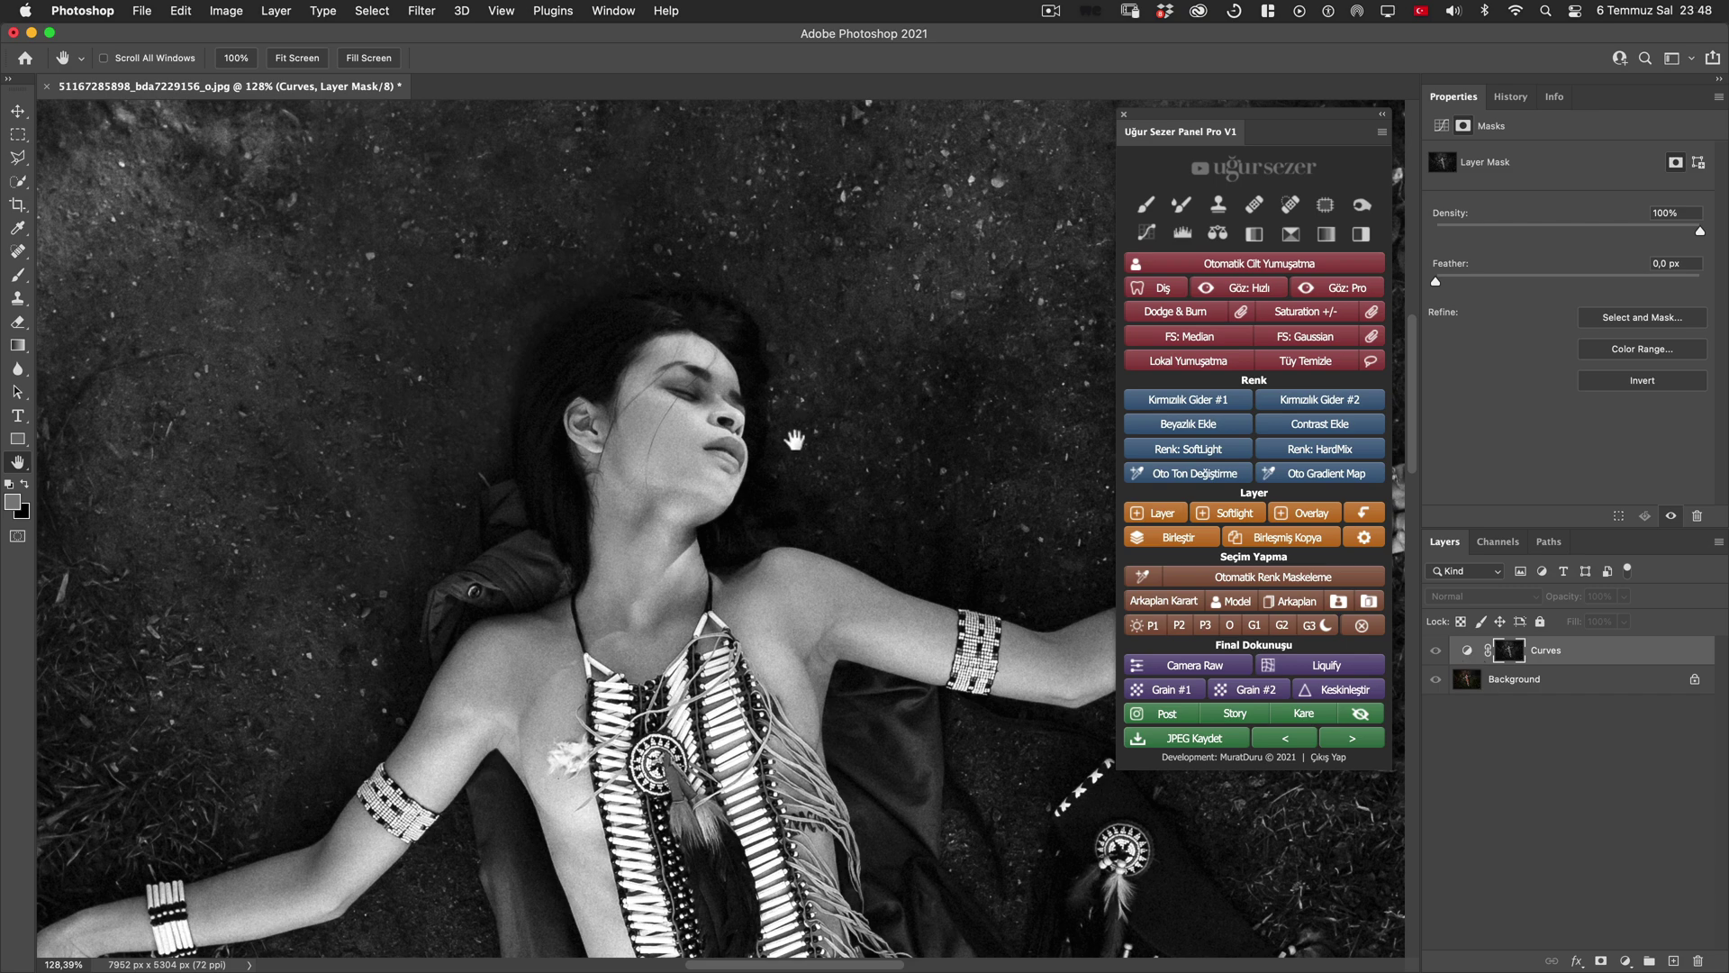
click(1468, 652)
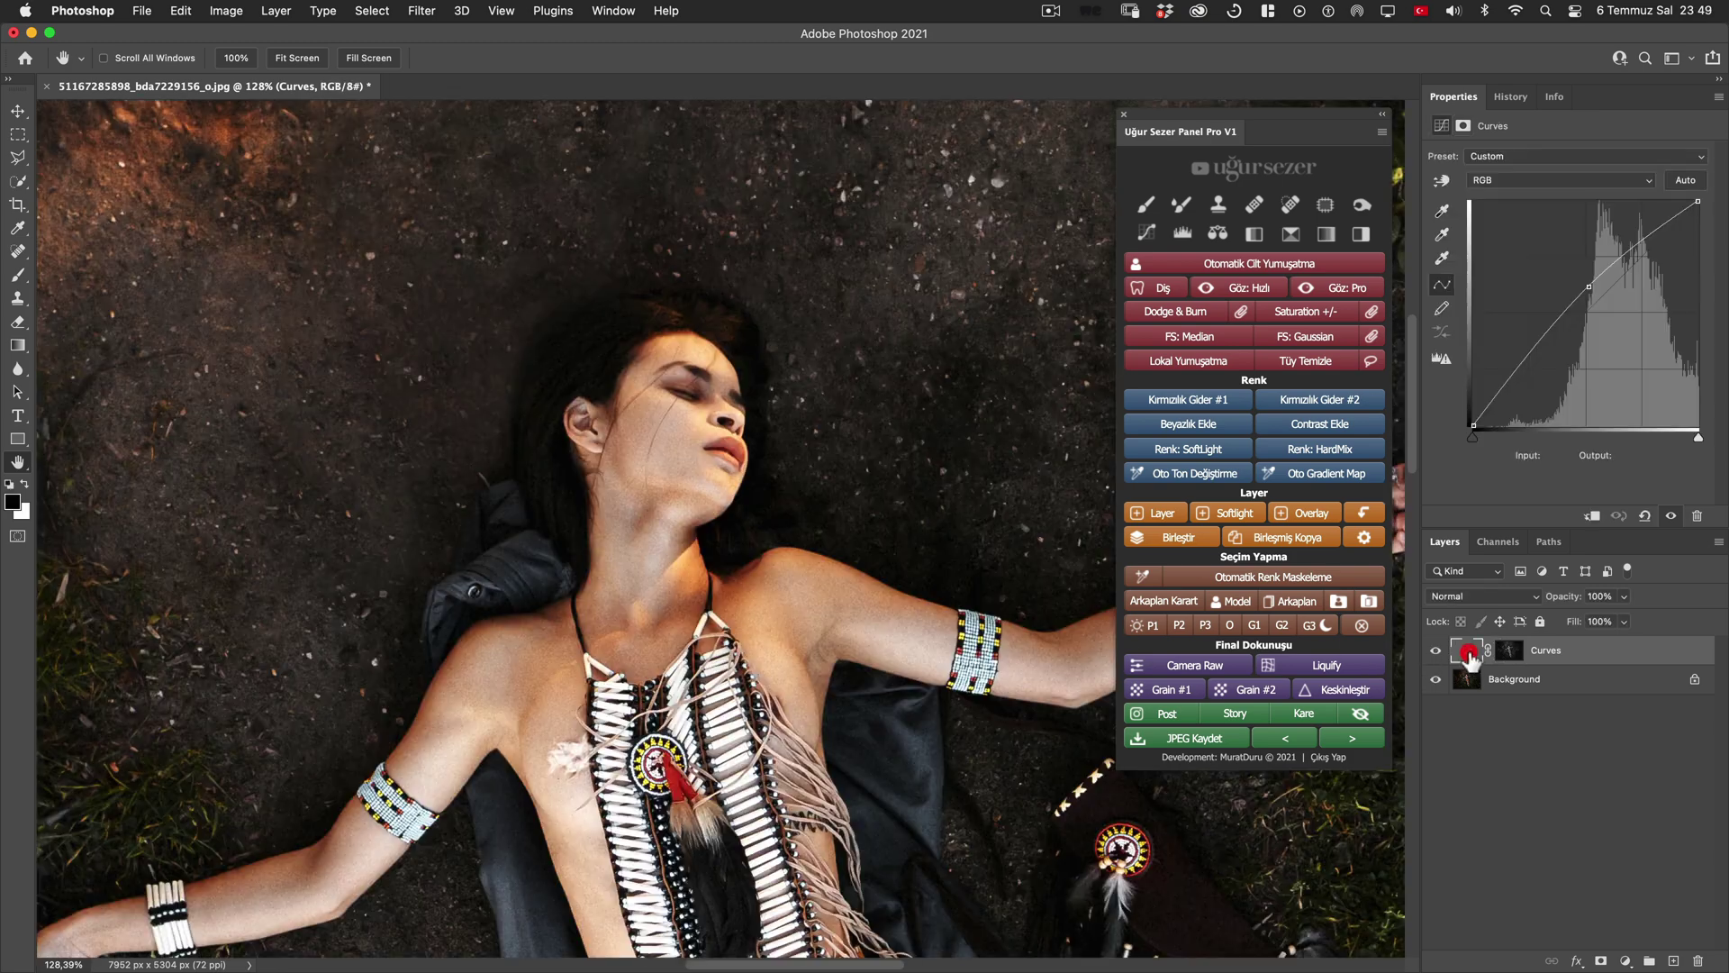
click(1435, 651)
click(1435, 650)
click(1436, 650)
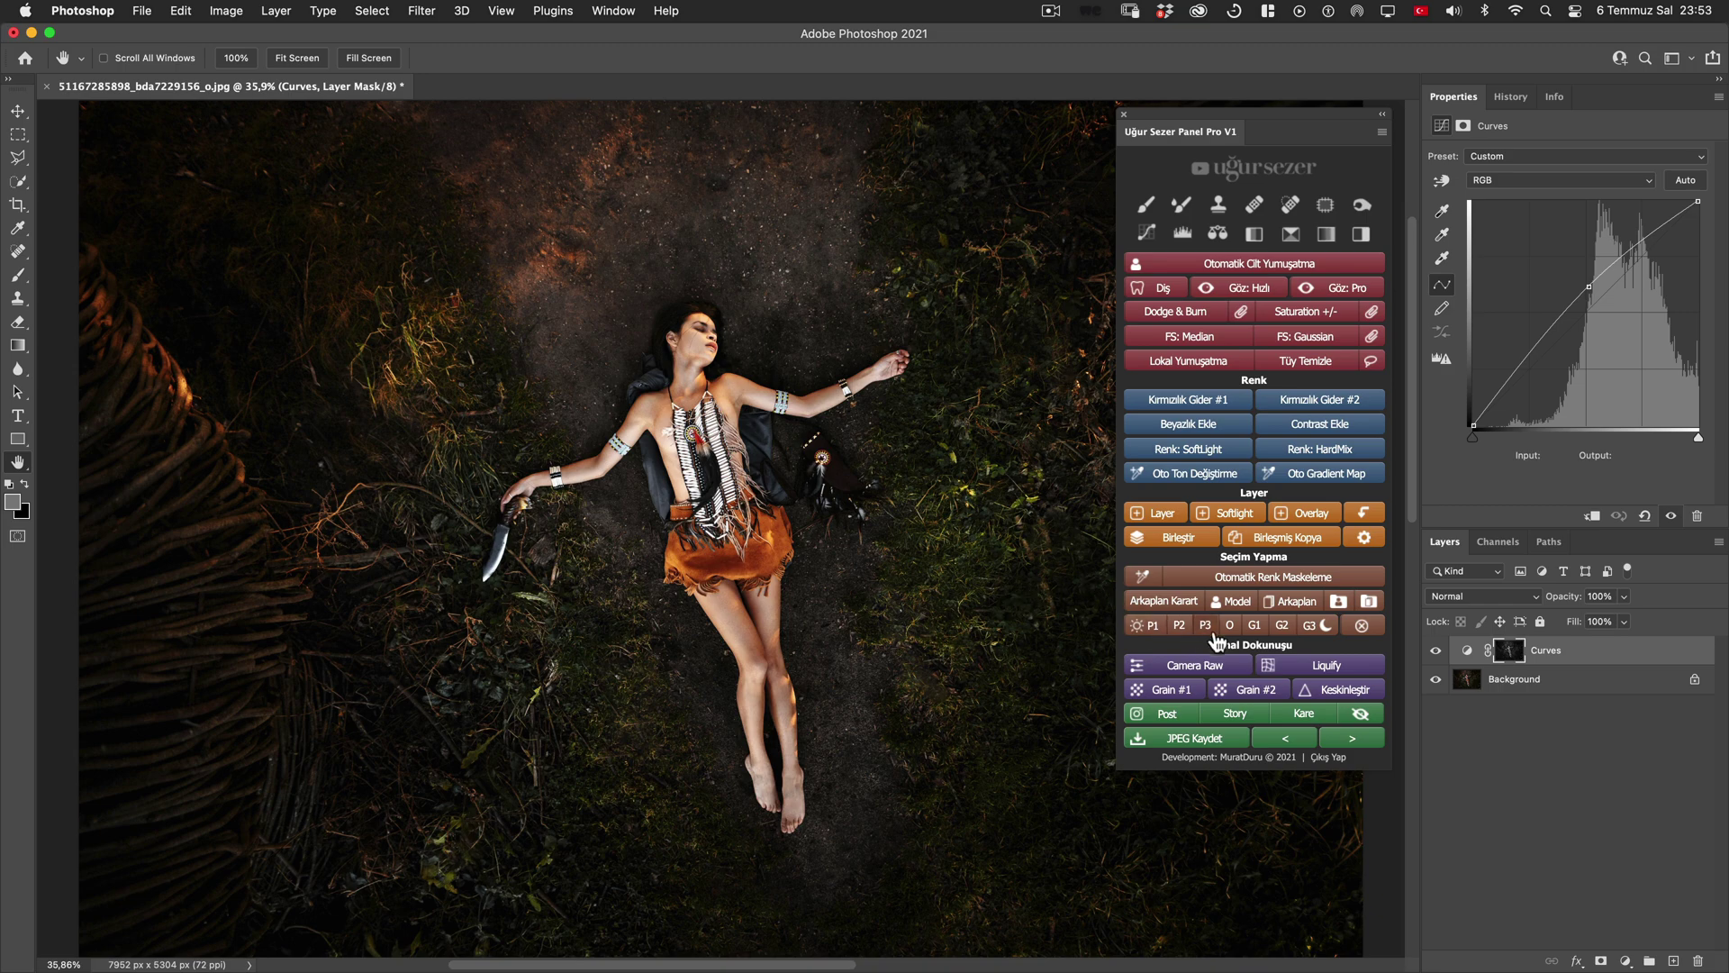
Add an orange Hard Mix Renk Seç colour layer at 5% Fill, masked to the bright areas.
click(1231, 627)
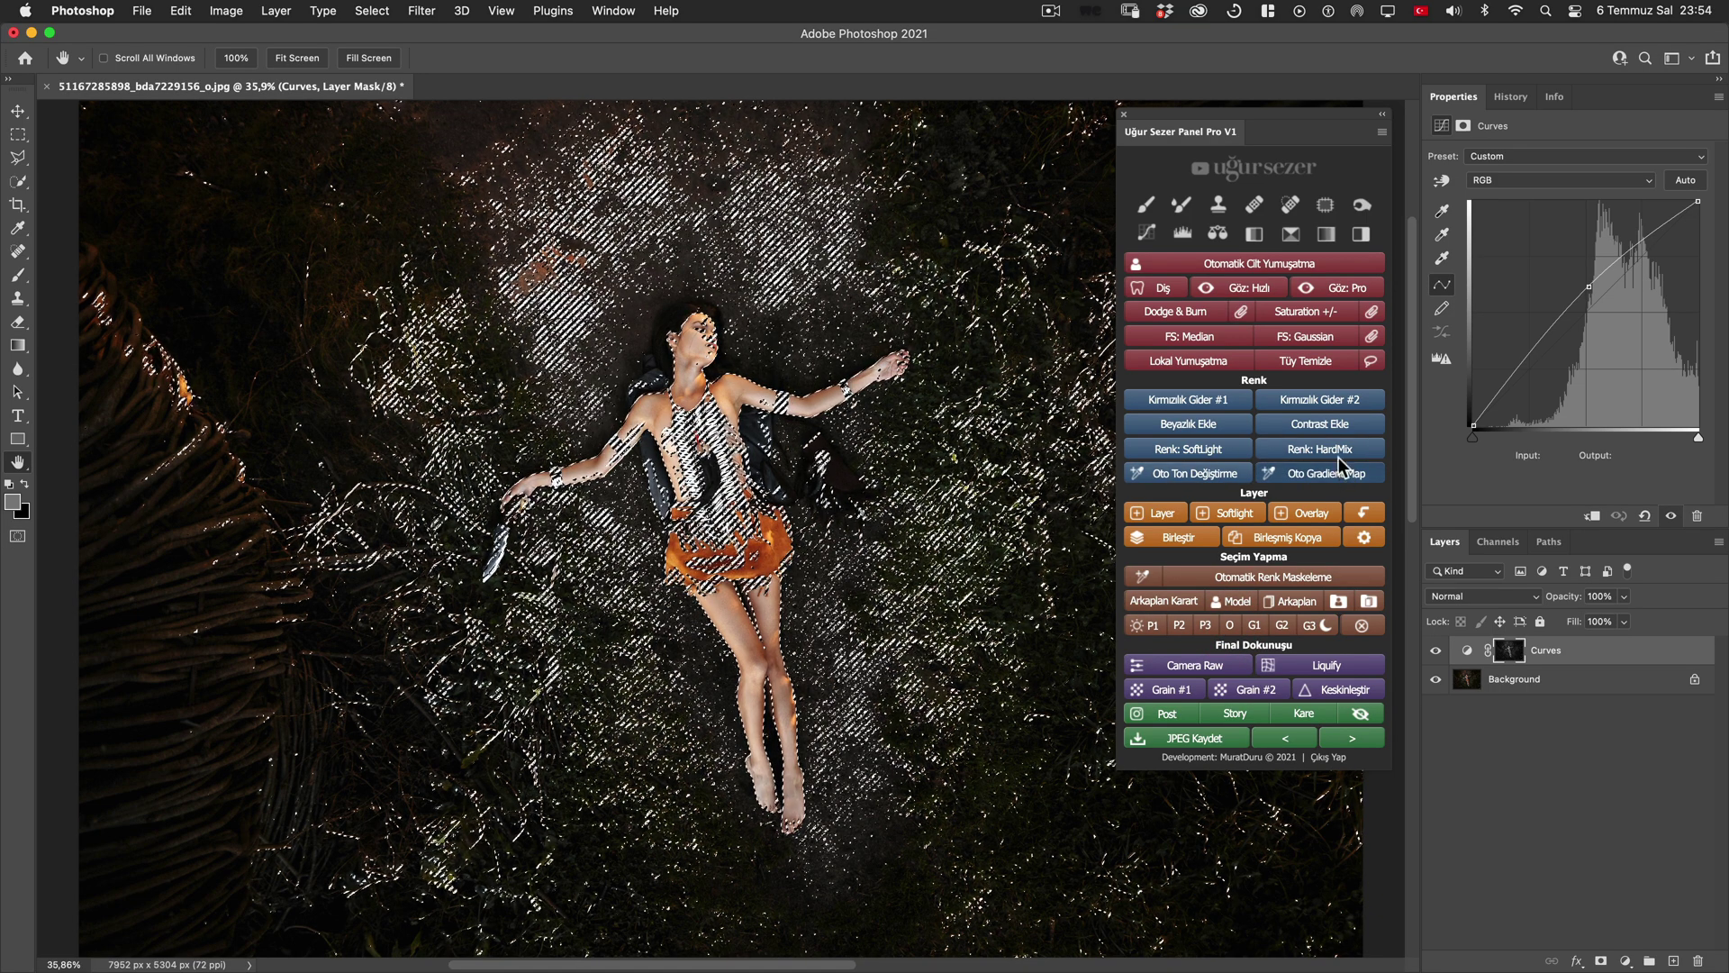
click(1320, 449)
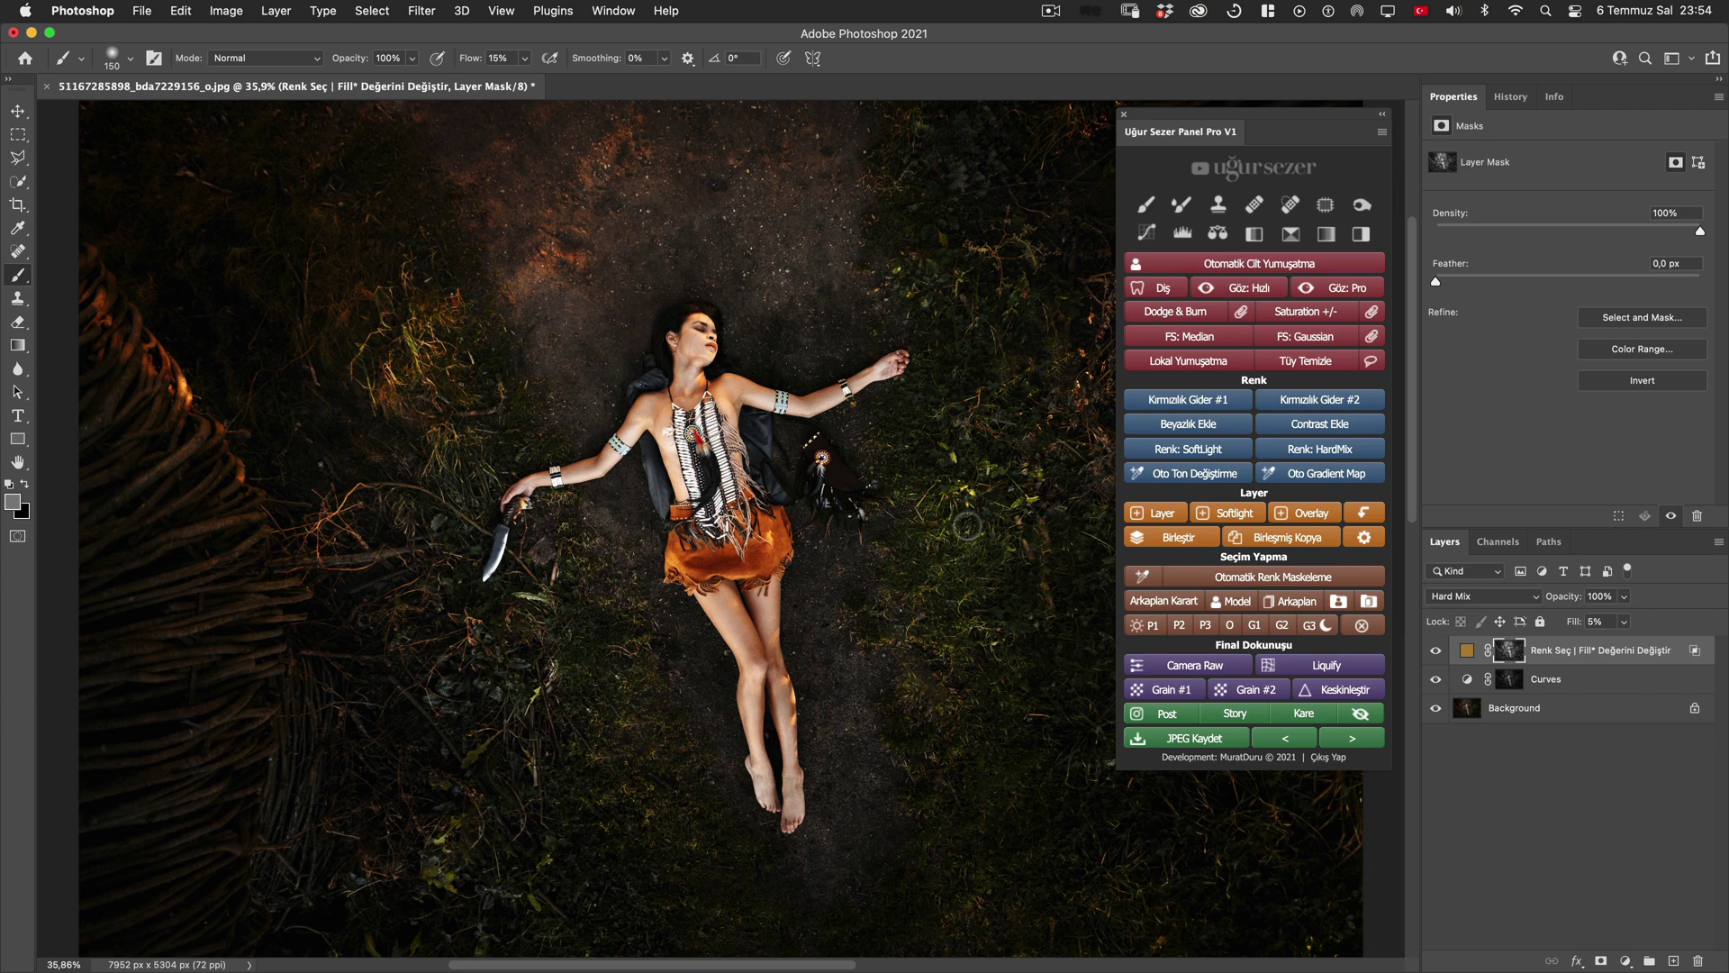
key(h)
scroll(776, 297, up, 5)
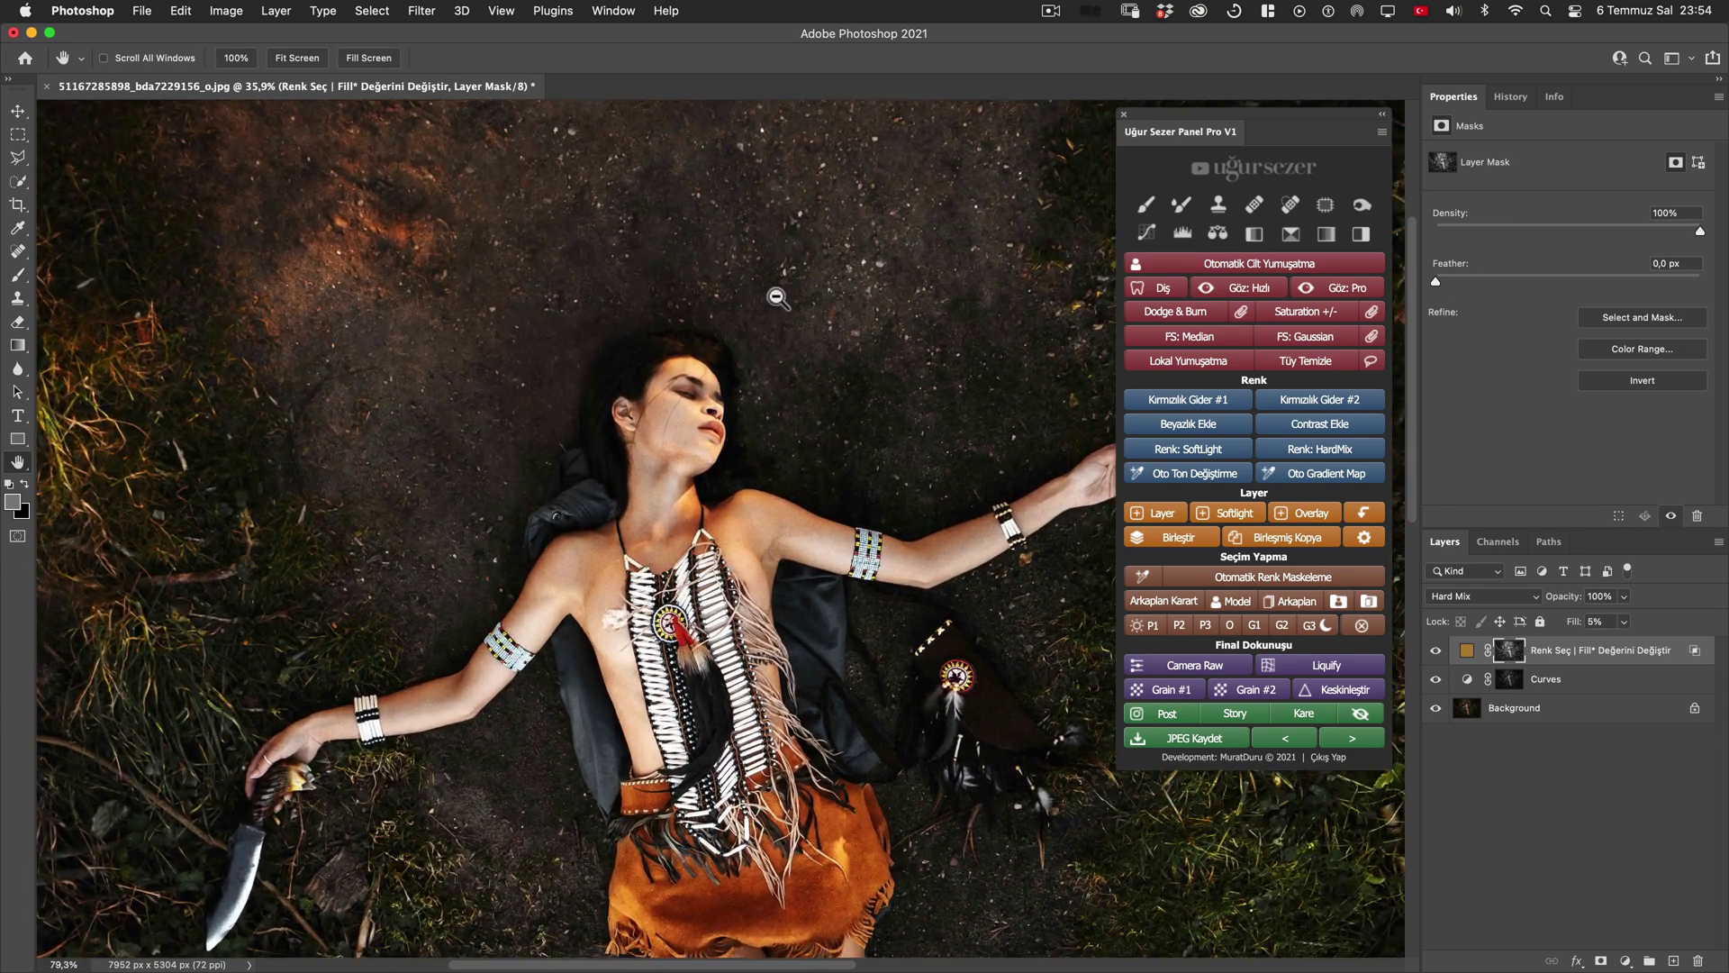
drag(821, 422, 751, 341)
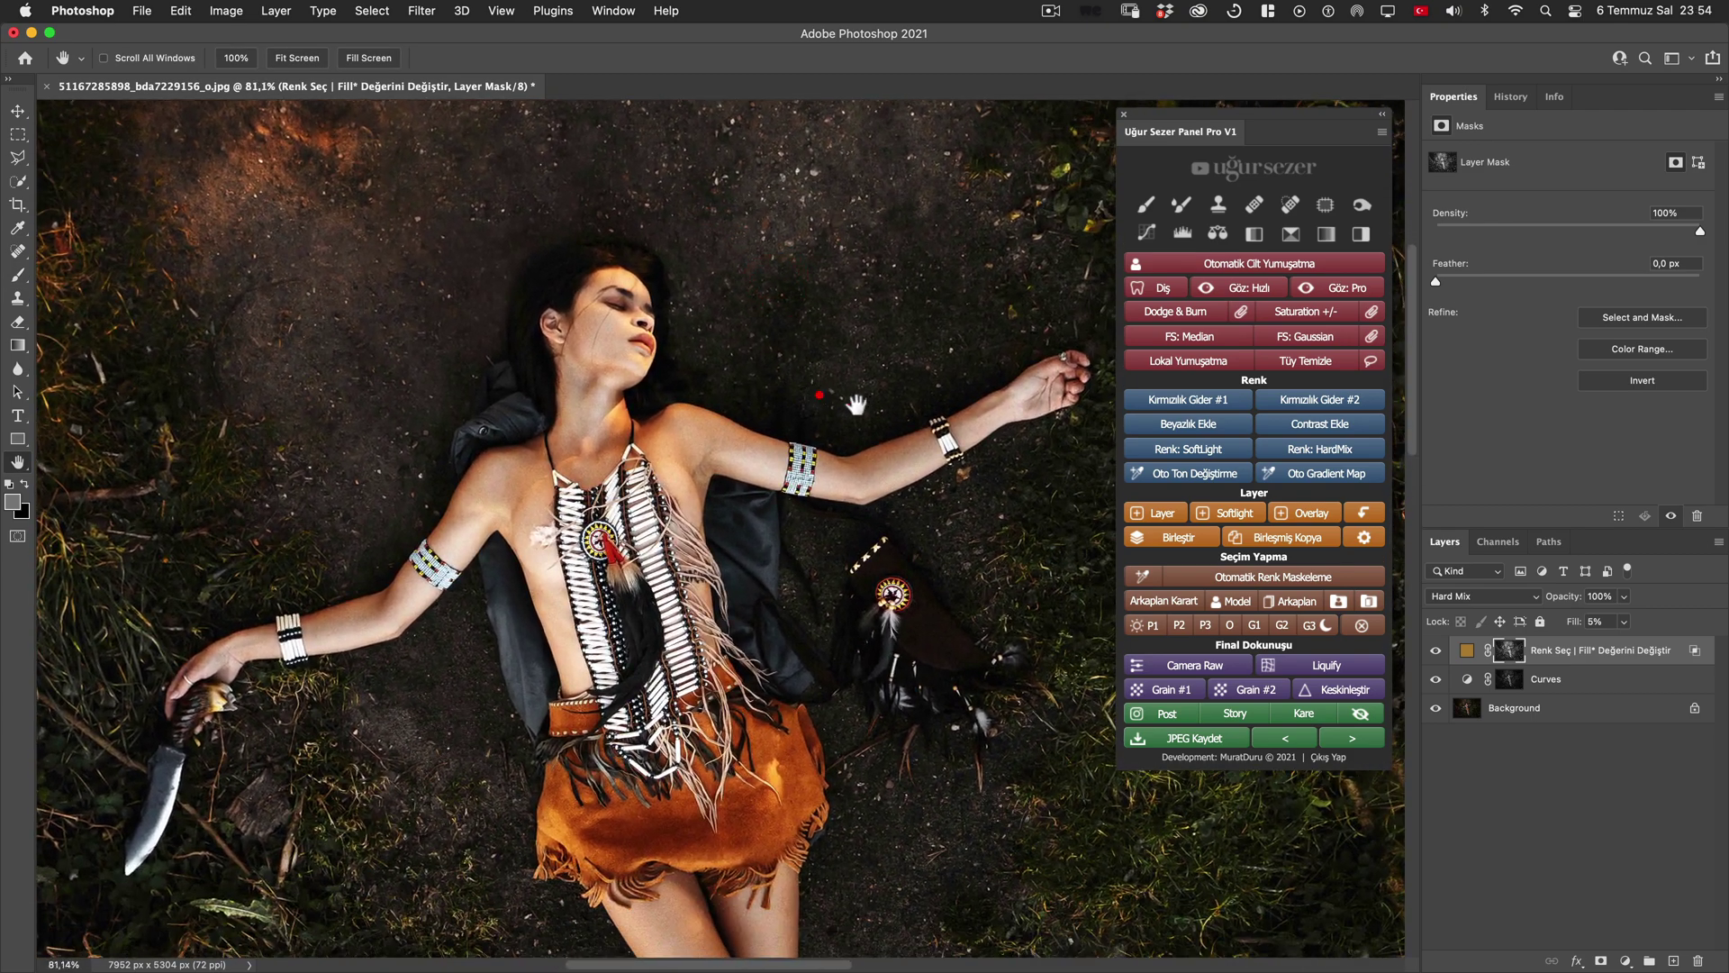
Raise the Renk Seç layer's Fill from 5% to 13%, comparing against the untinted image.
click(1436, 650)
click(1437, 655)
click(1436, 654)
click(1436, 655)
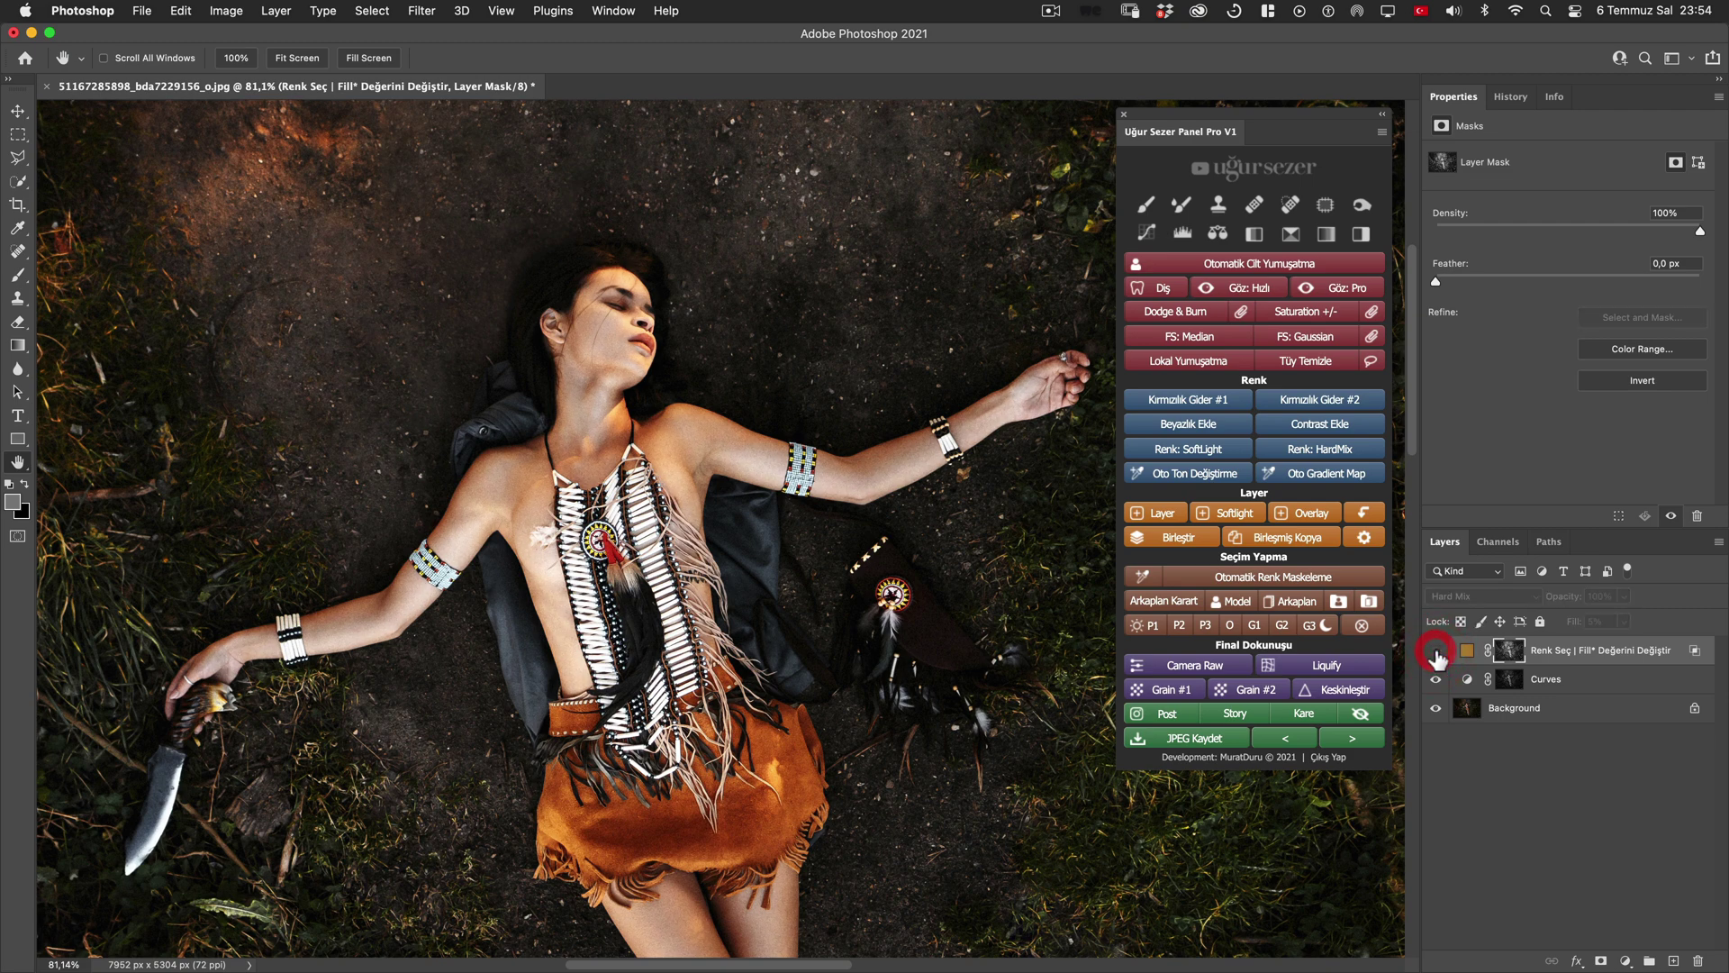
drag(1567, 629, 1571, 632)
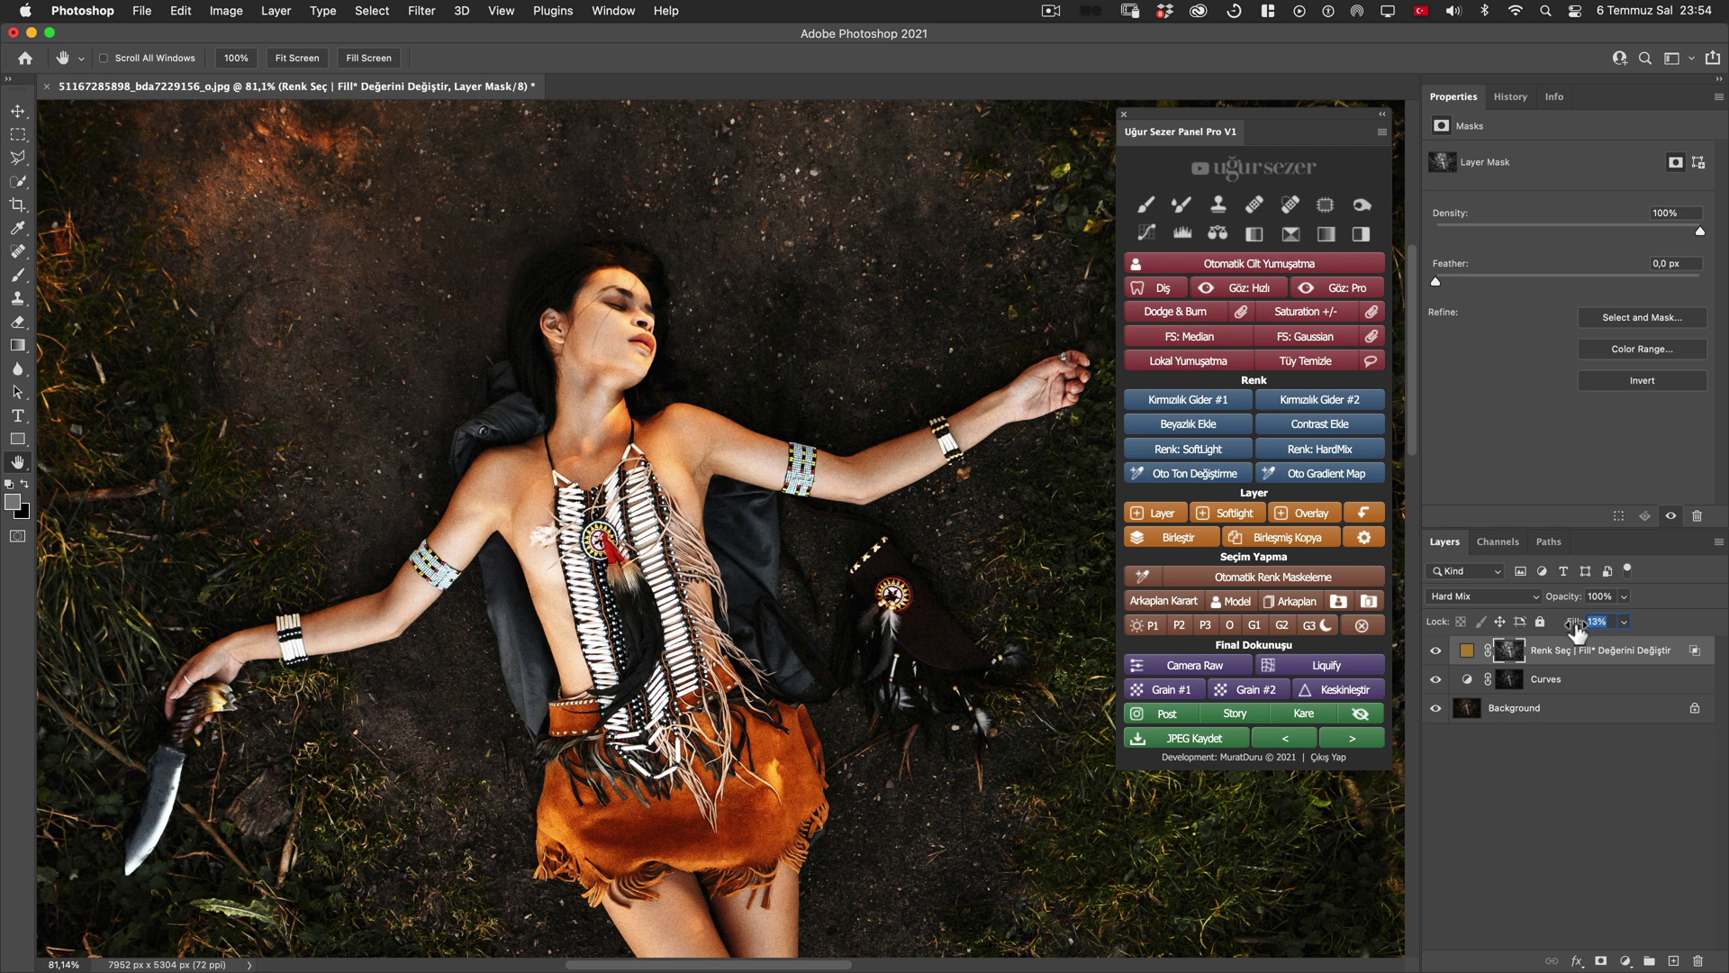
click(1437, 651)
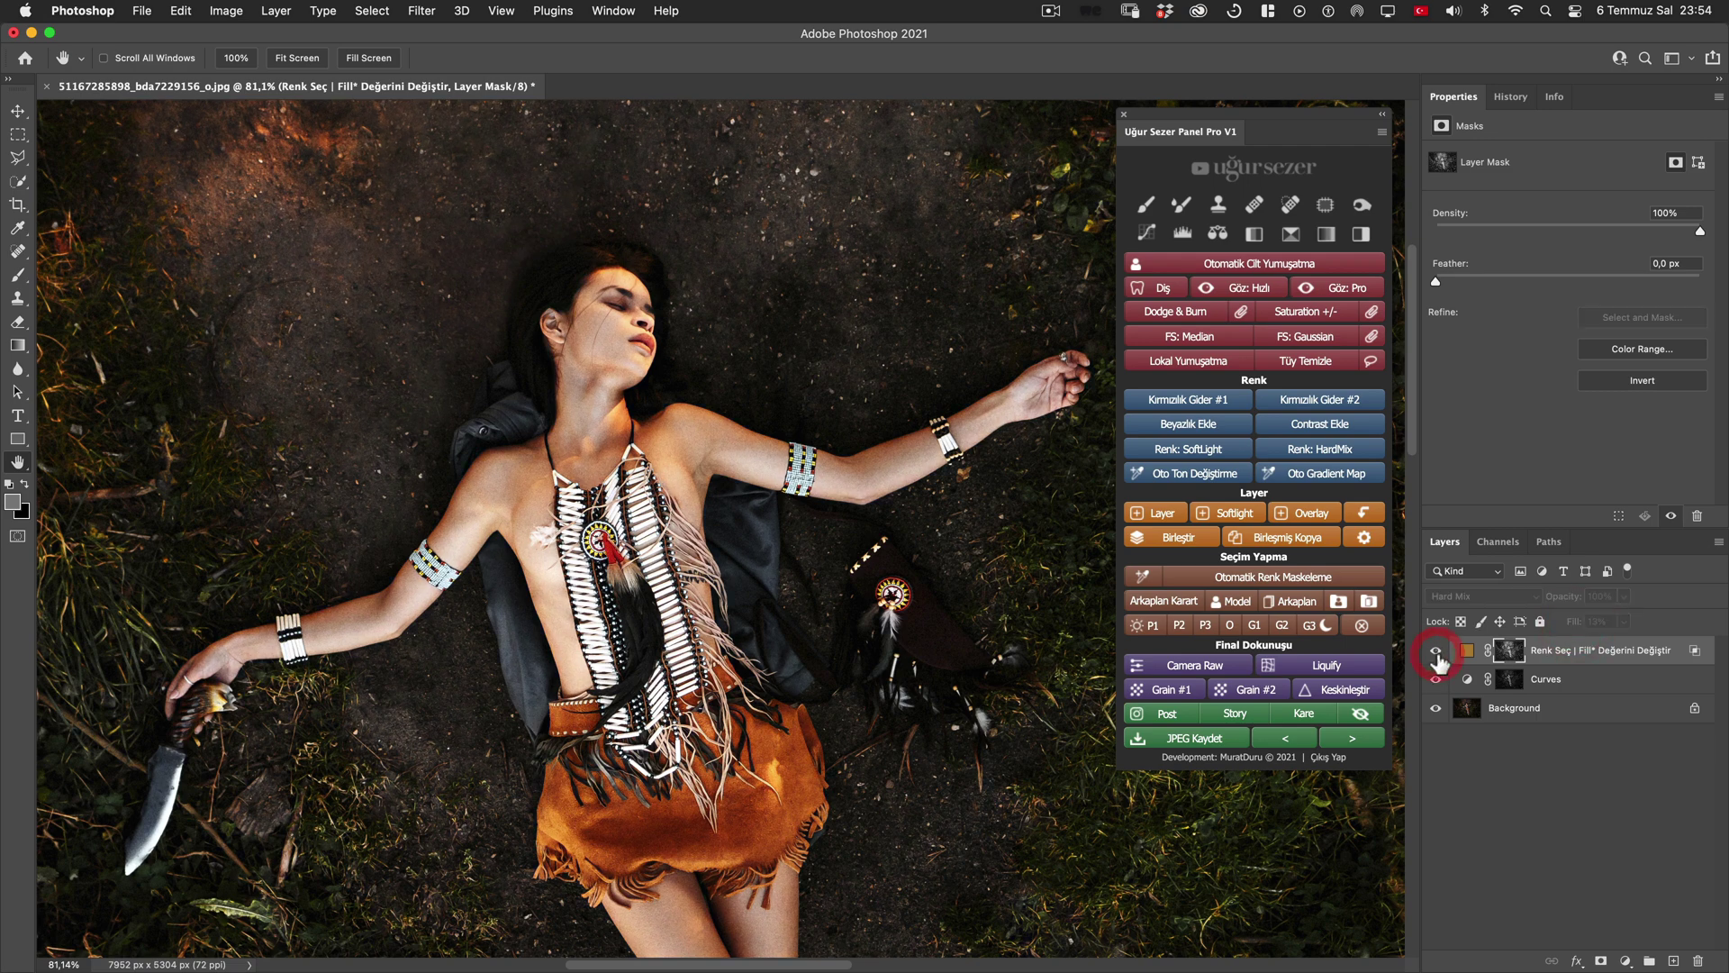
drag(891, 436, 790, 502)
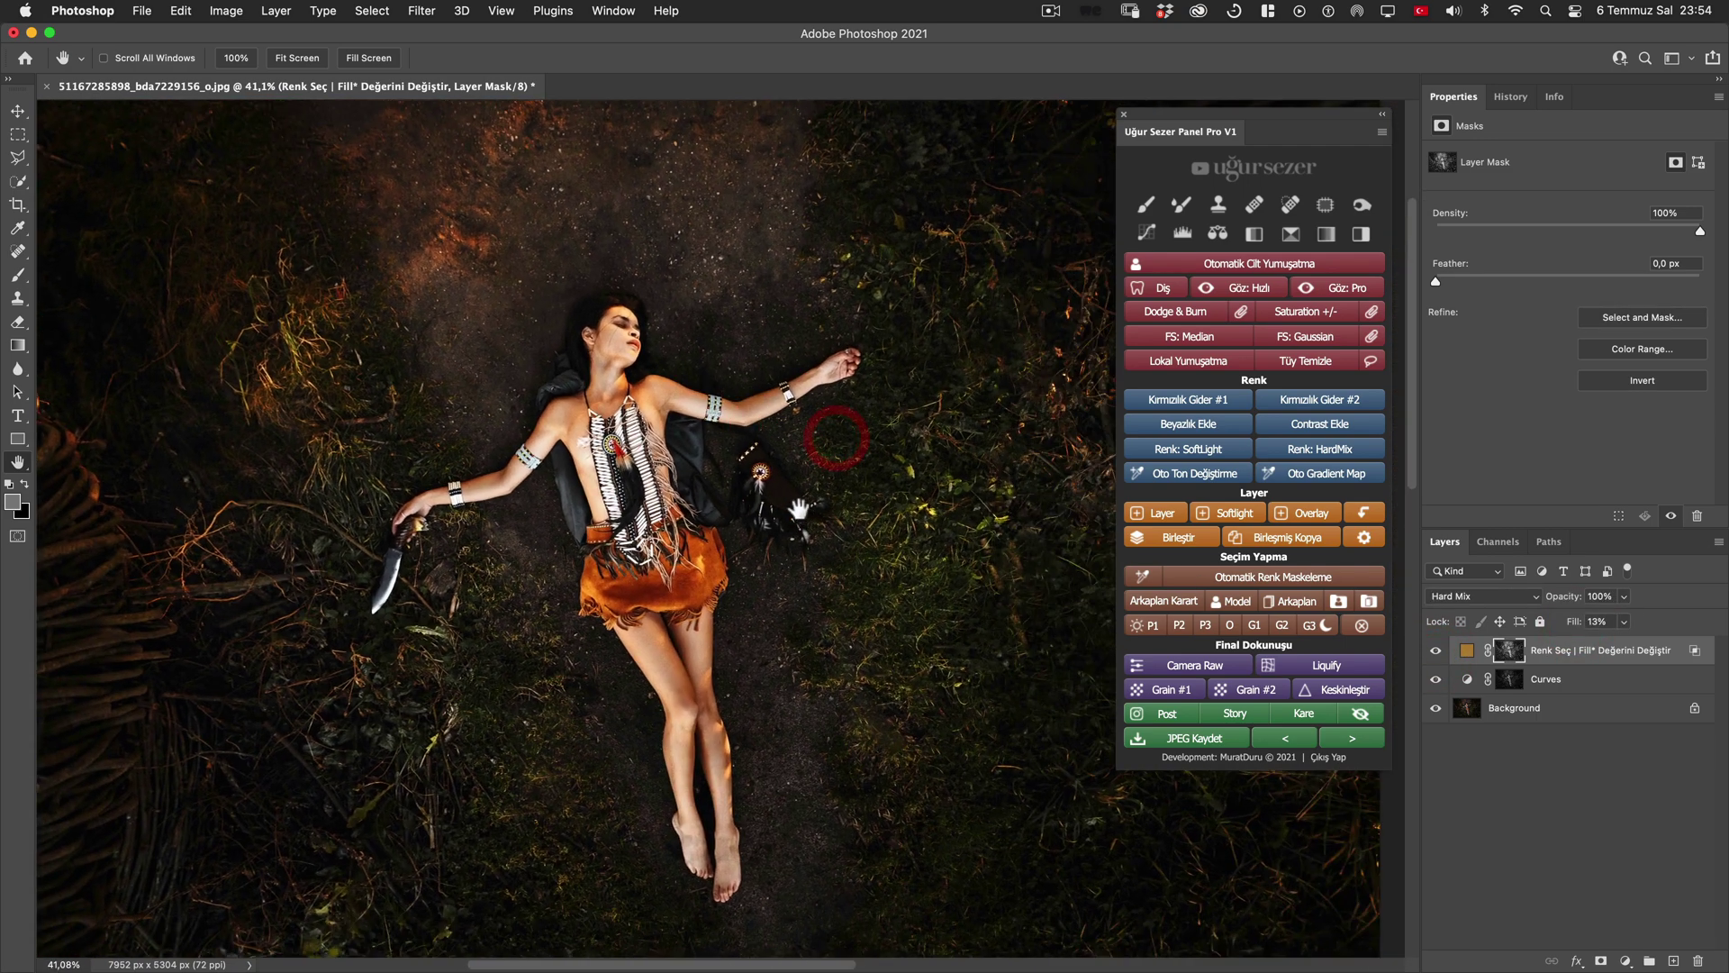
click(1436, 651)
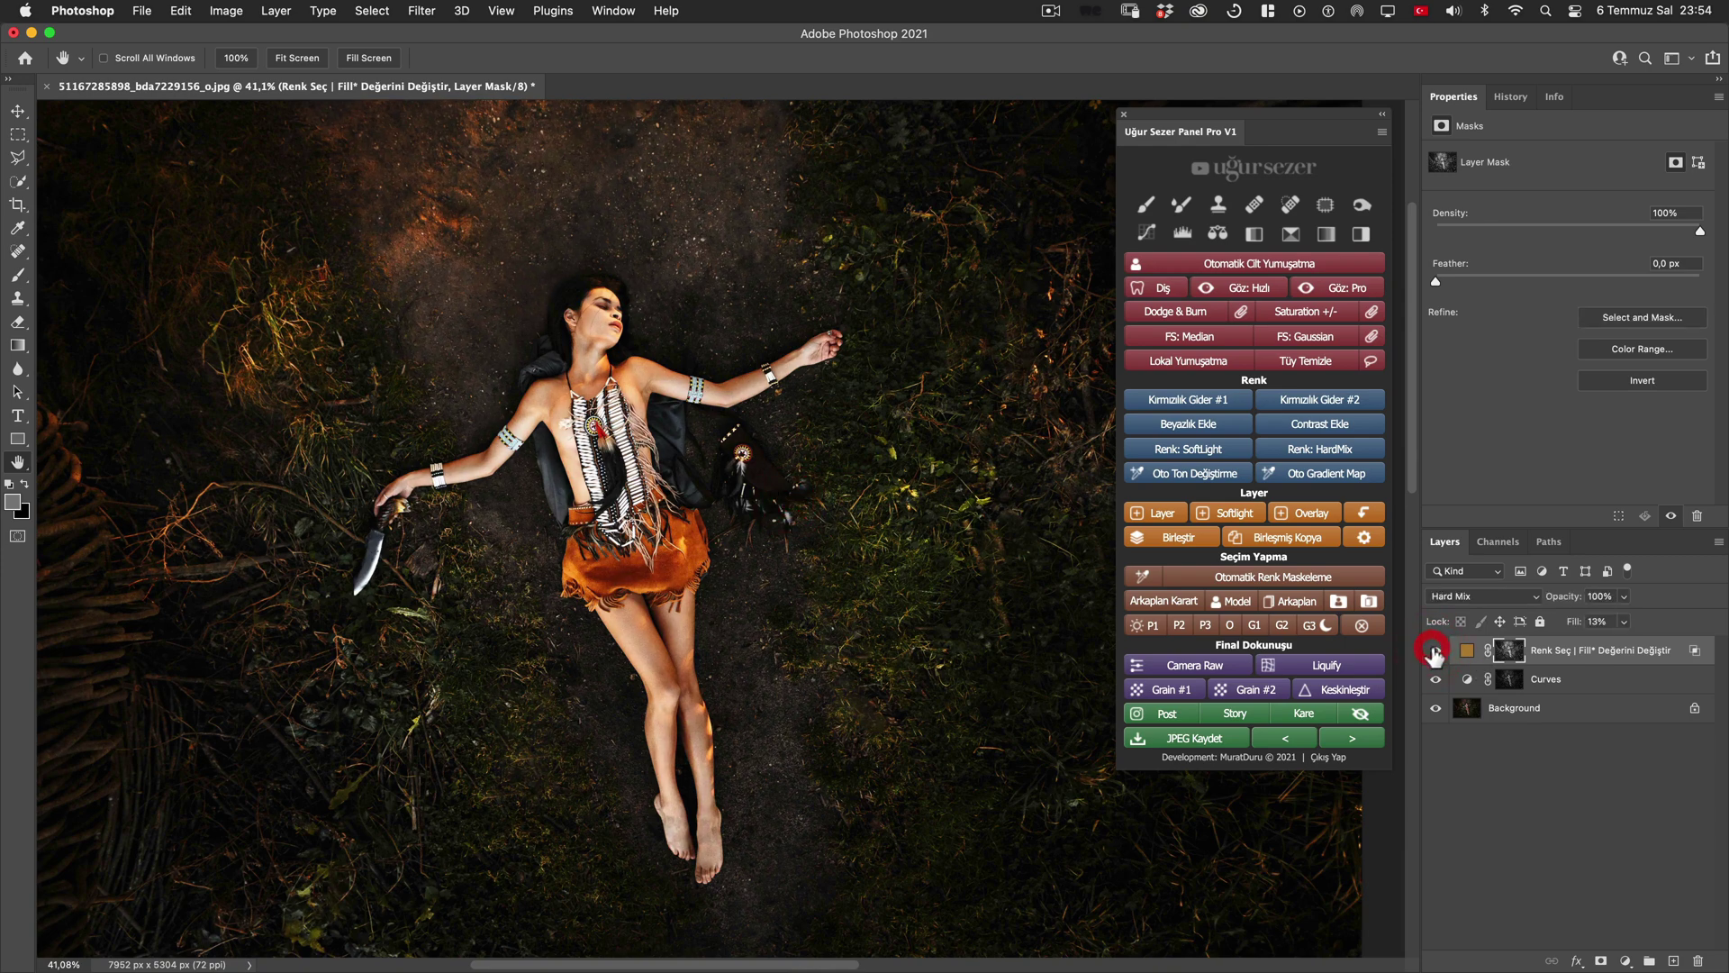
View the Renk Seç layer's mask on its own, then return to the colour image.
click(1436, 650)
click(1435, 651)
alt+click(1515, 653)
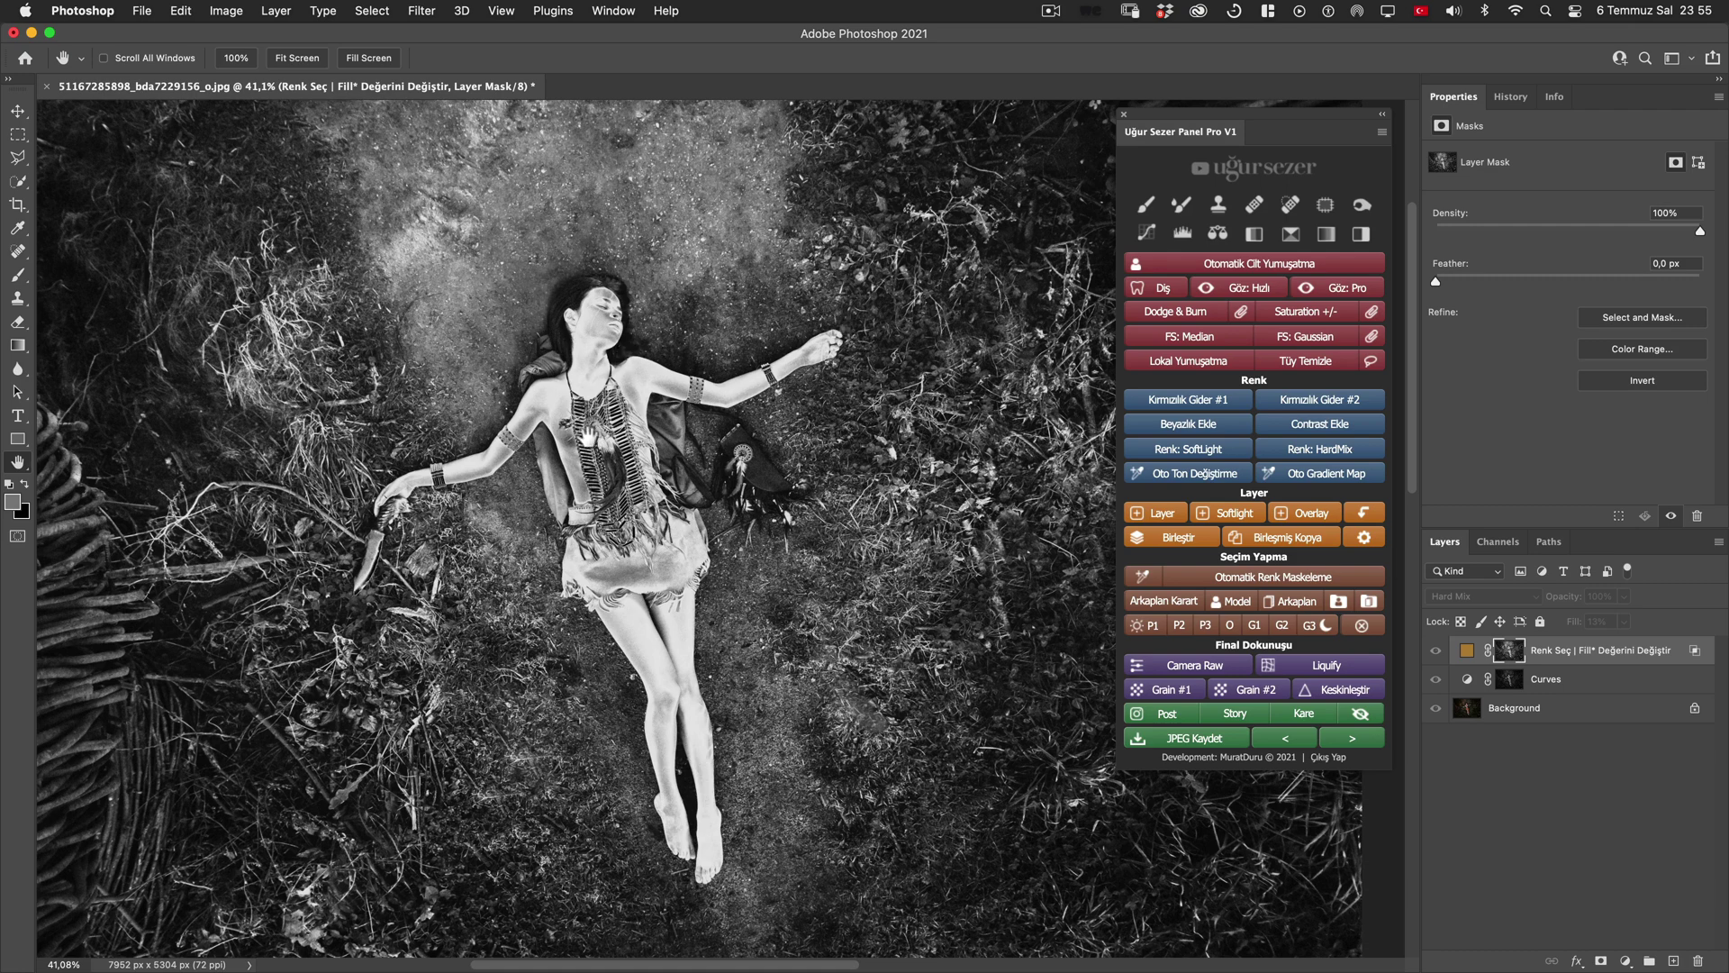
click(1466, 651)
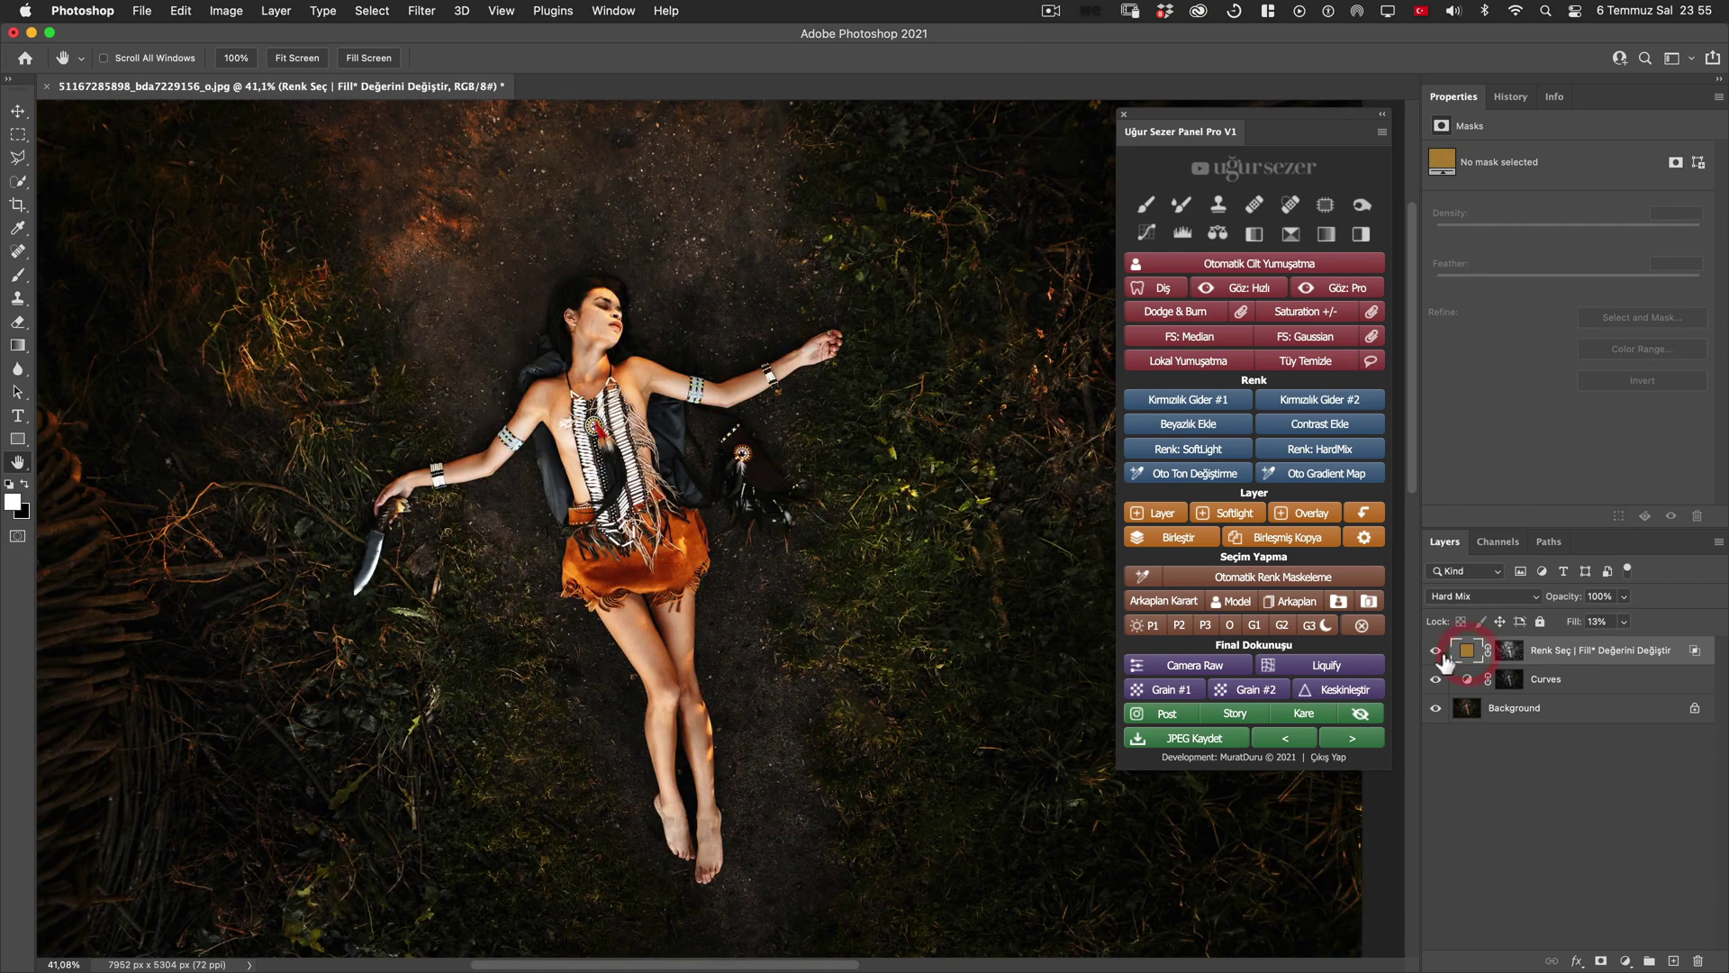
click(1436, 650)
Toggle the Renk Seç tint on and off to compare, then zoom out to the whole photo.
click(771, 439)
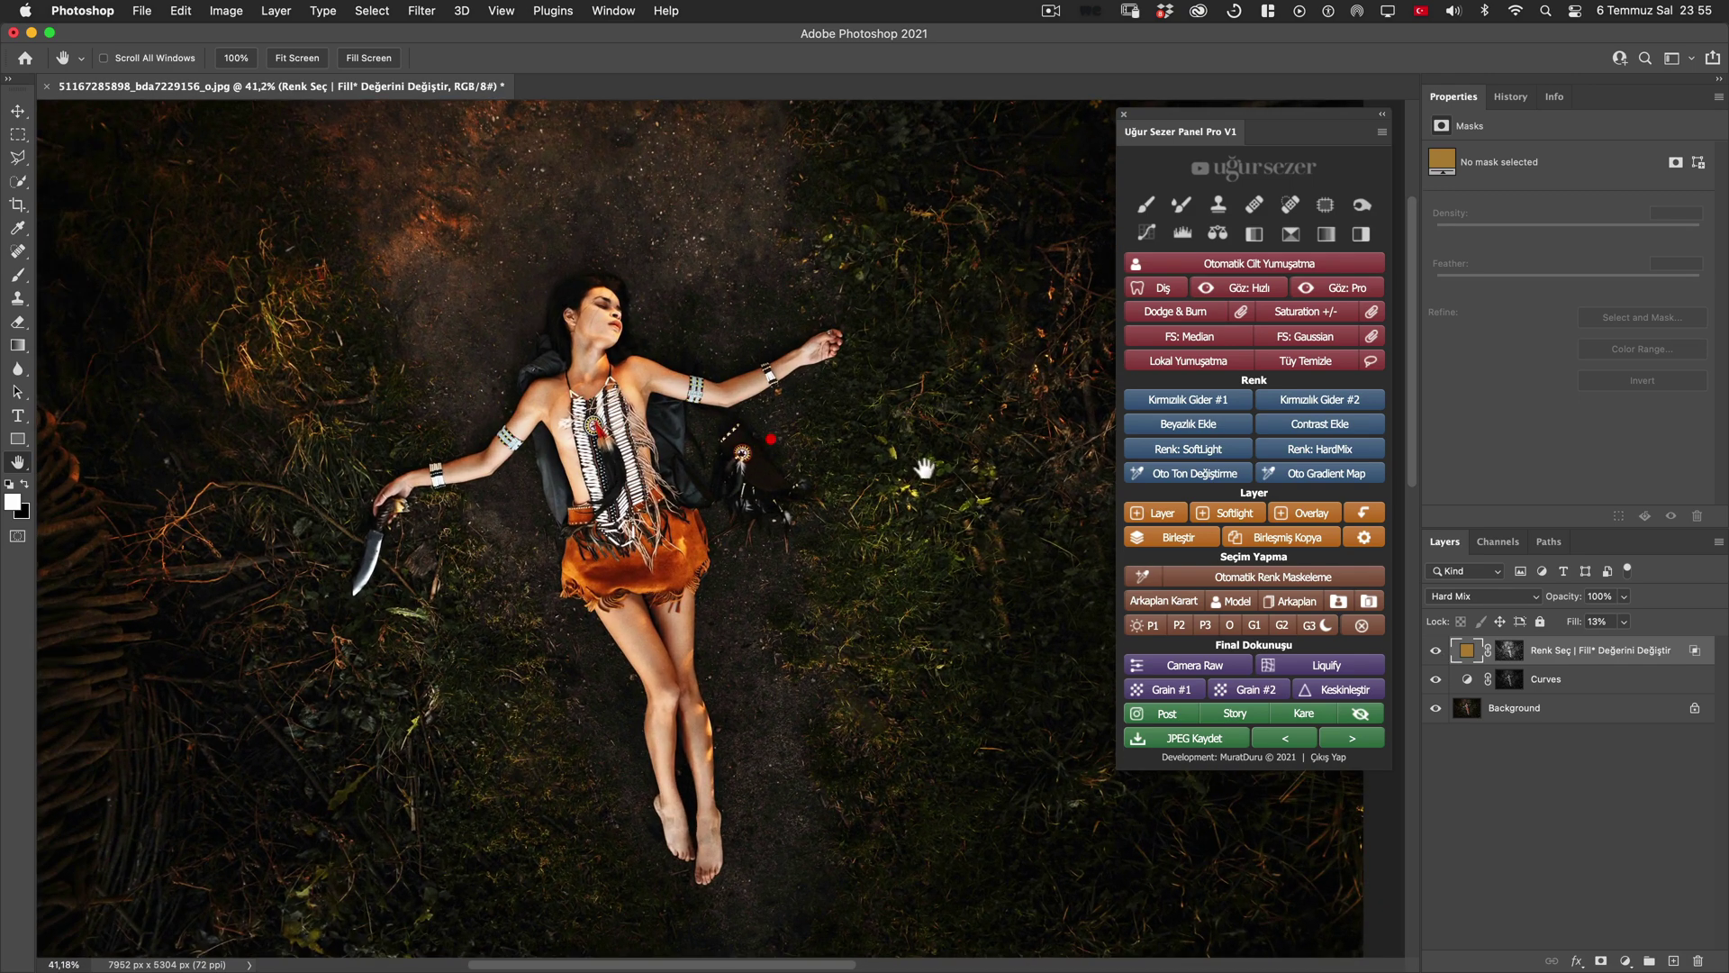
click(1435, 650)
click(1435, 650)
click(1435, 650)
scroll(597, 231, up, 5)
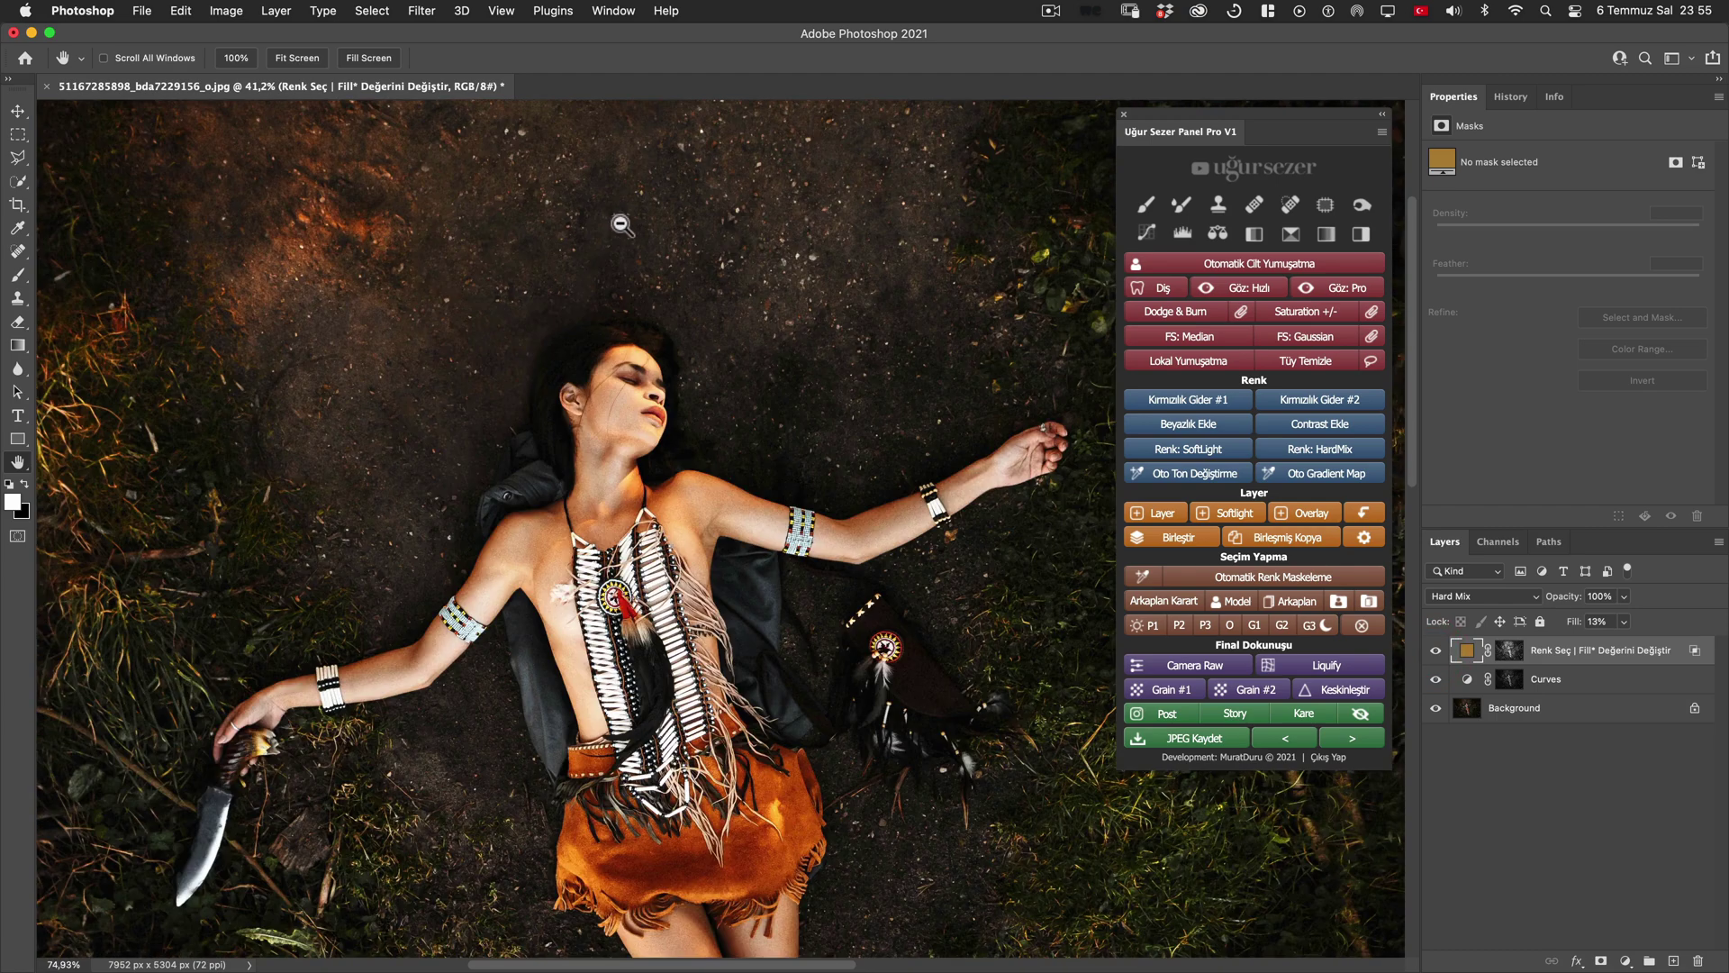
click(1436, 651)
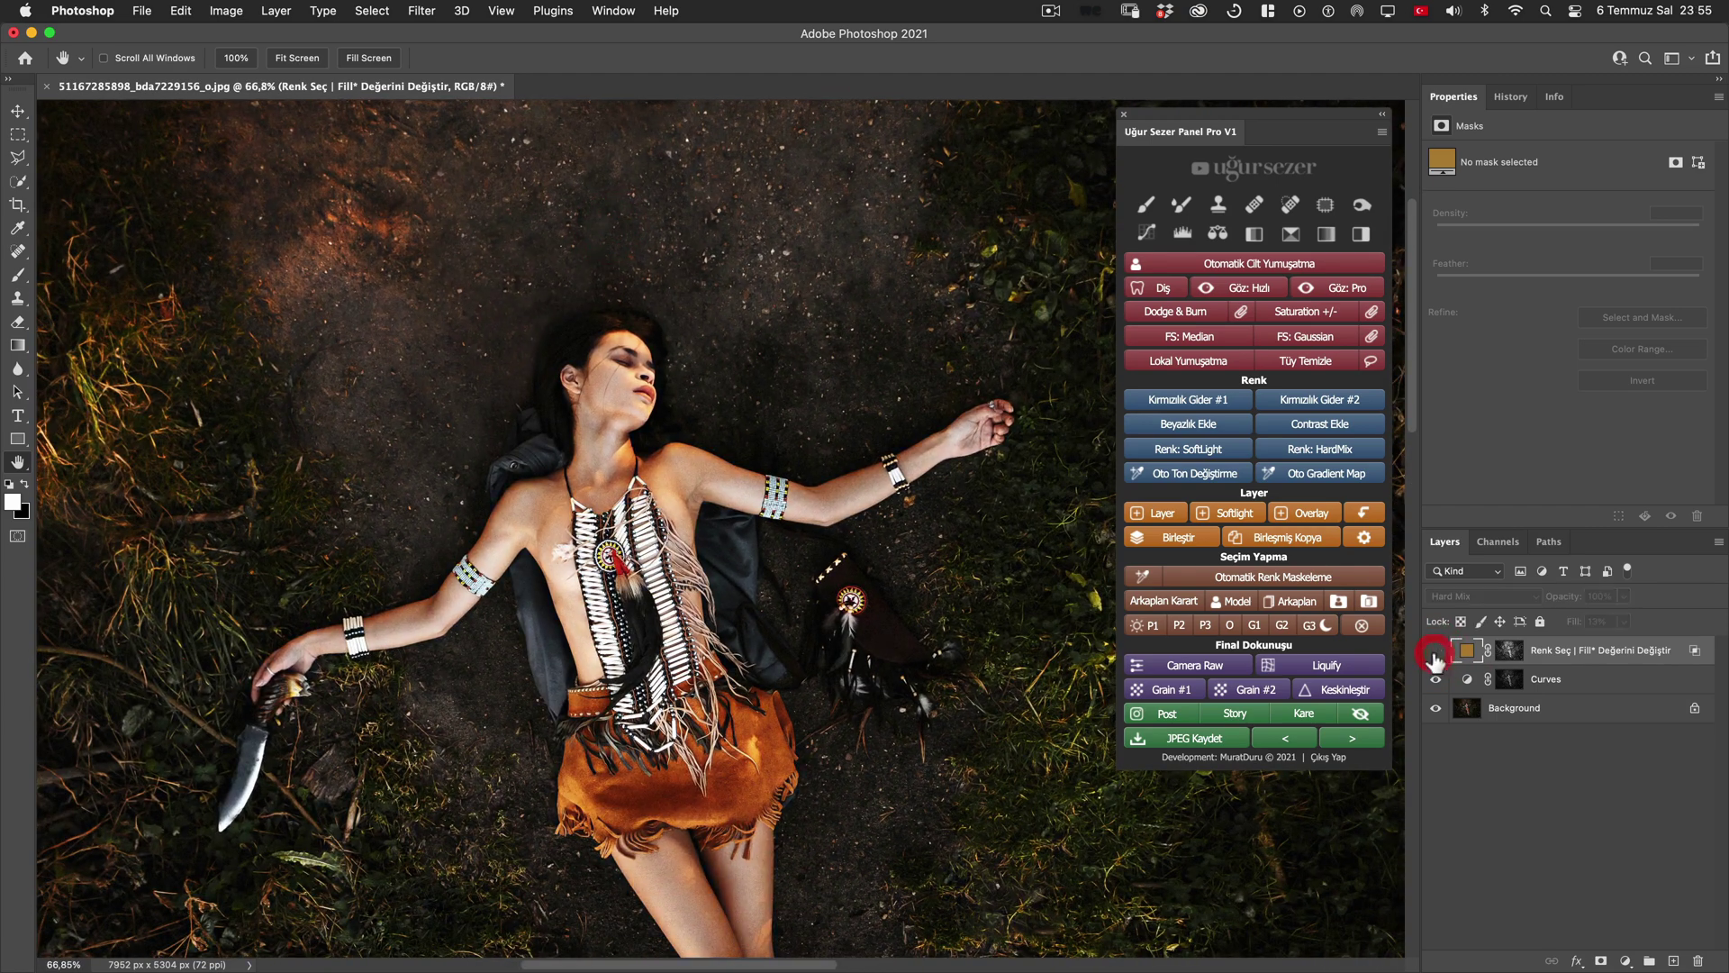
click(1436, 651)
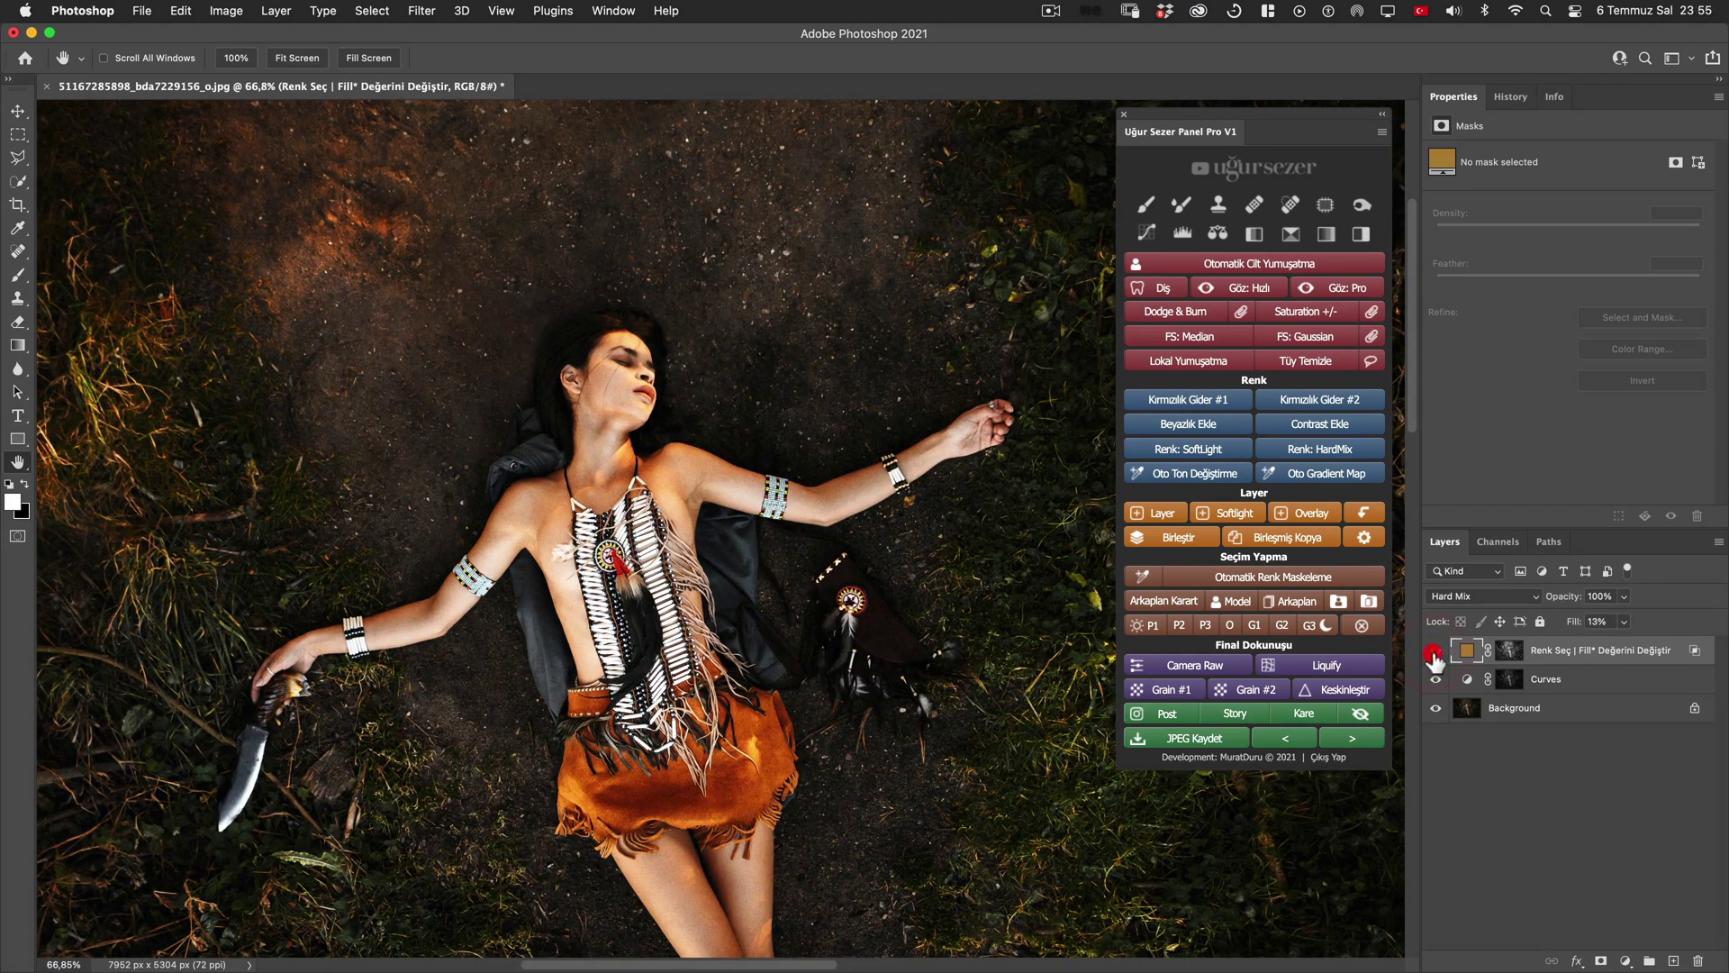
click(1435, 651)
mouse_move(855, 450)
mouse_down()
mouse_move(752, 469)
mouse_move(737, 432)
mouse_up()
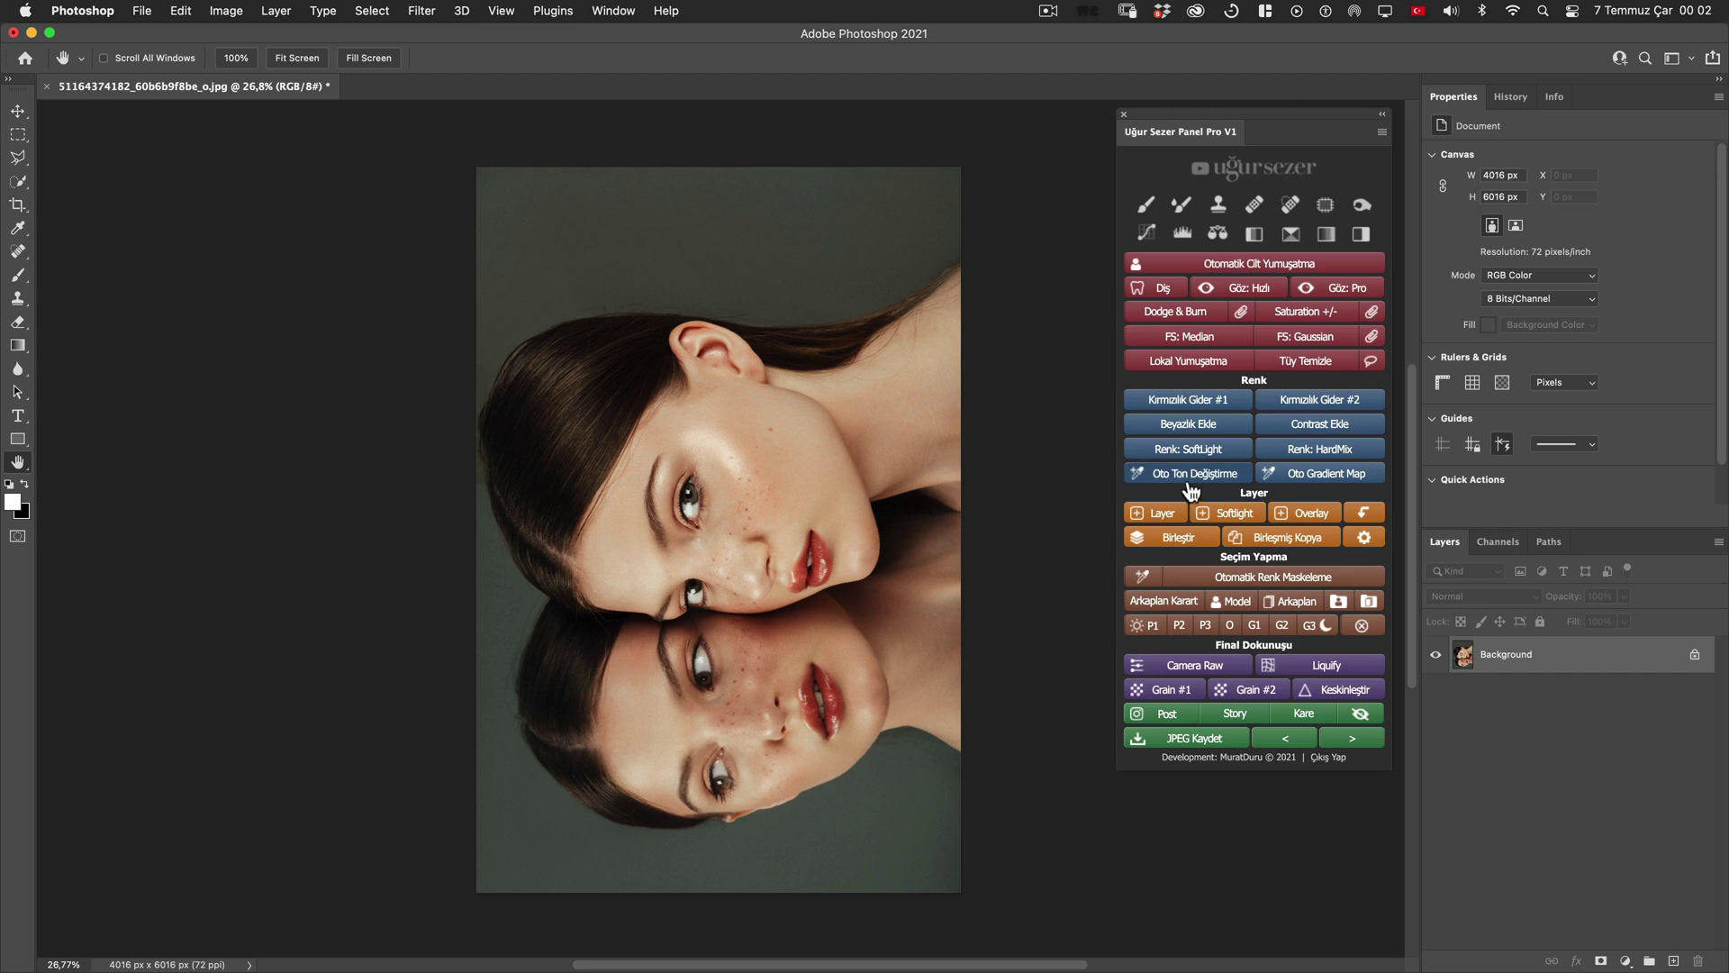
Select the skin with P1 and sample the light cheek tone #DDCA80 for an automatic tone change.
click(1153, 626)
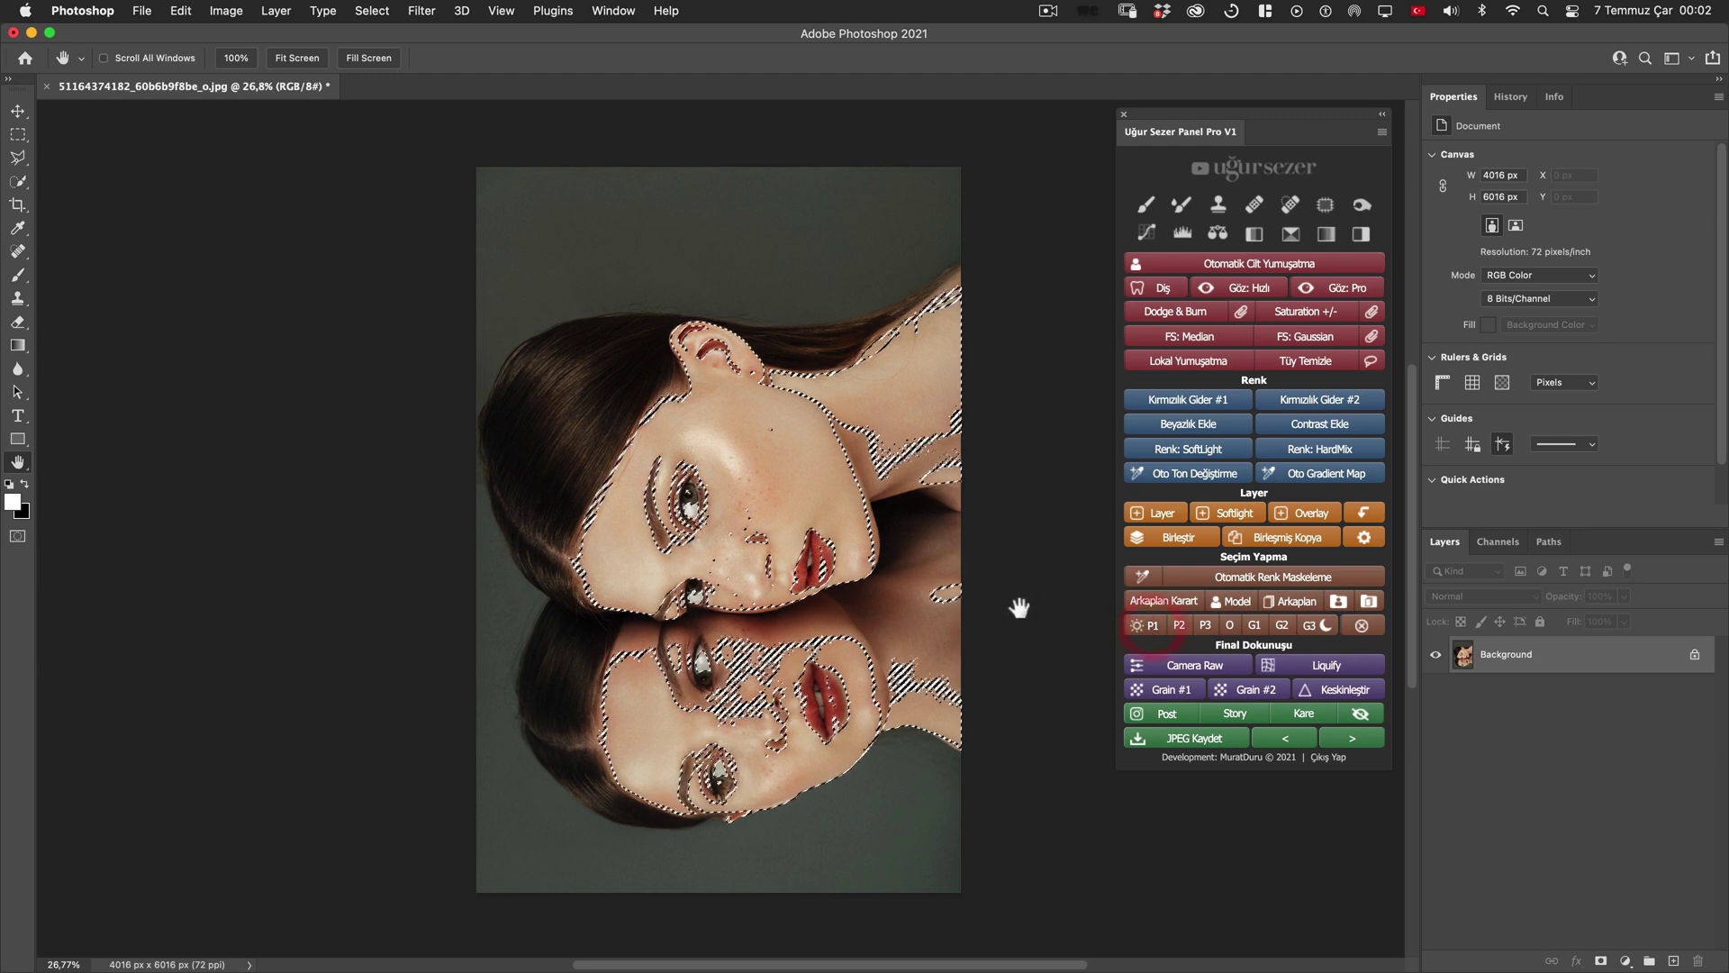
click(1166, 477)
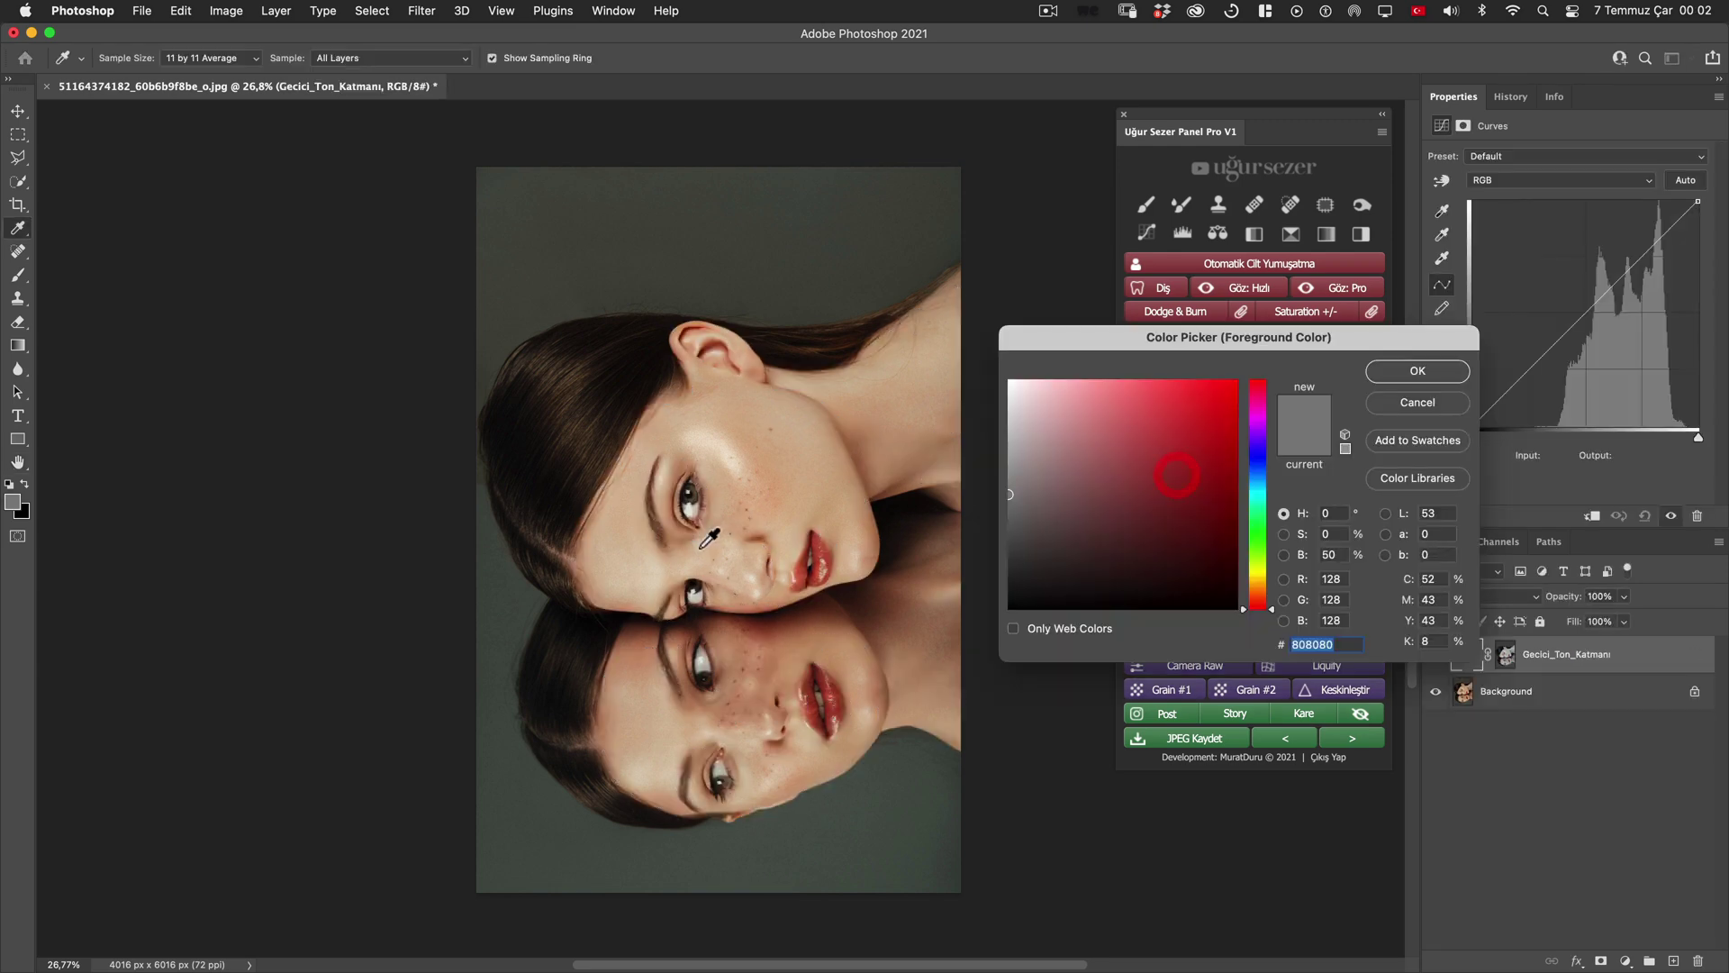
click(641, 569)
click(639, 568)
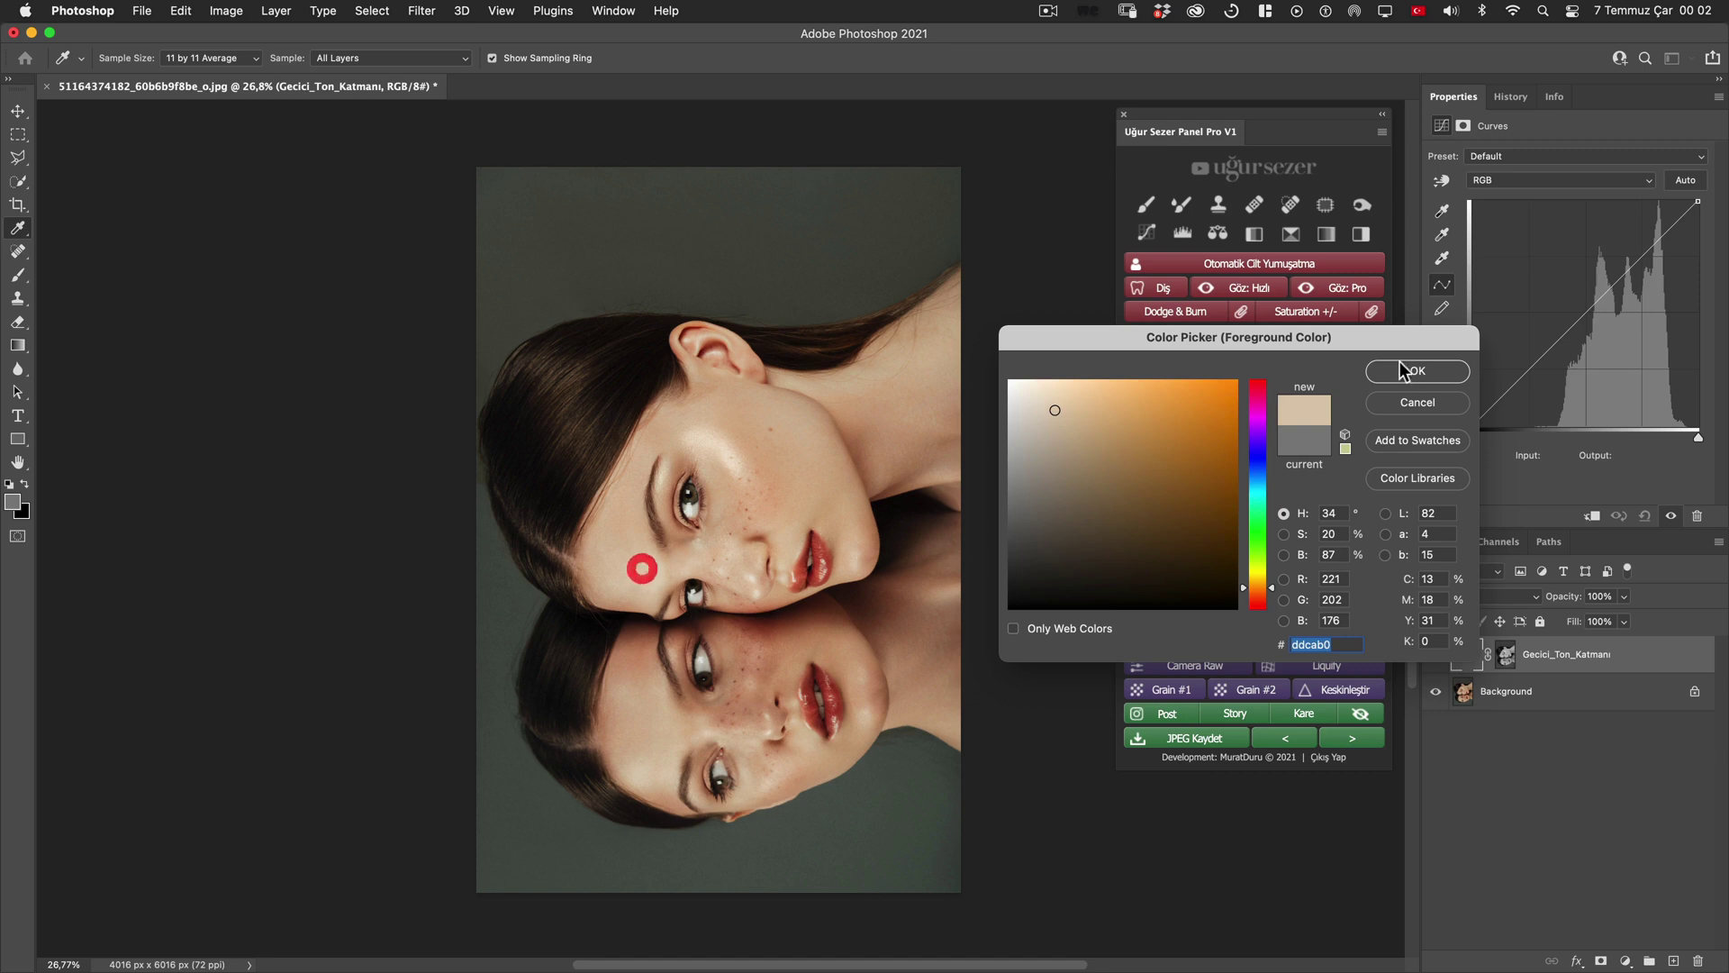
key(Return)
Shift the sampled tone to #DDCCAF, apply it as a Ton Değiştirme layer, and compare.
drag(1030, 532, 1029, 575)
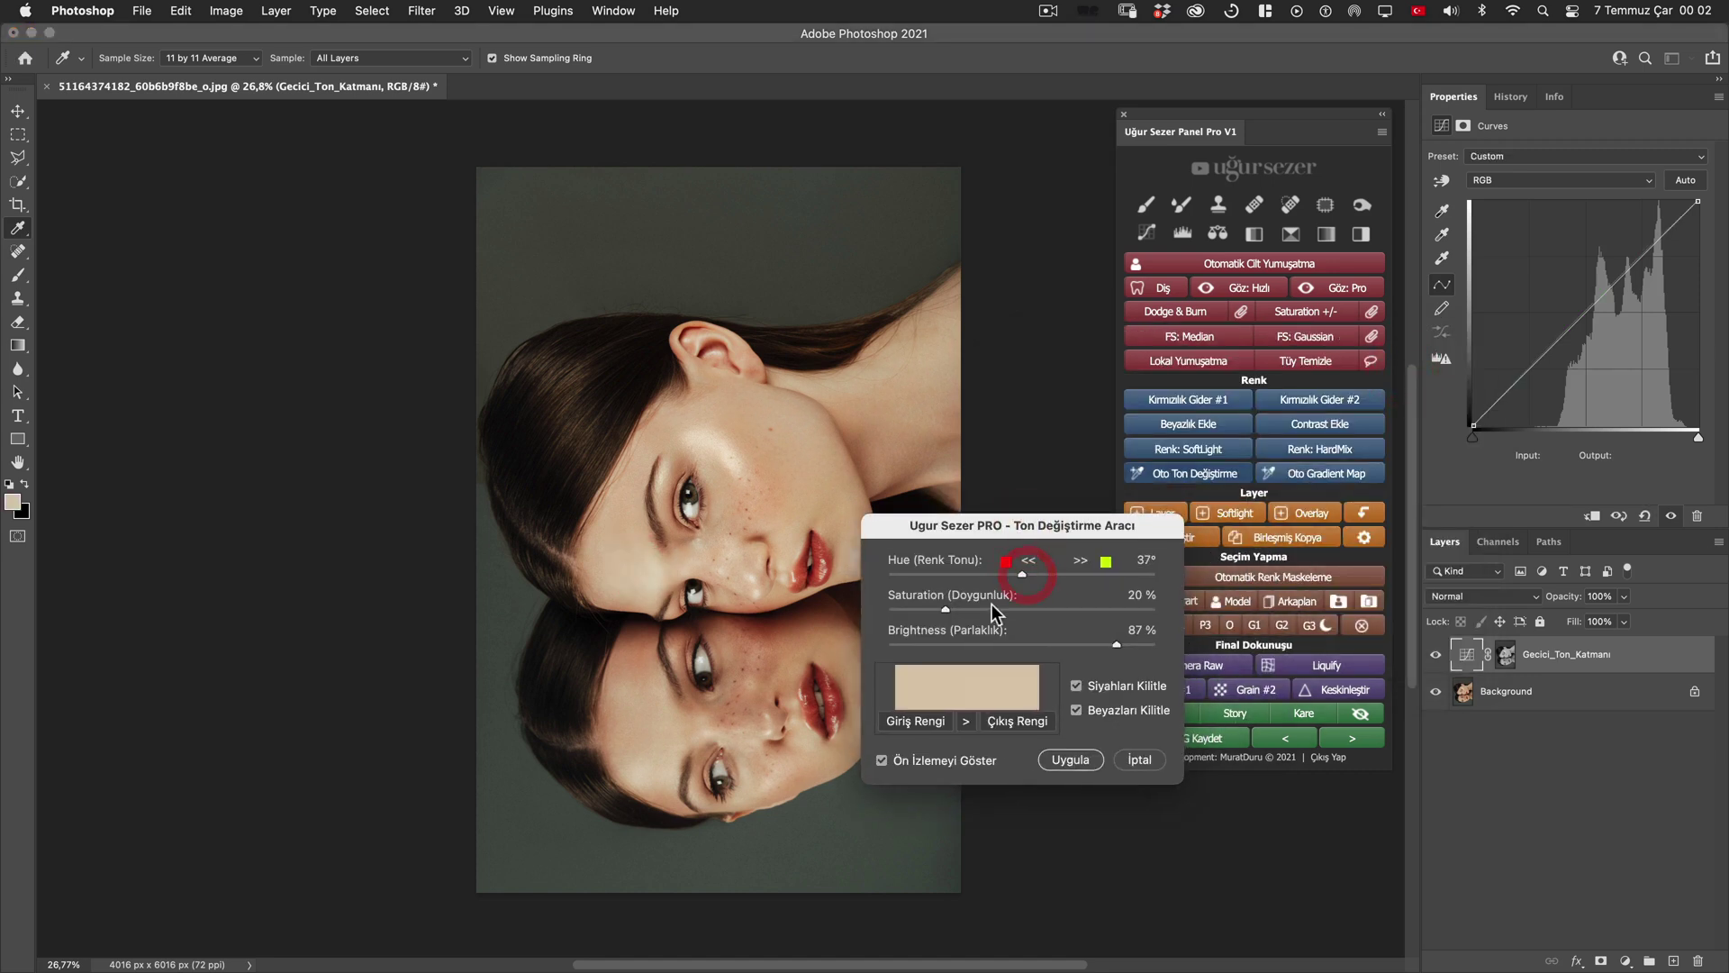
click(946, 609)
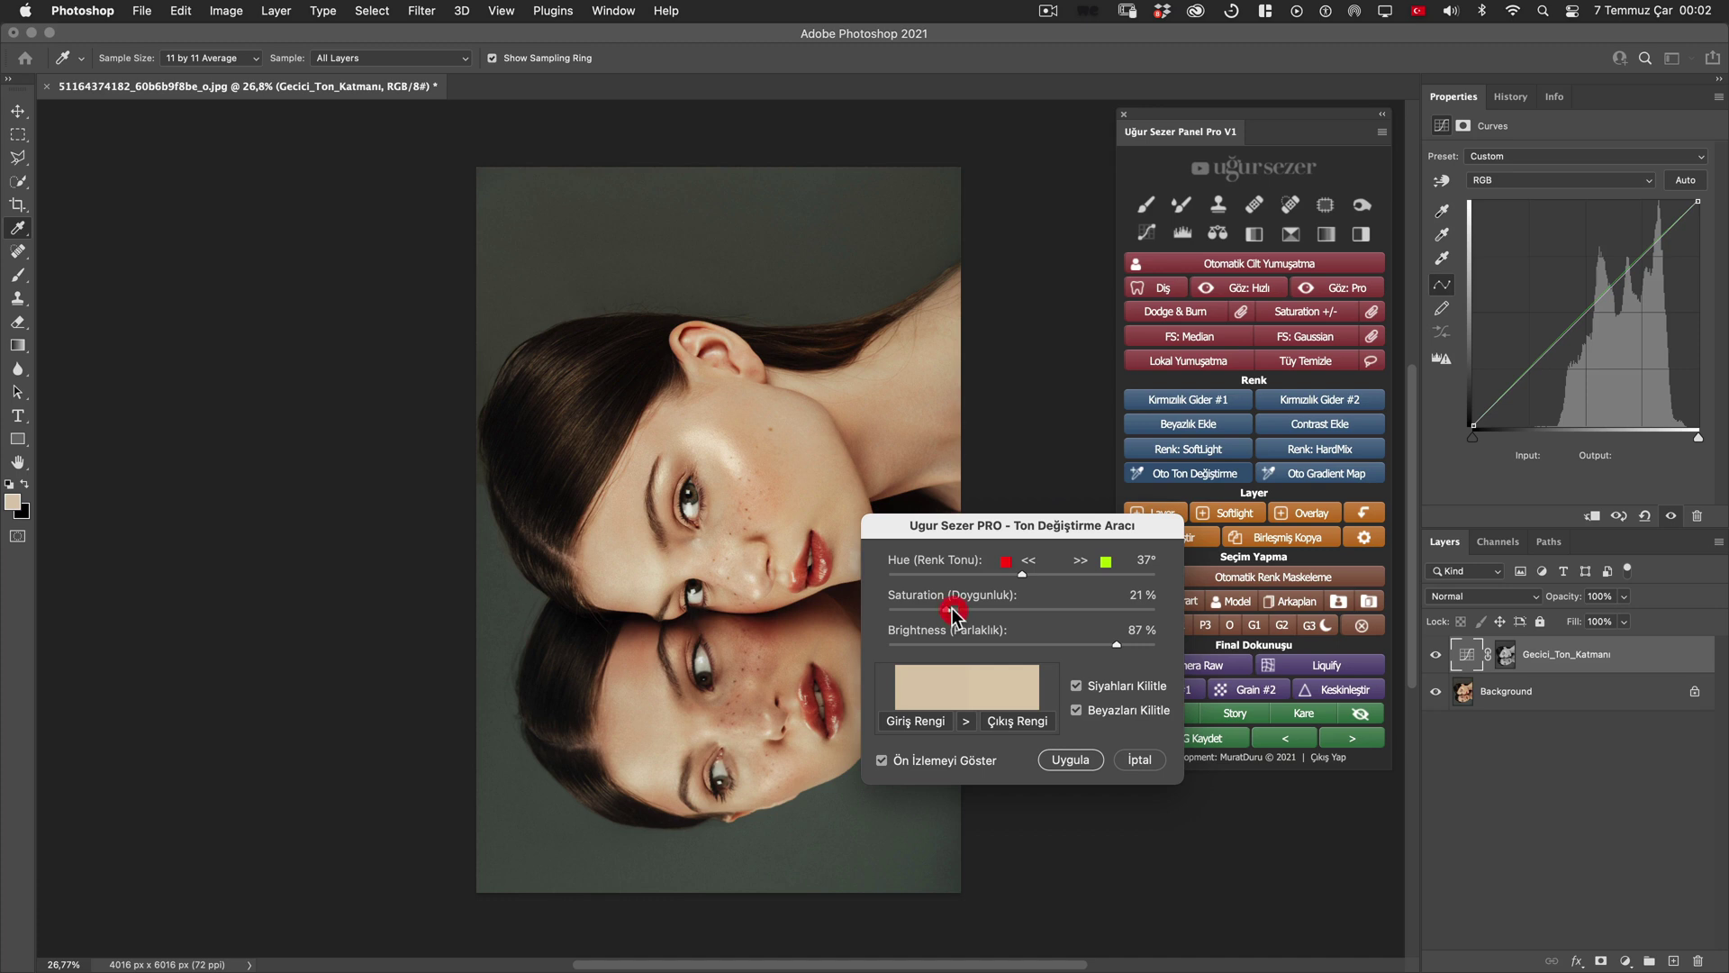
click(1025, 574)
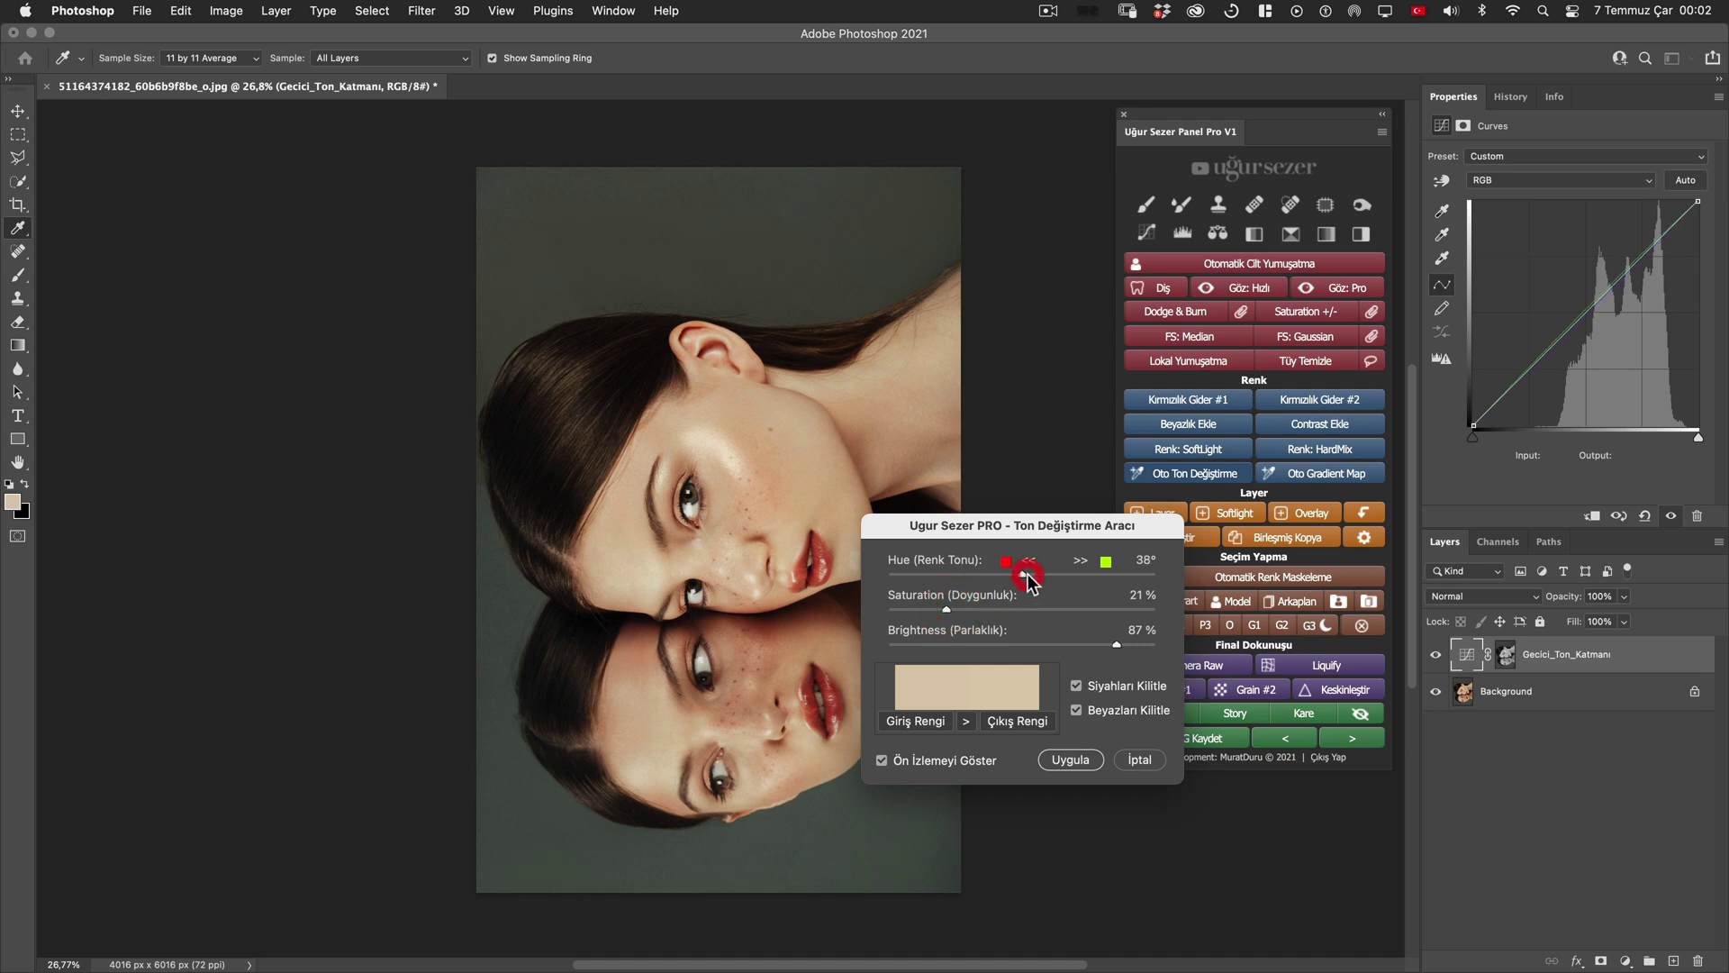
click(1069, 761)
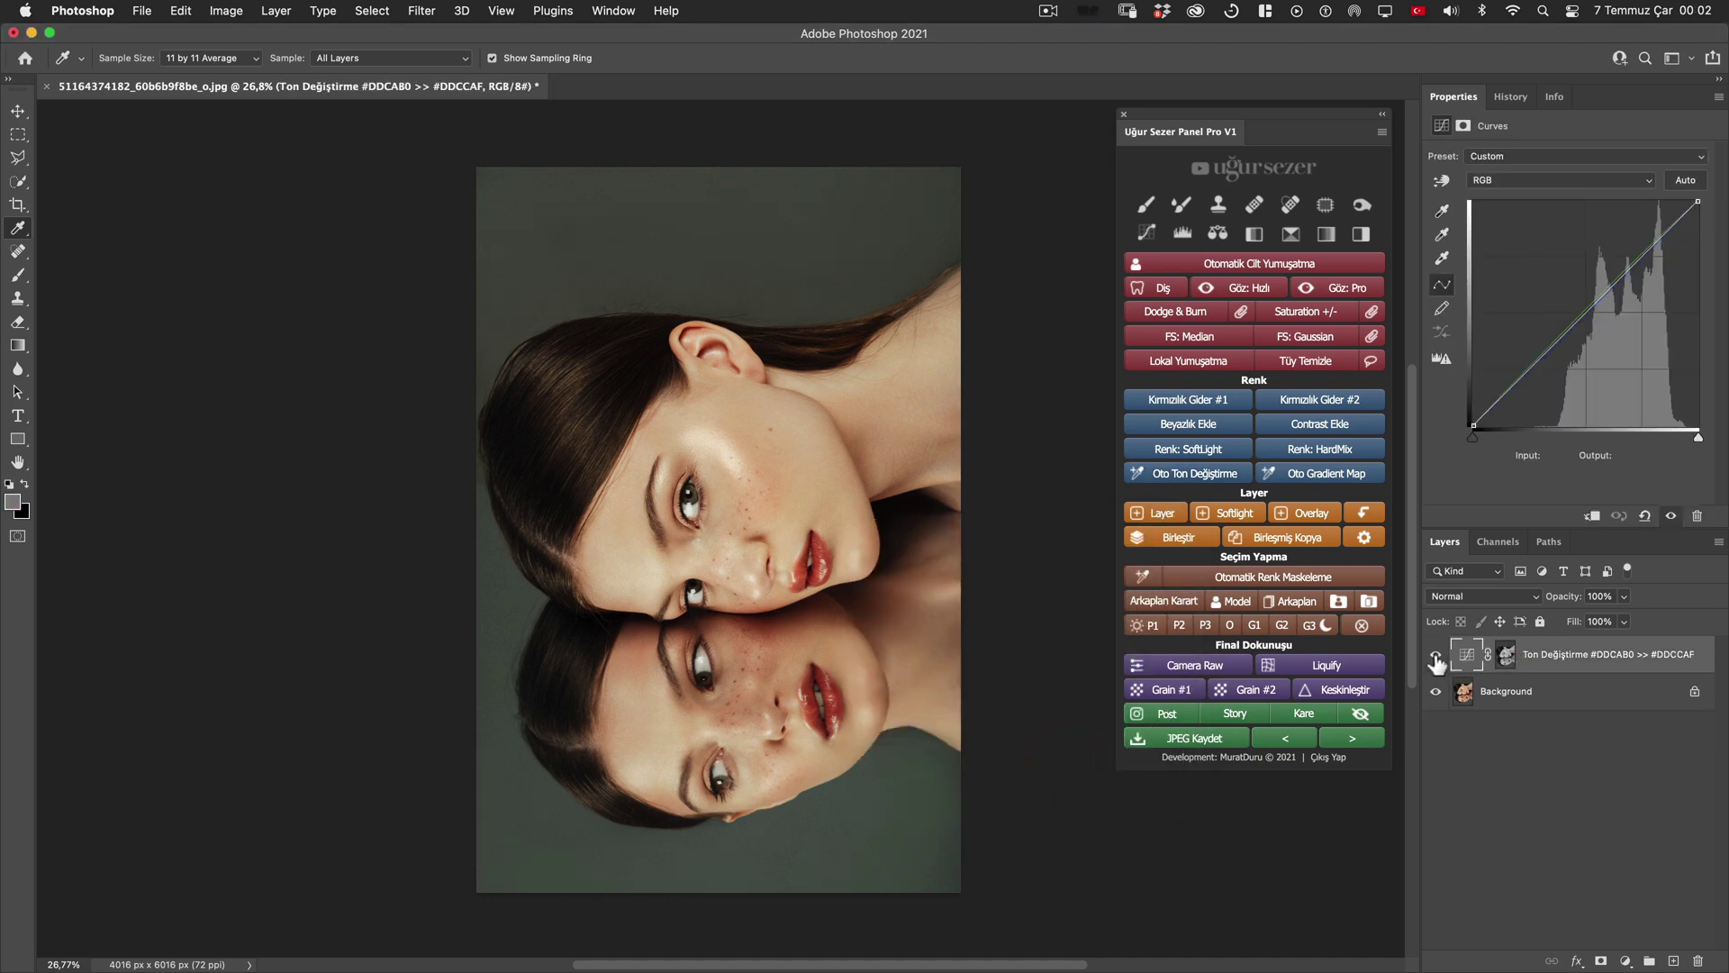
click(1435, 655)
click(1436, 655)
click(1262, 632)
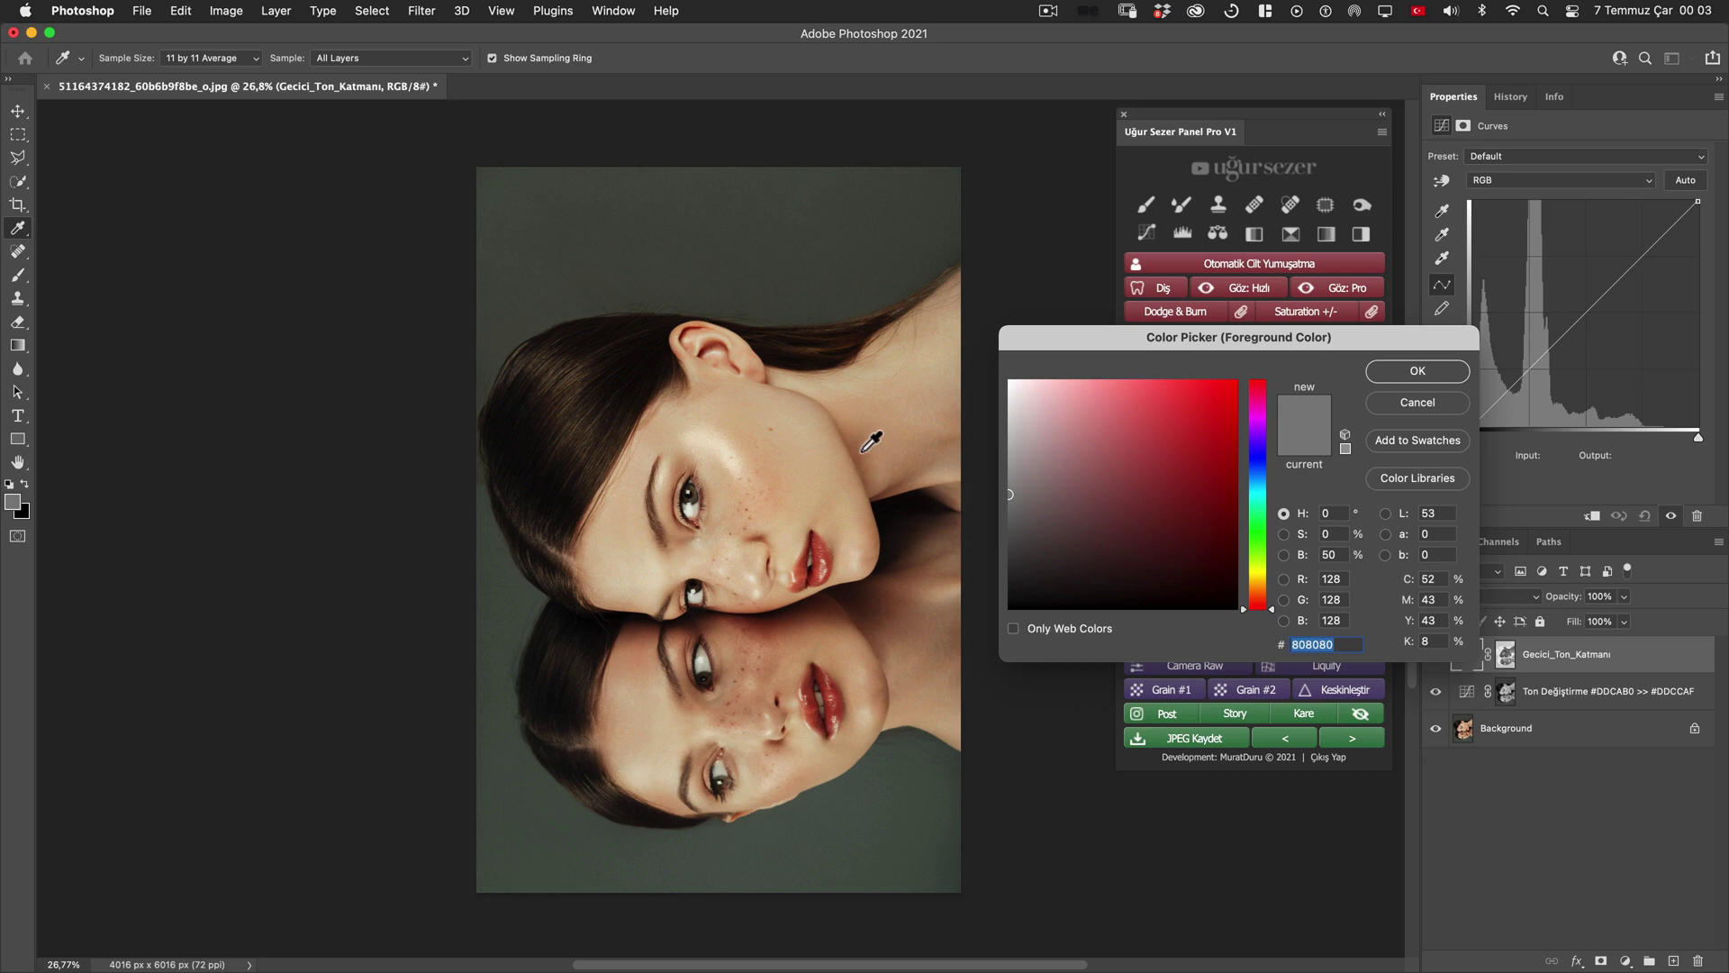
Sample the darker neck skin #9E6947, shift it to #9E6D46 as a tone-change layer, and compare.
drag(862, 452, 858, 454)
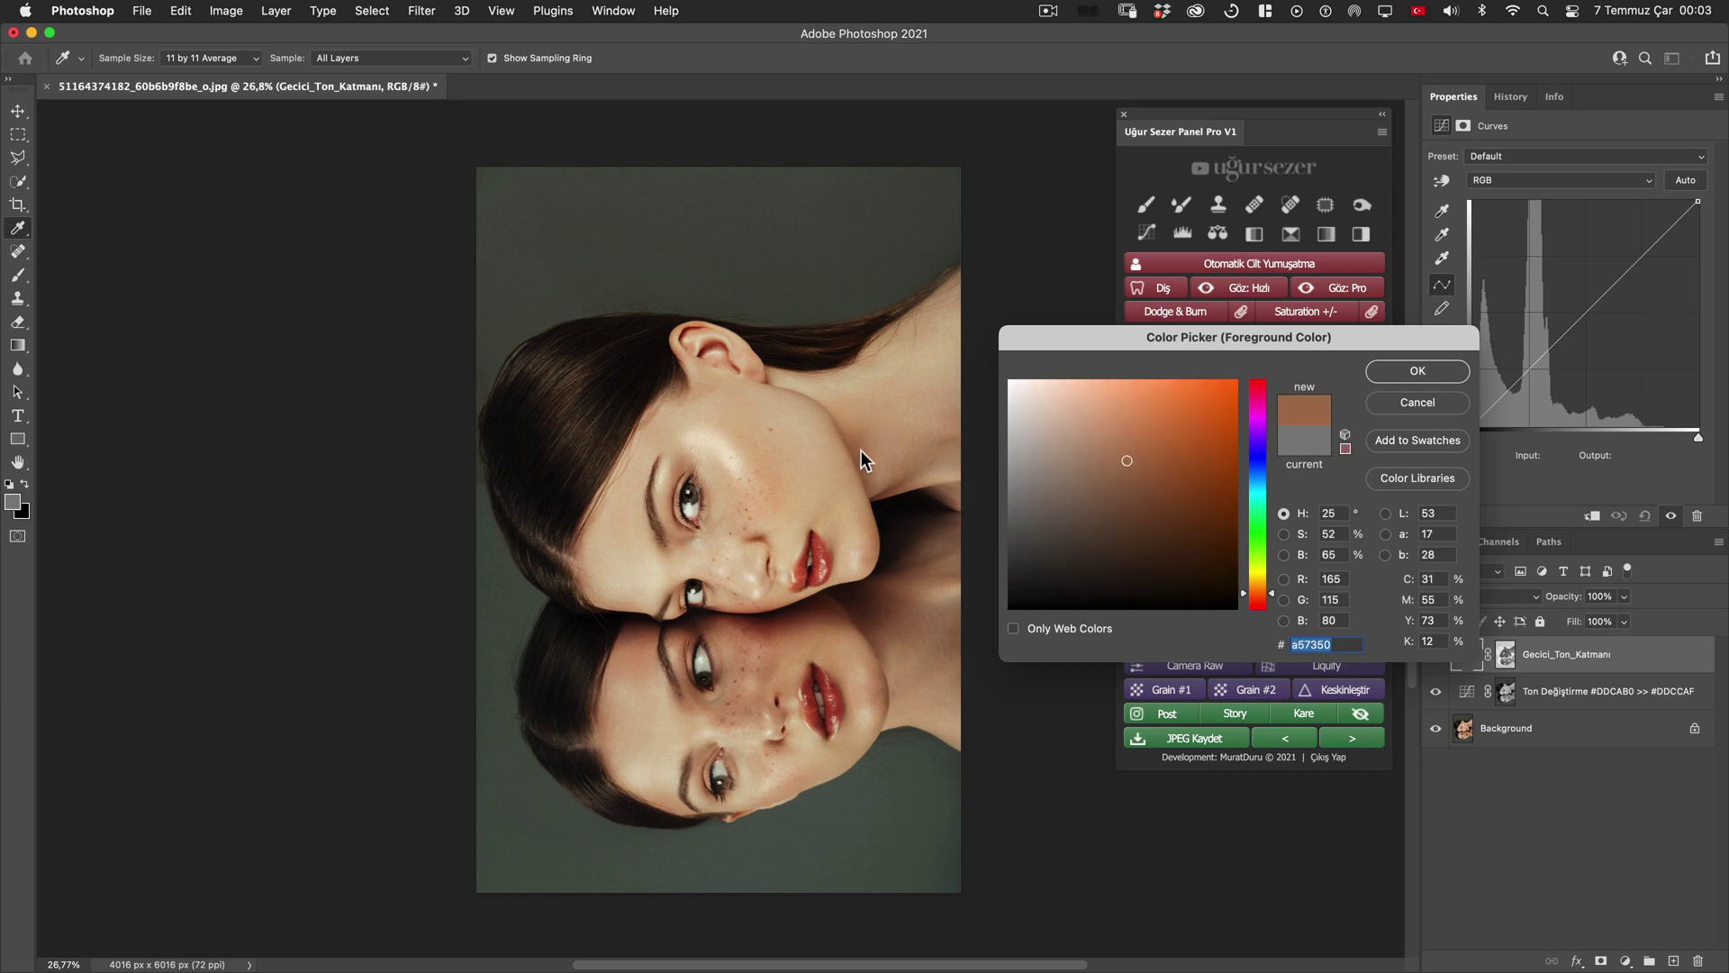
click(1373, 374)
click(1044, 560)
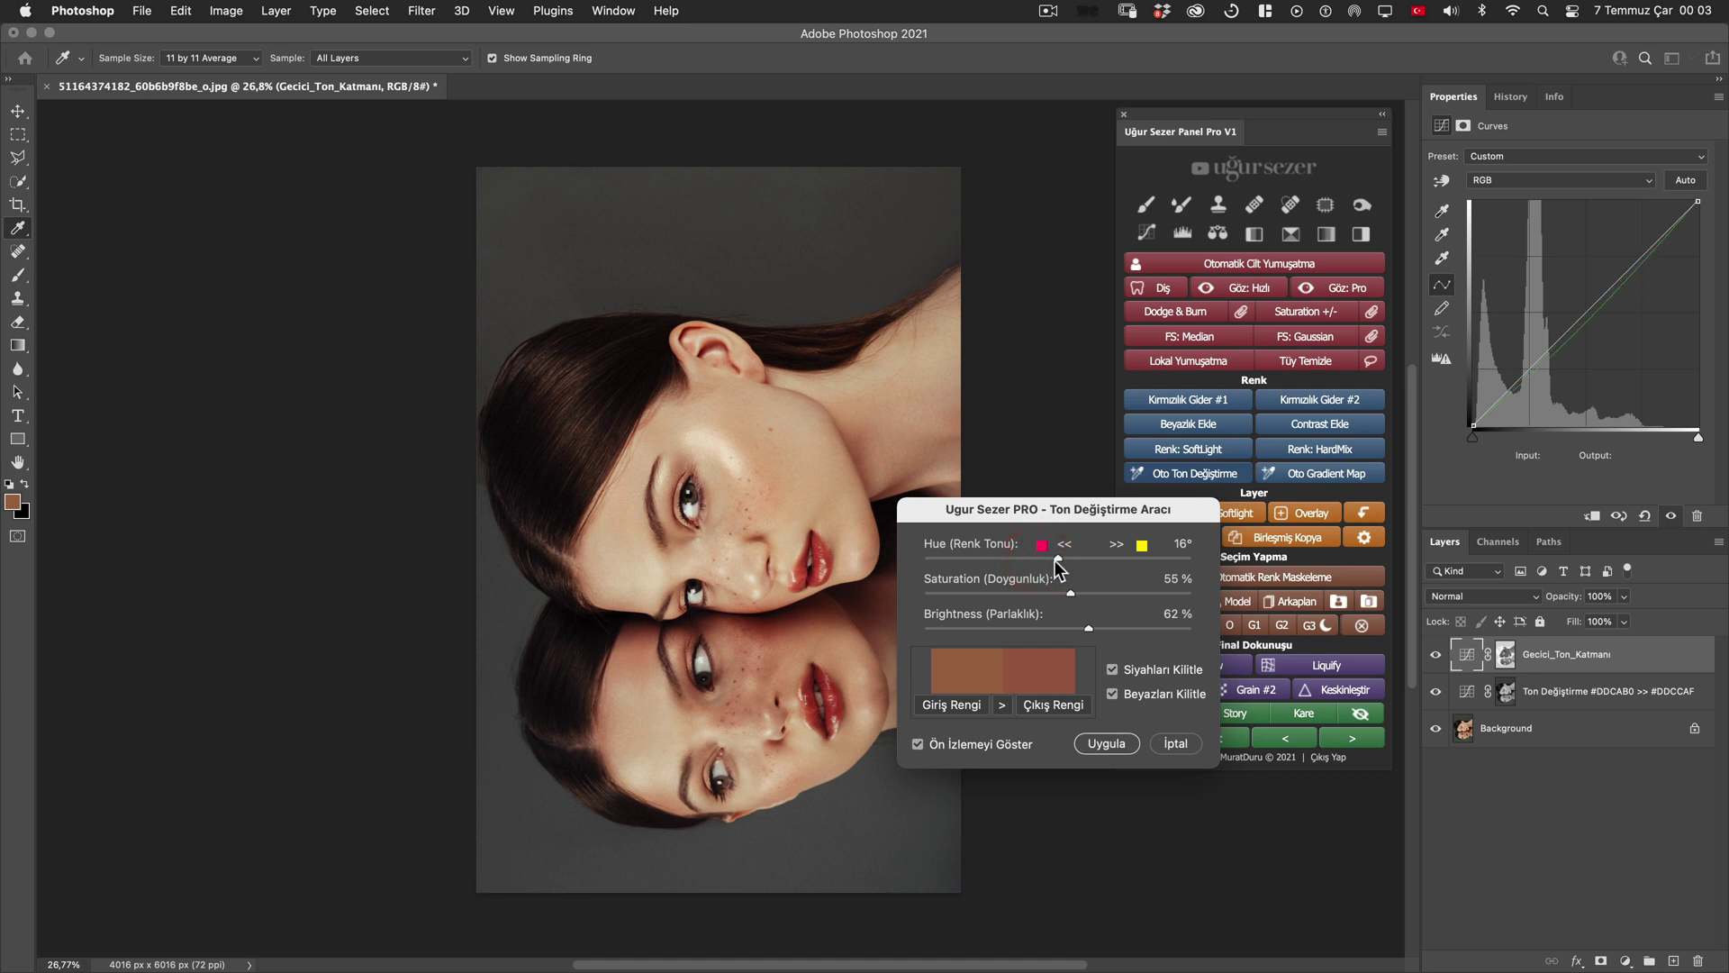
drag(1054, 556, 1079, 593)
drag(1078, 592, 1075, 593)
click(1115, 744)
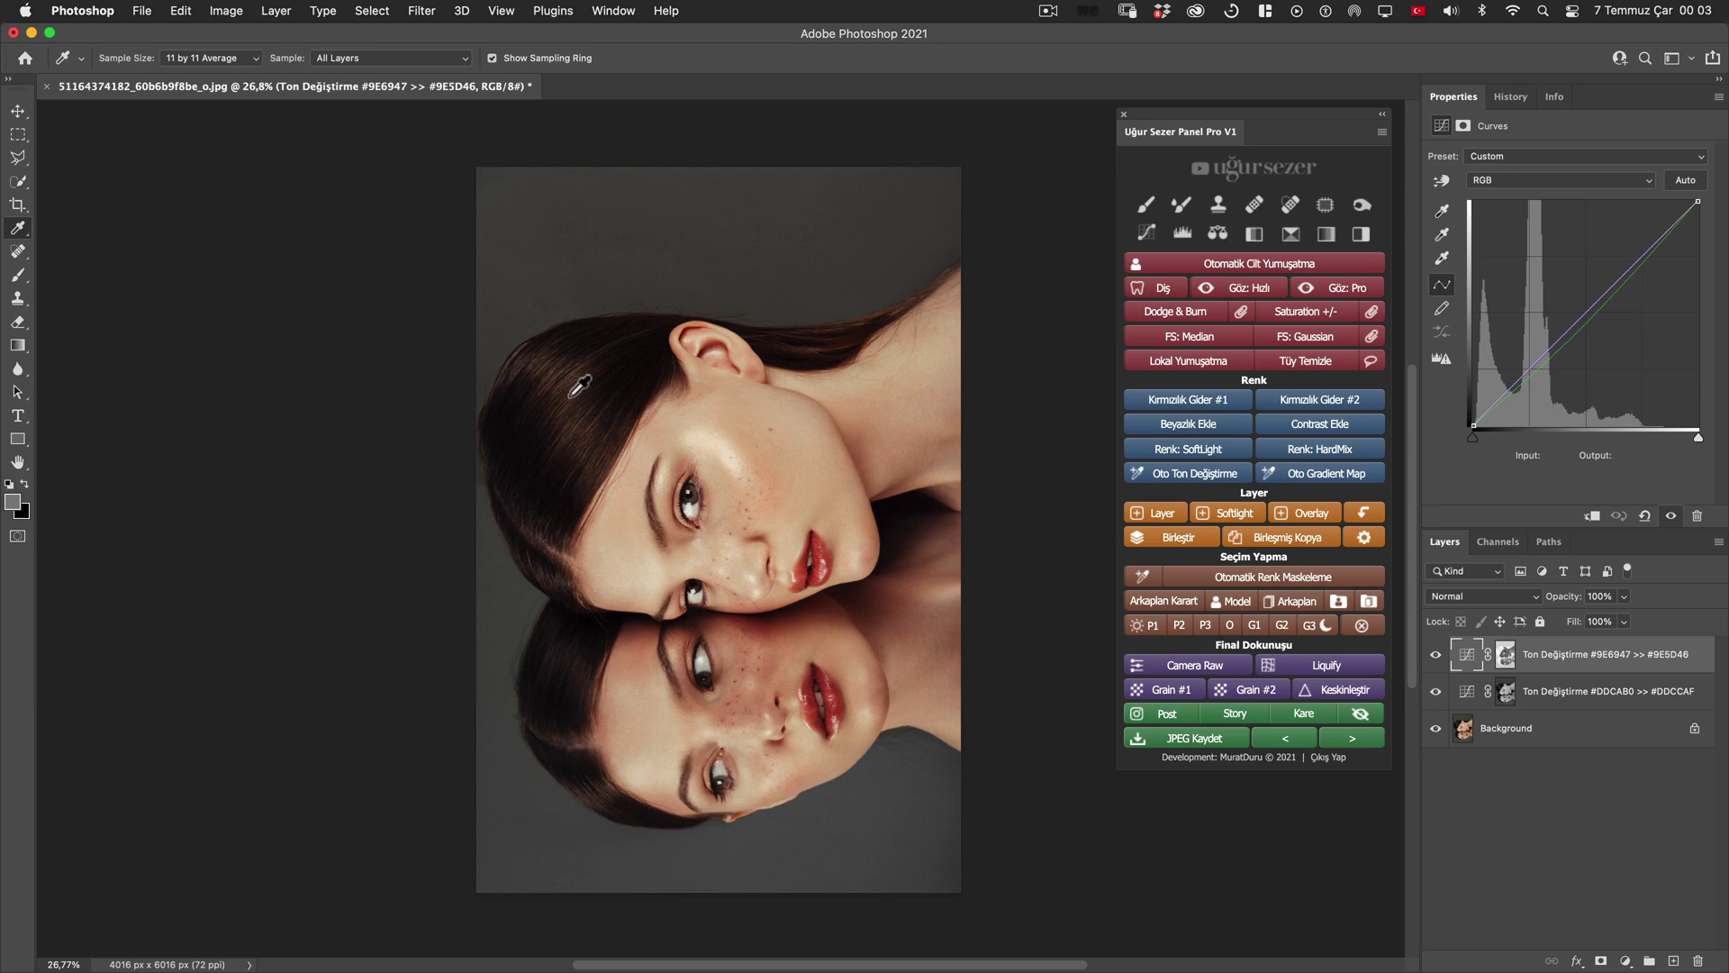
scroll(577, 396, up, 3)
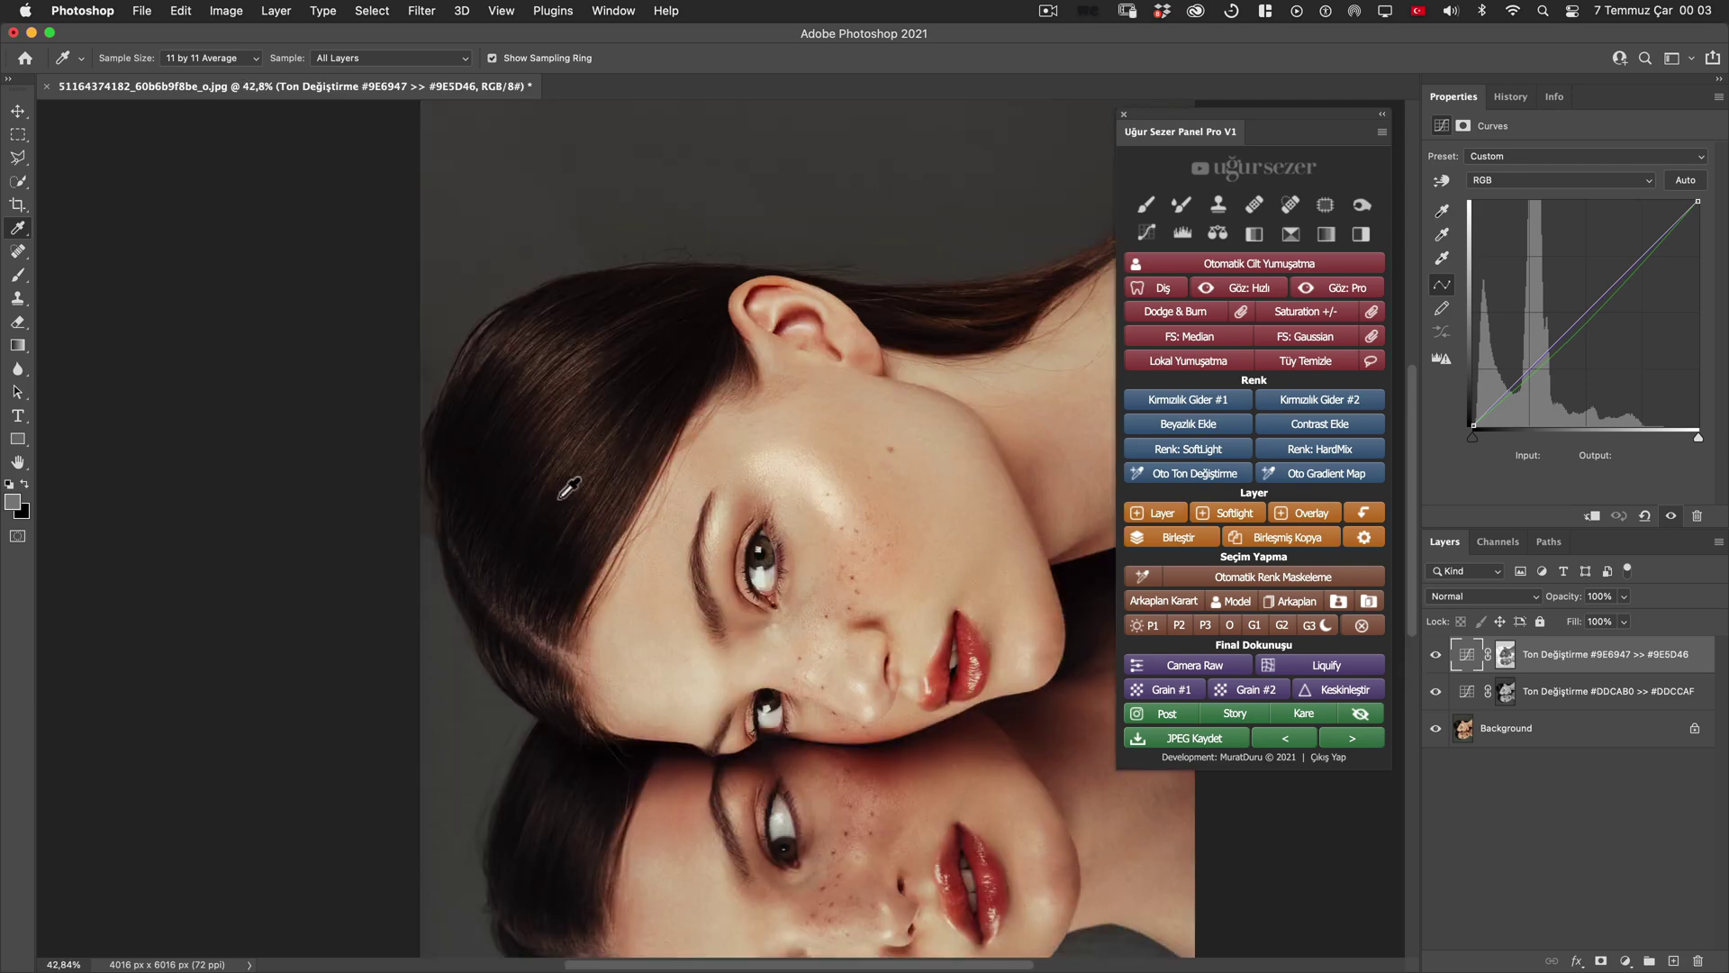
click(1436, 655)
scroll(785, 463, down, 3)
scroll(874, 480, right, 2)
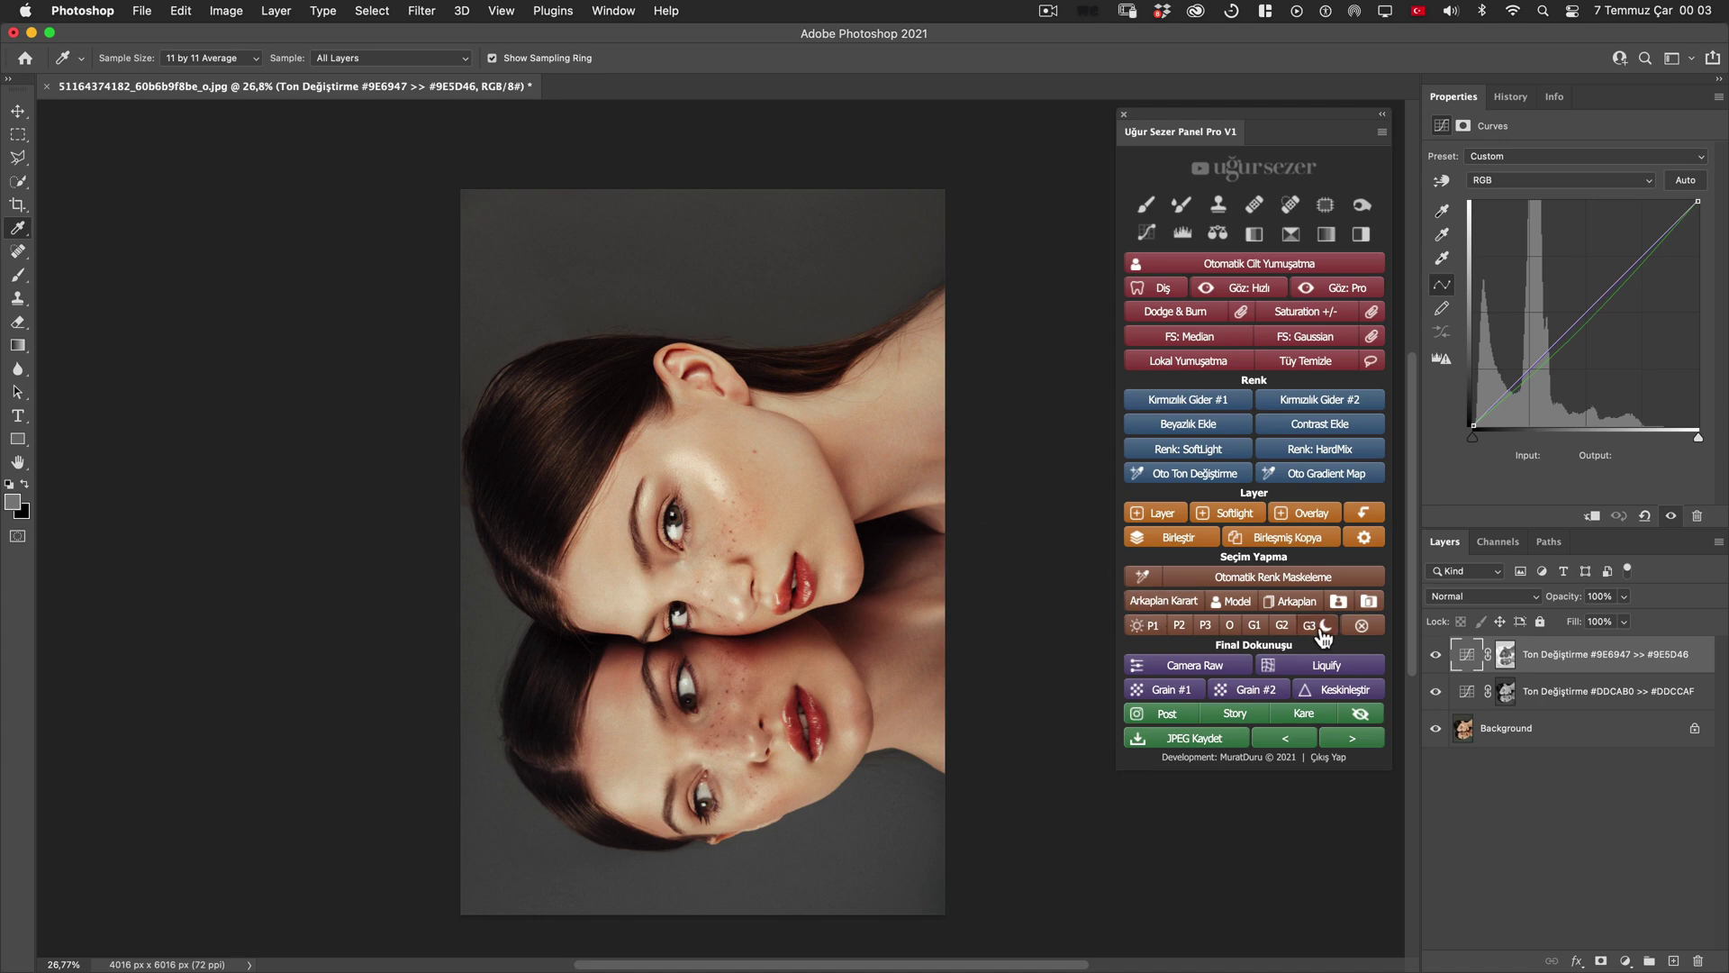
Select the hair, sample its dark brown #281B16, and desaturate it to #28201D.
click(1323, 627)
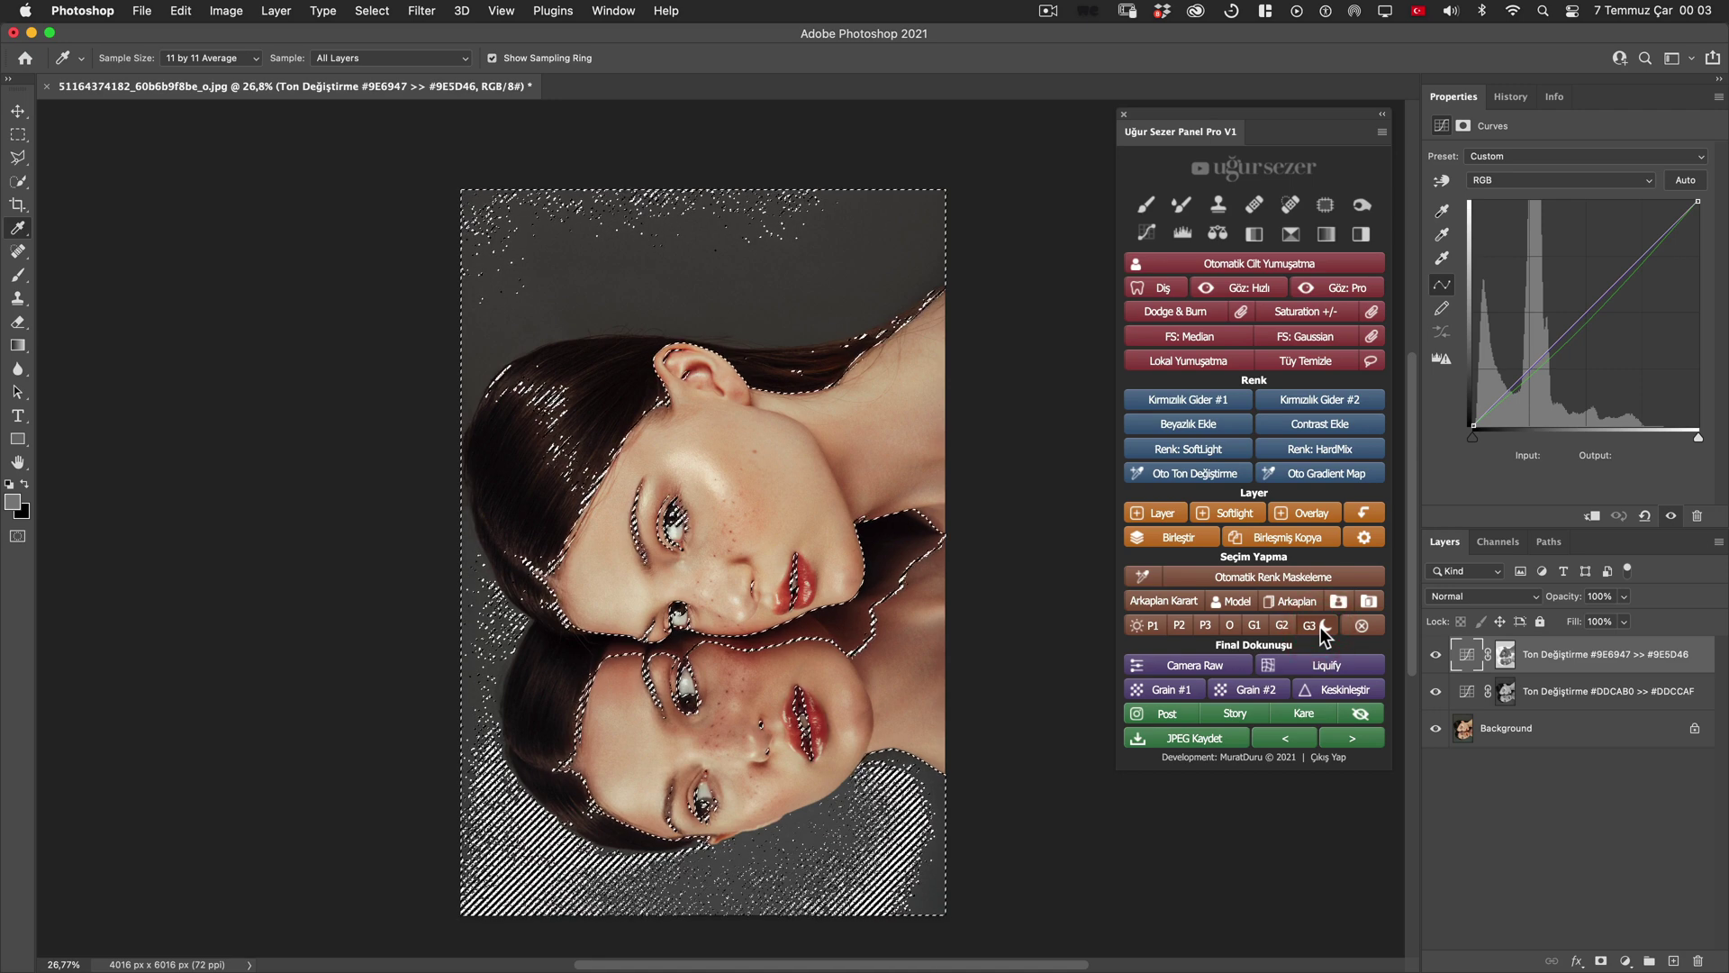
click(1194, 475)
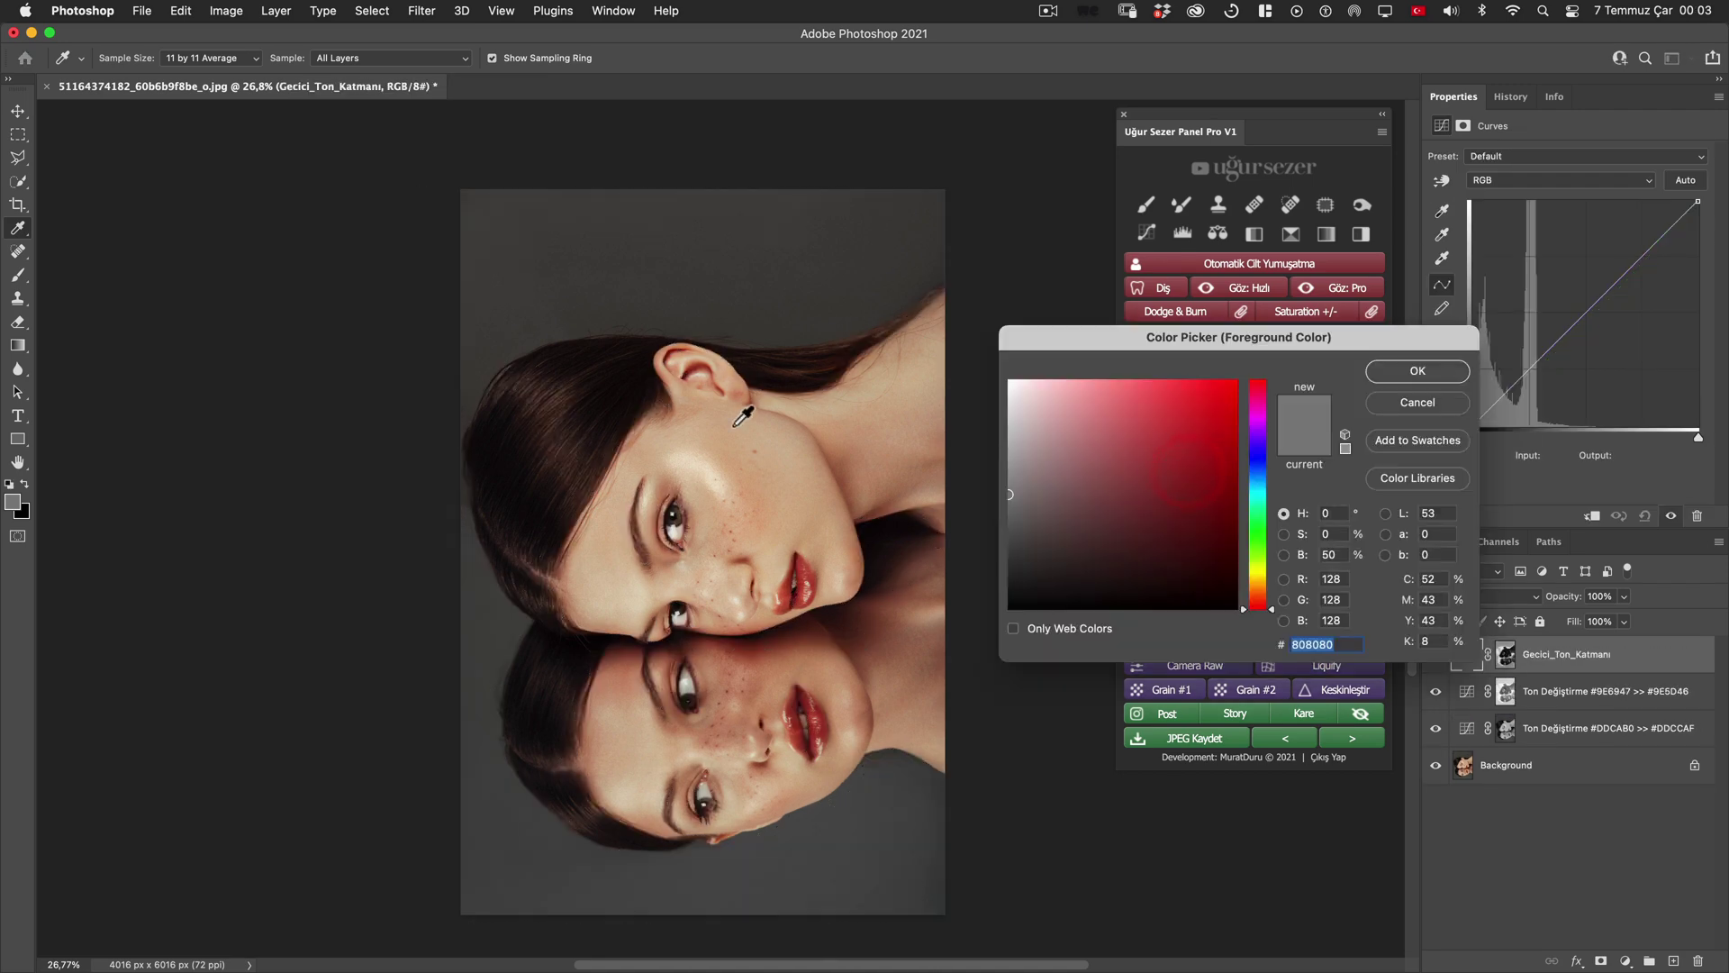
click(569, 400)
drag(569, 400, 573, 402)
click(1420, 369)
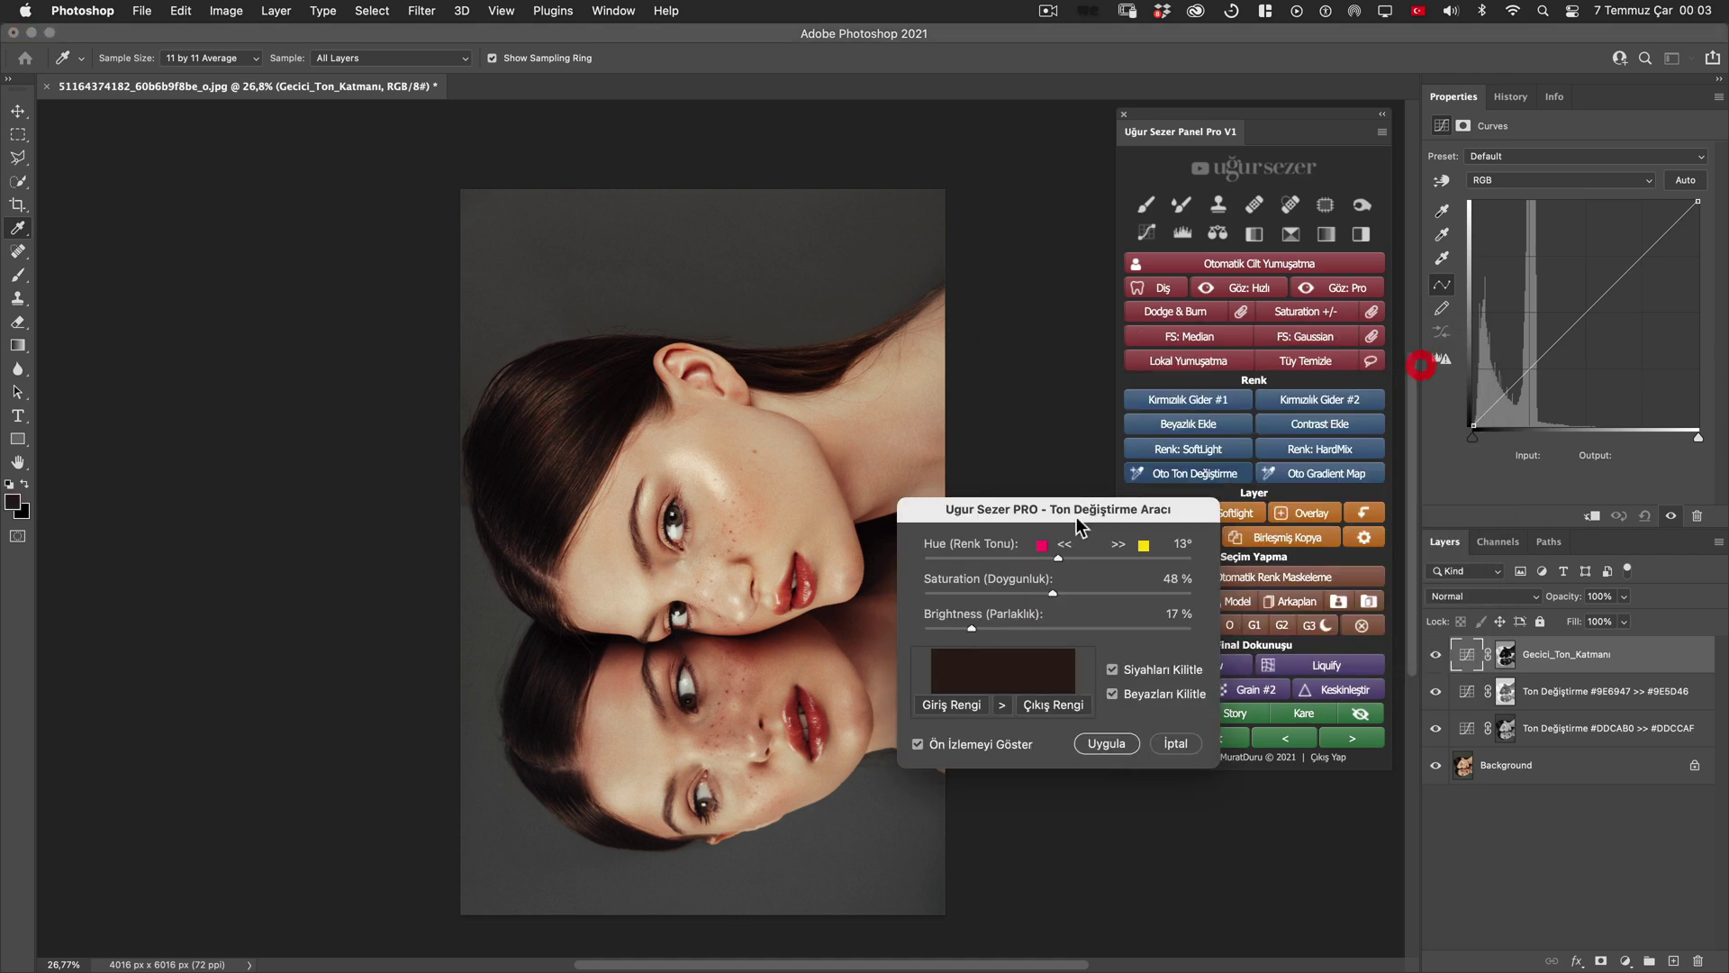
drag(1041, 593, 1029, 594)
click(1106, 743)
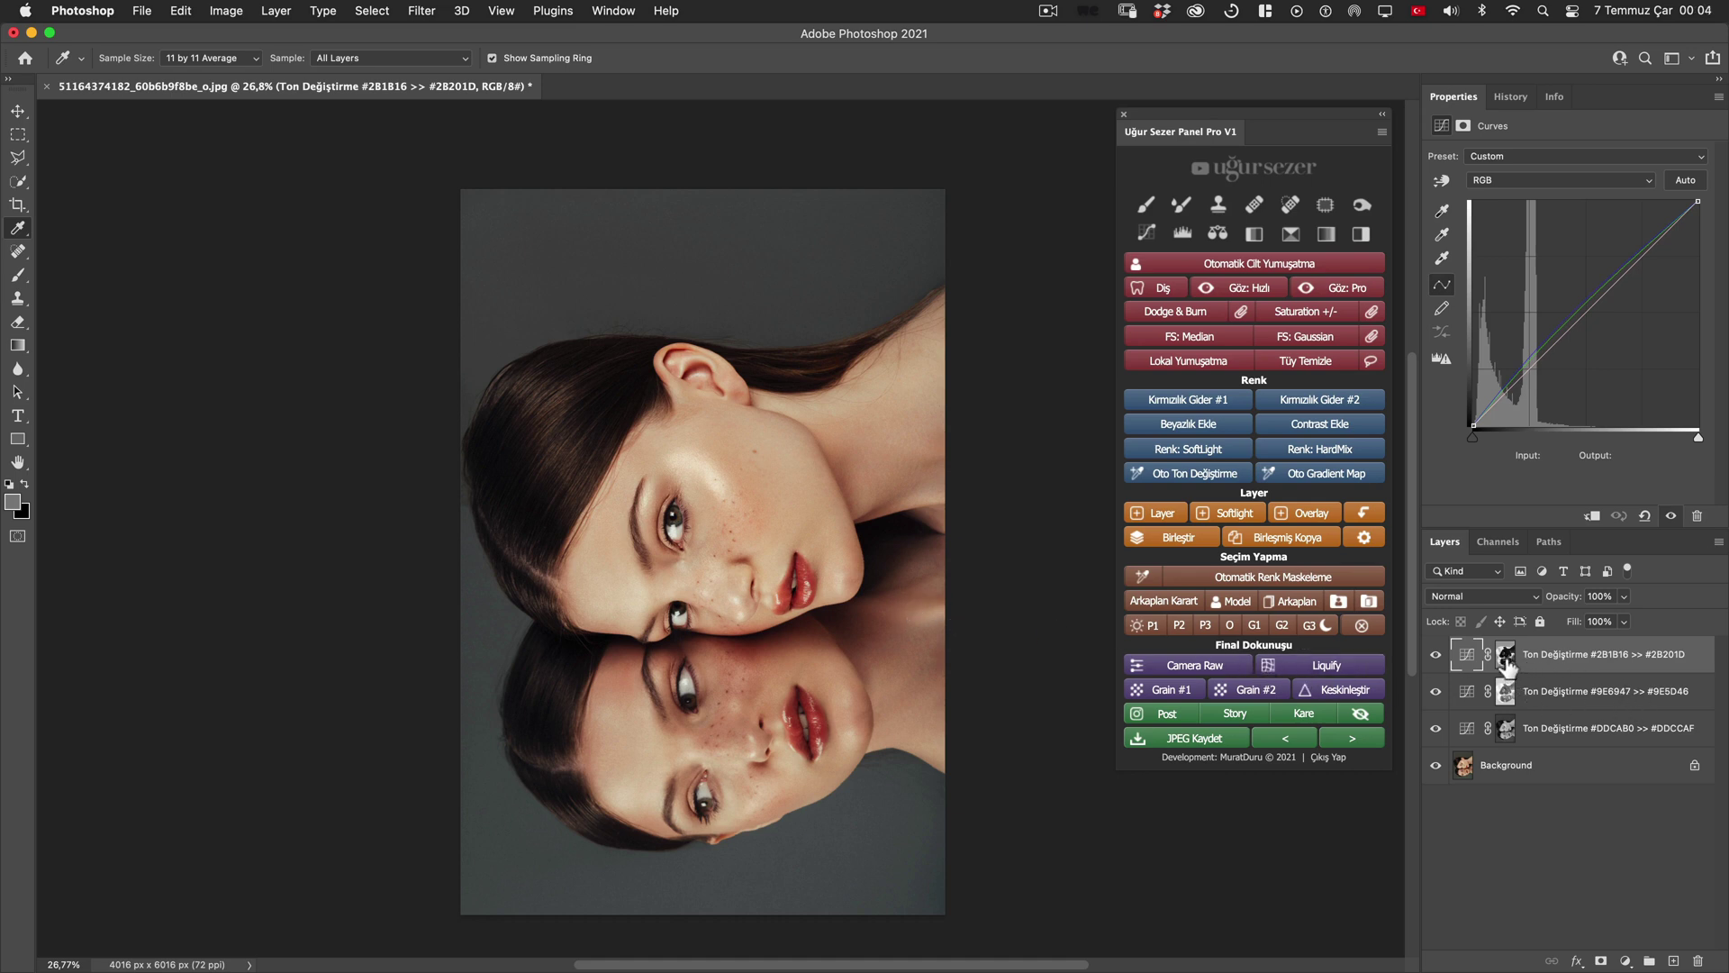
alt+click(1507, 660)
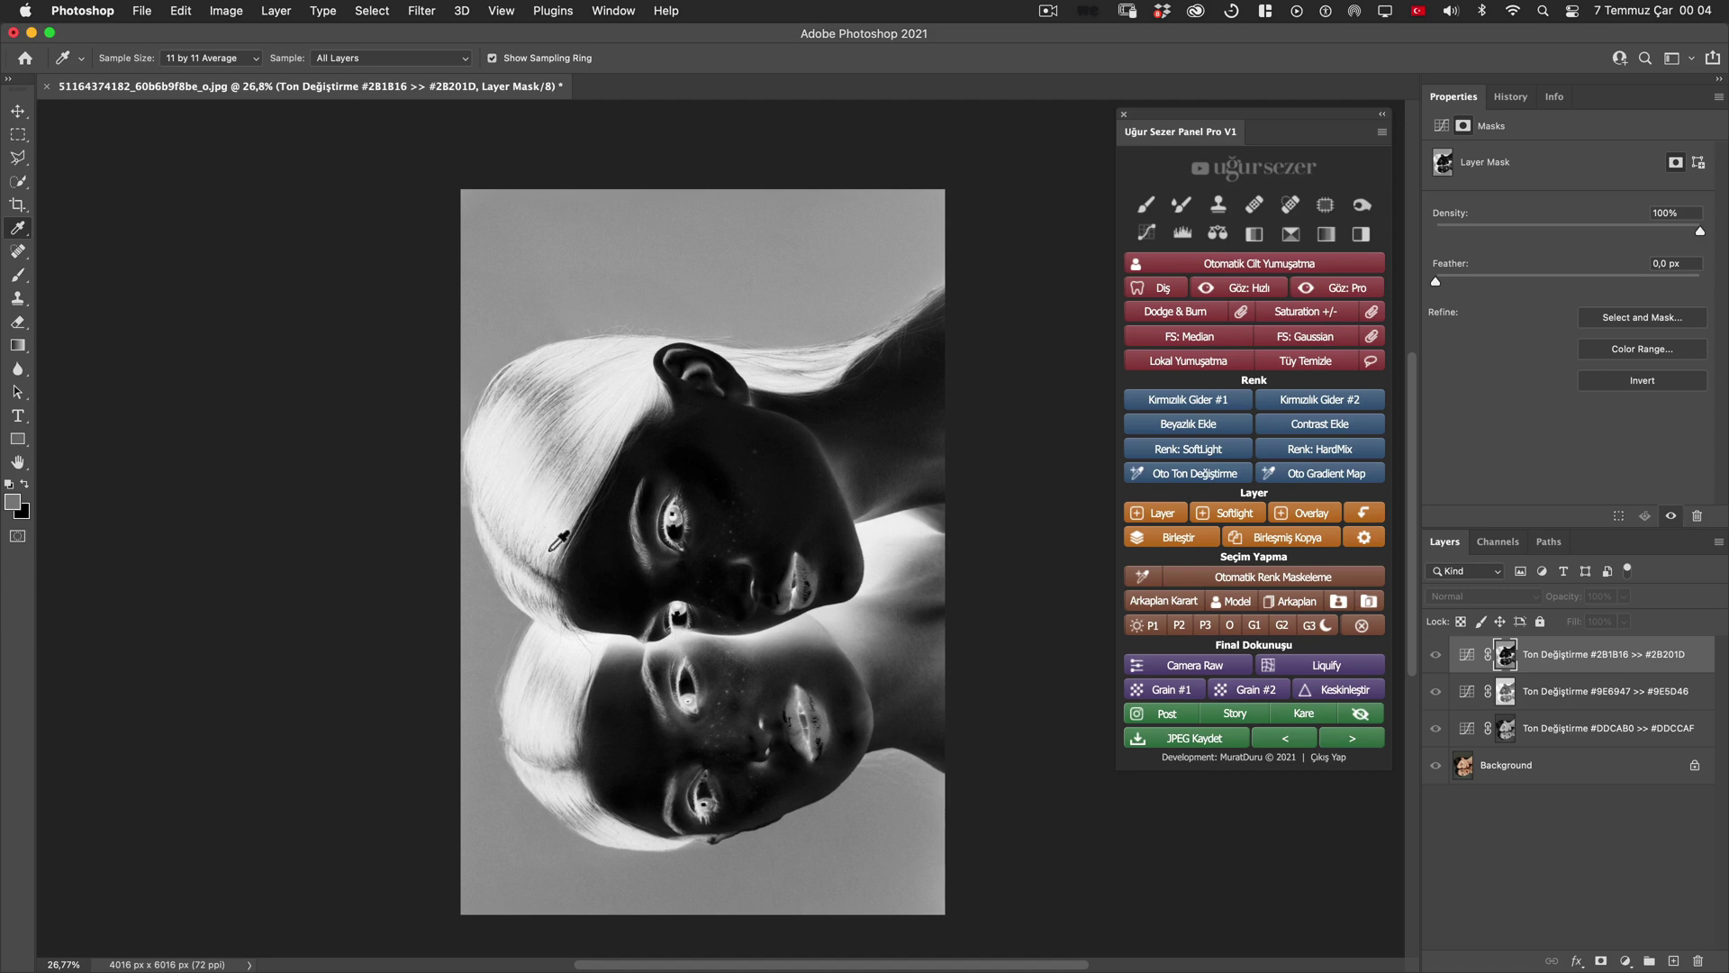
click(1467, 654)
click(1436, 655)
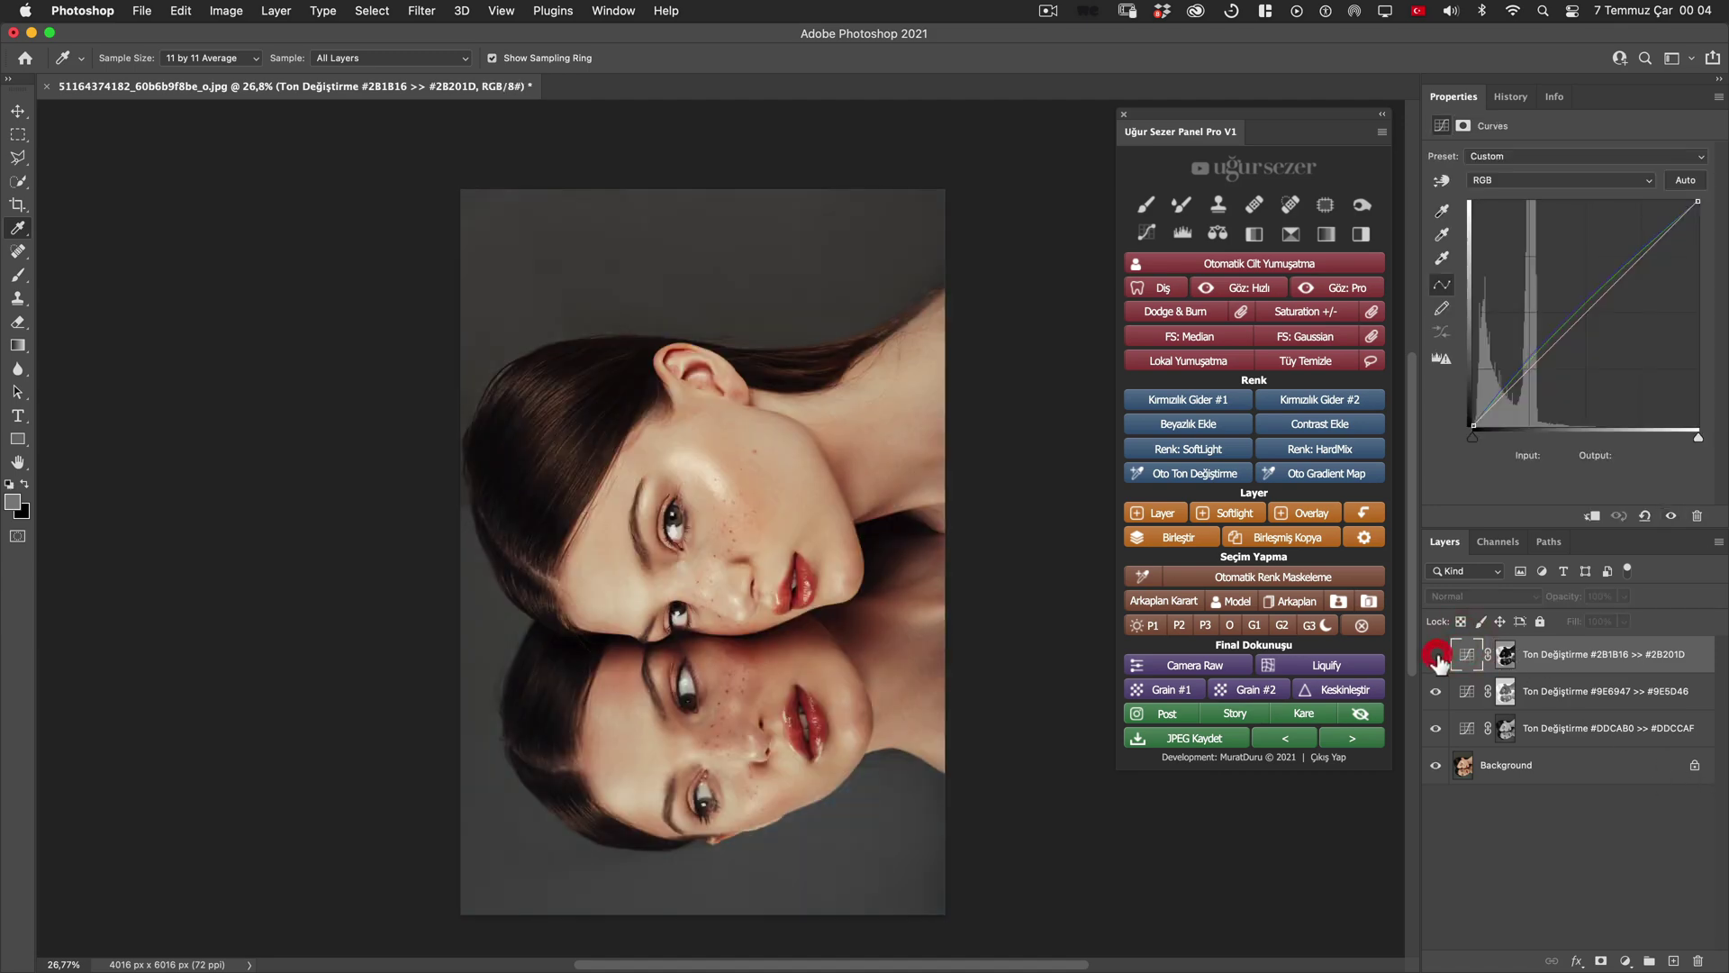
scroll(523, 367, up, 5)
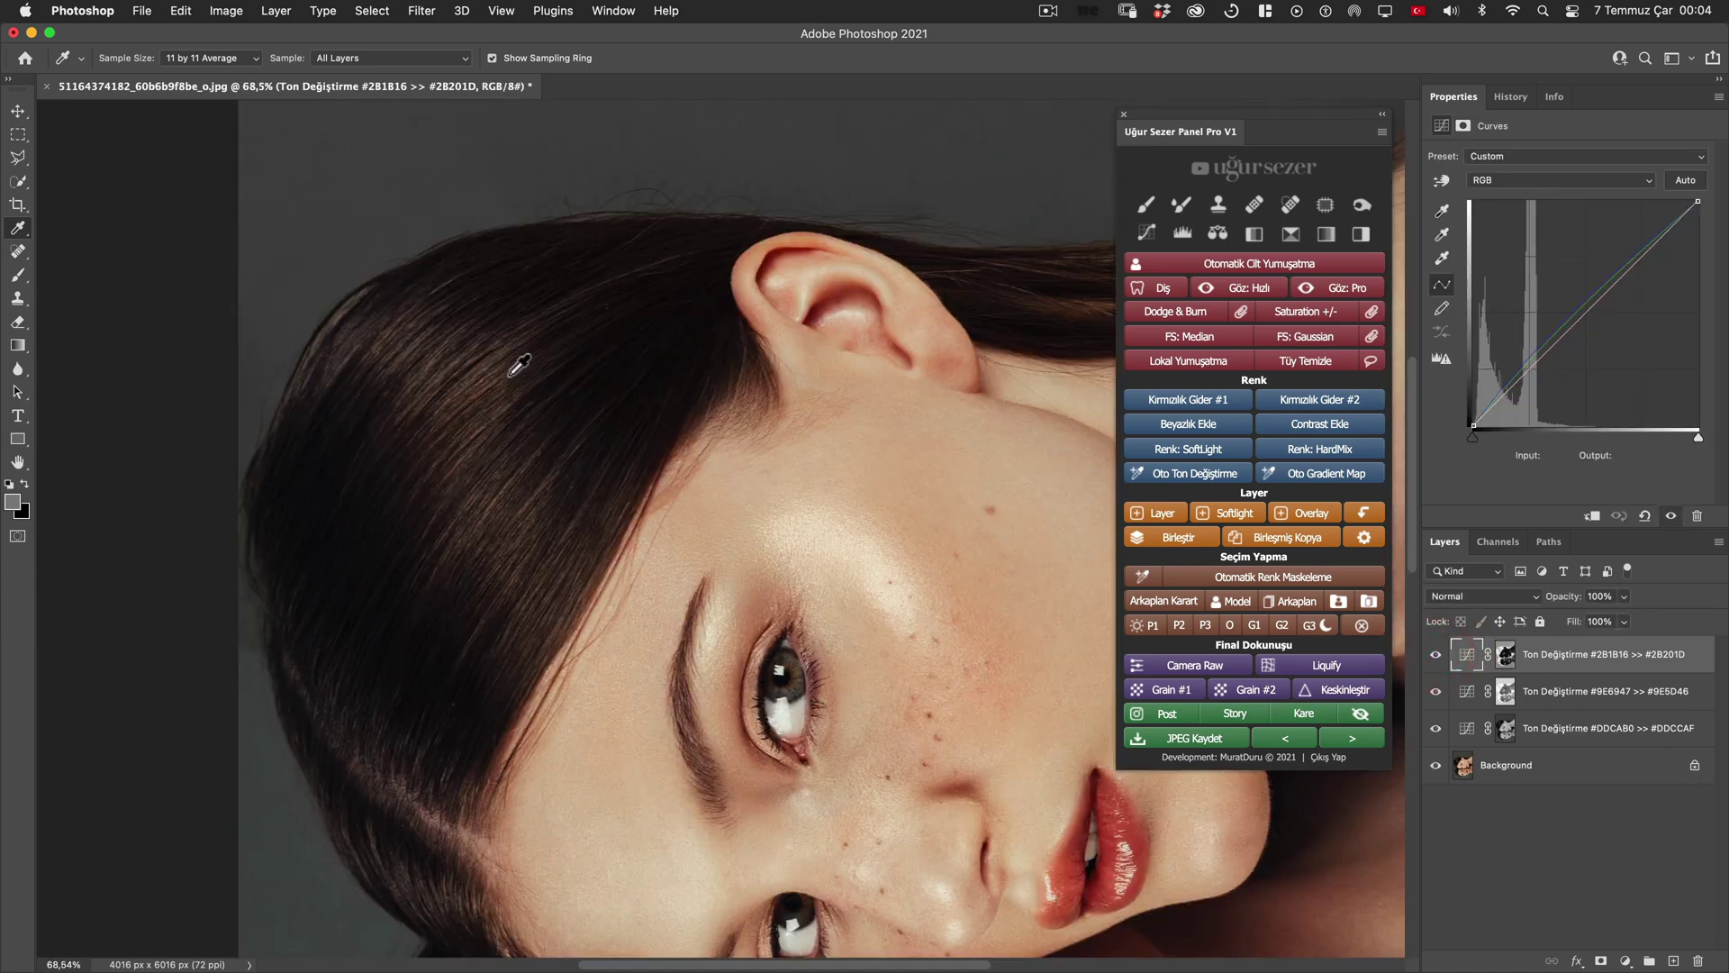
click(1436, 656)
click(1436, 656)
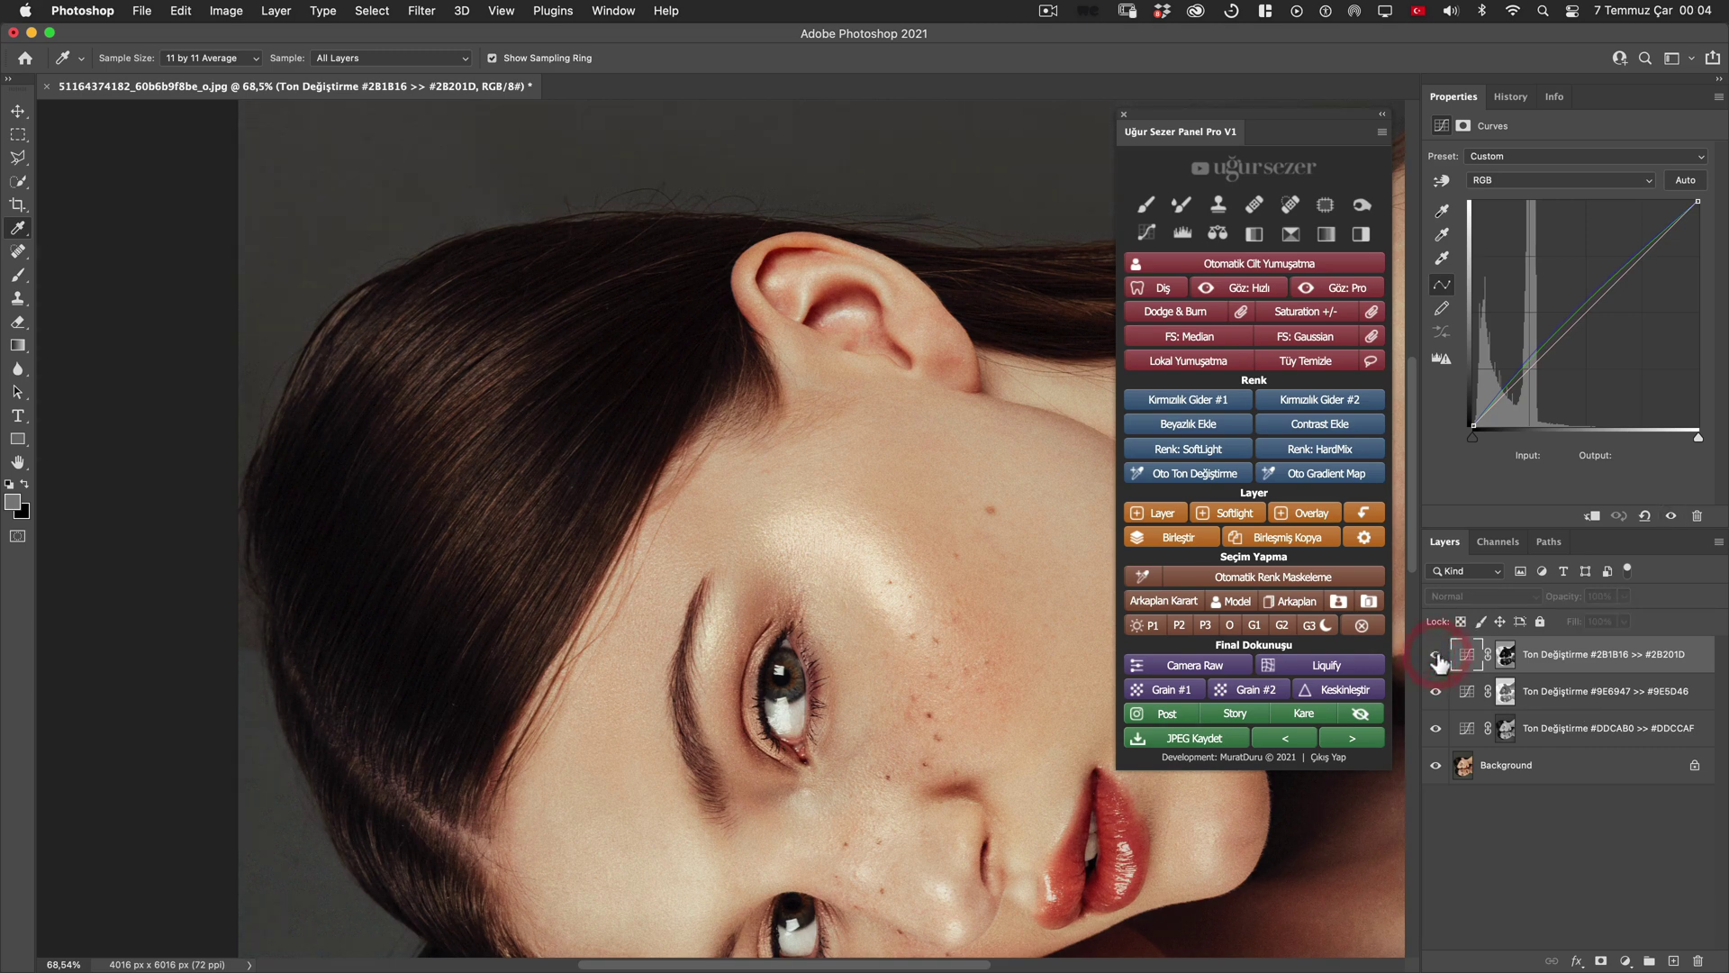
click(1437, 656)
click(1437, 656)
scroll(827, 554, down, 5)
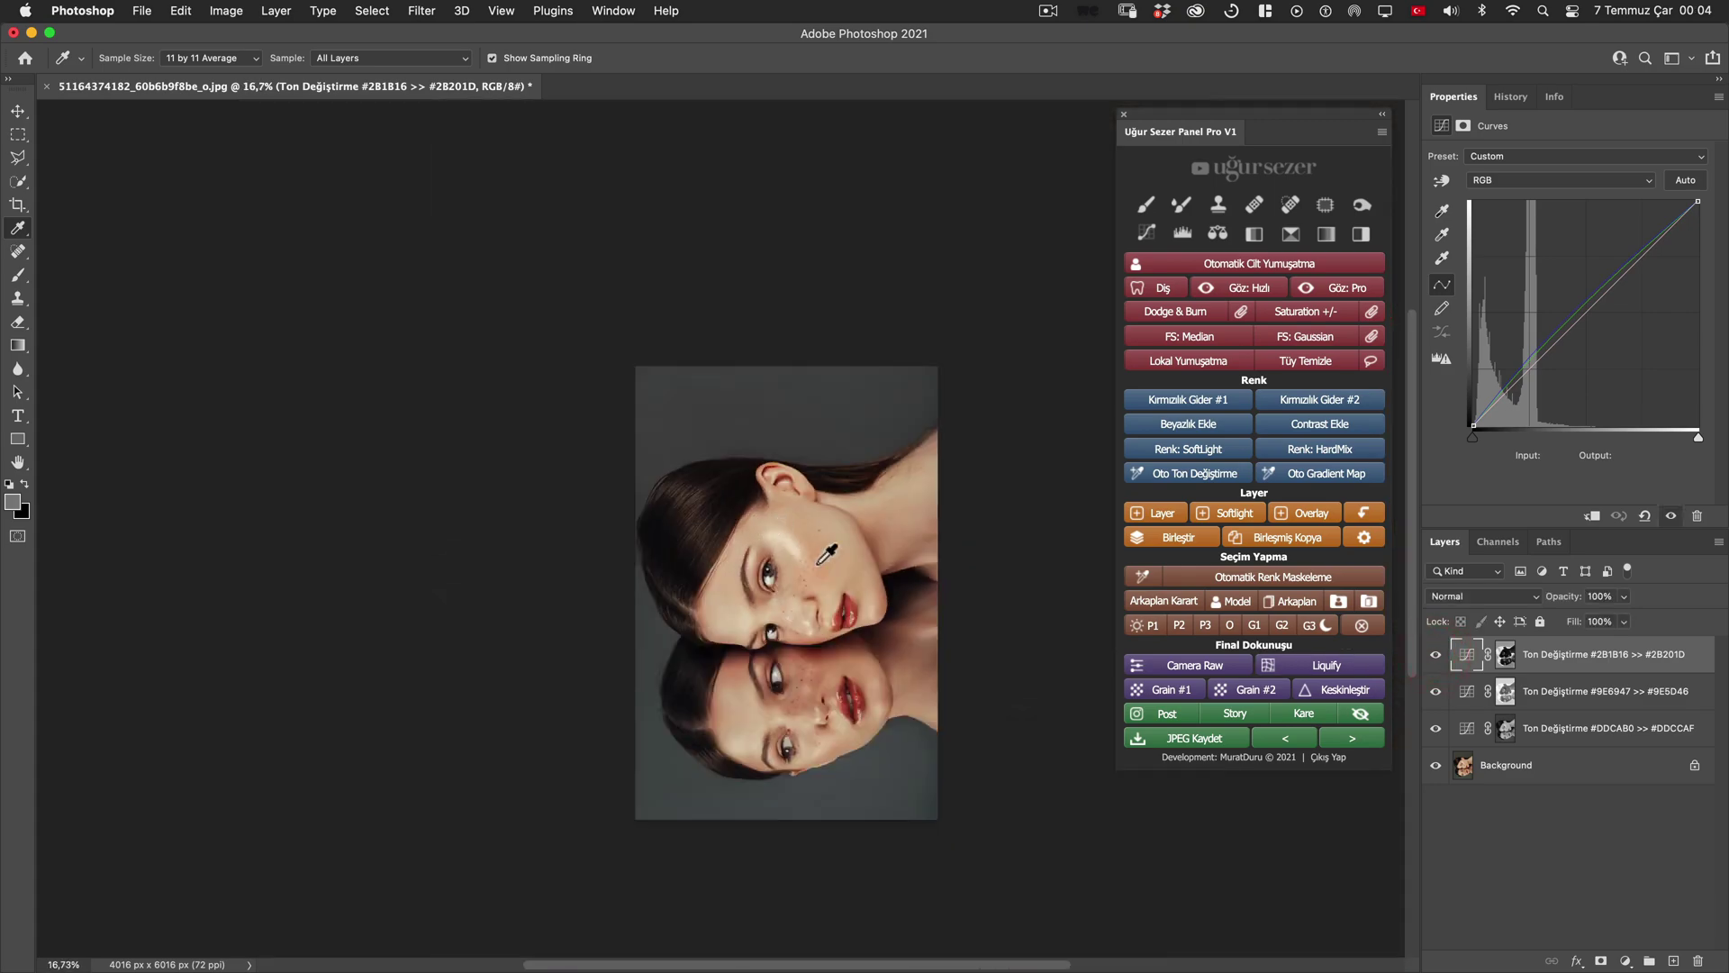
scroll(827, 554, up, 2)
key(space)
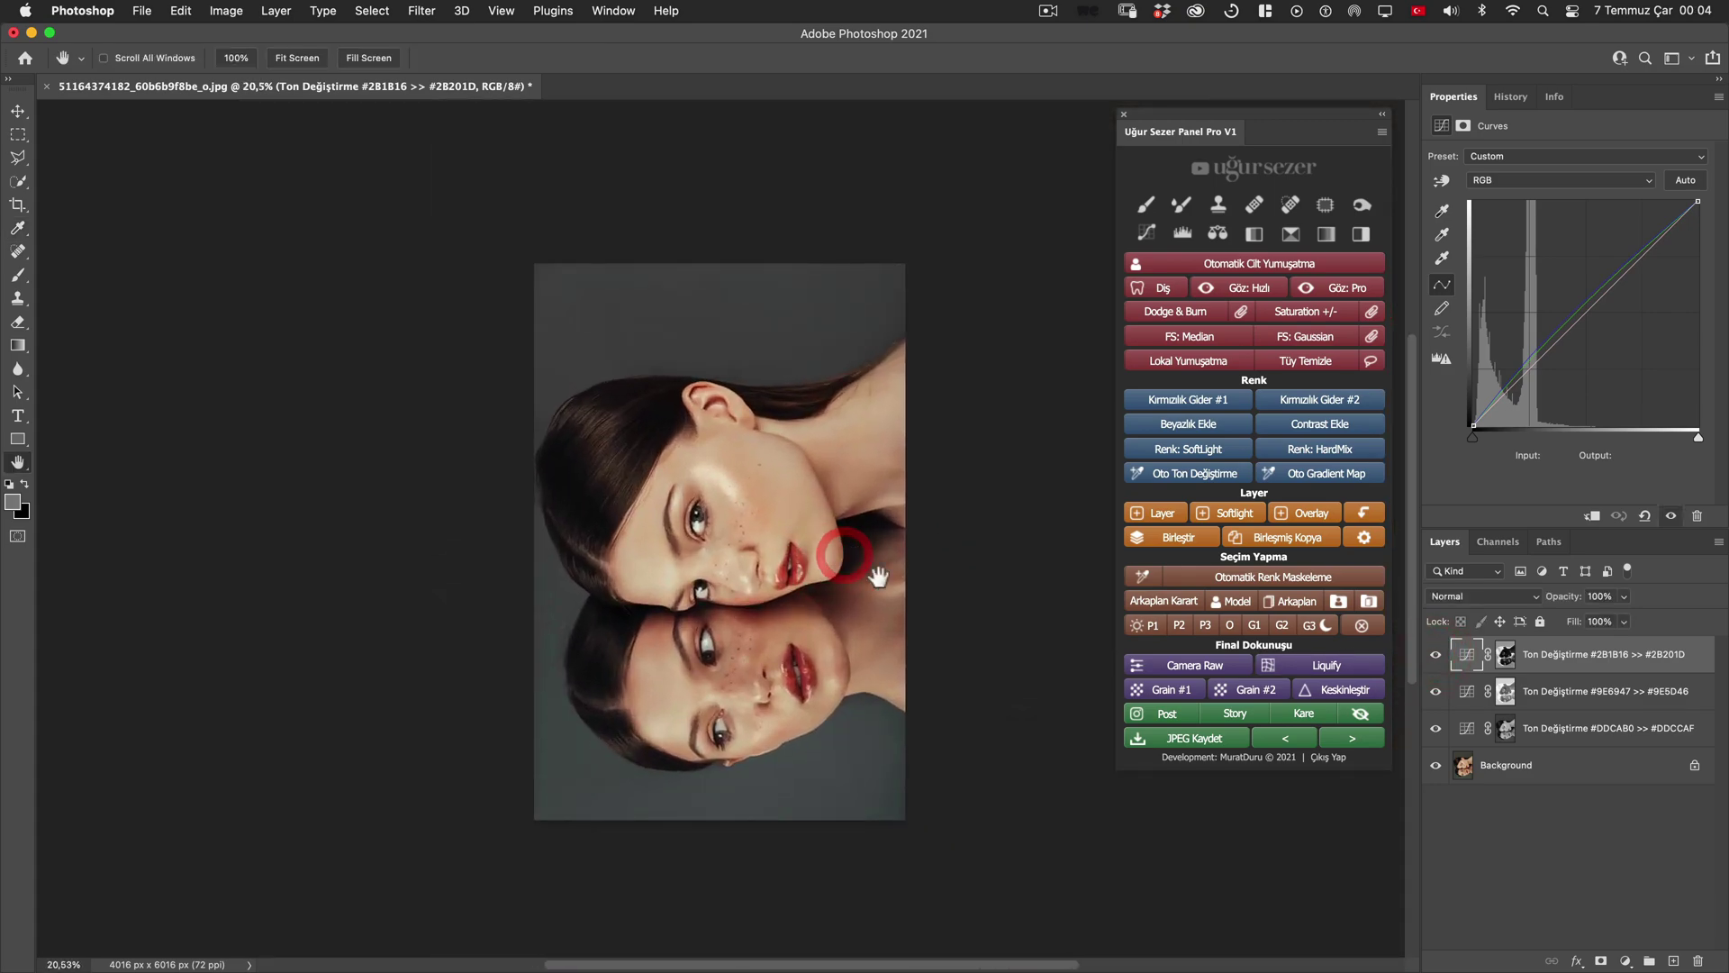
alt+click(1435, 767)
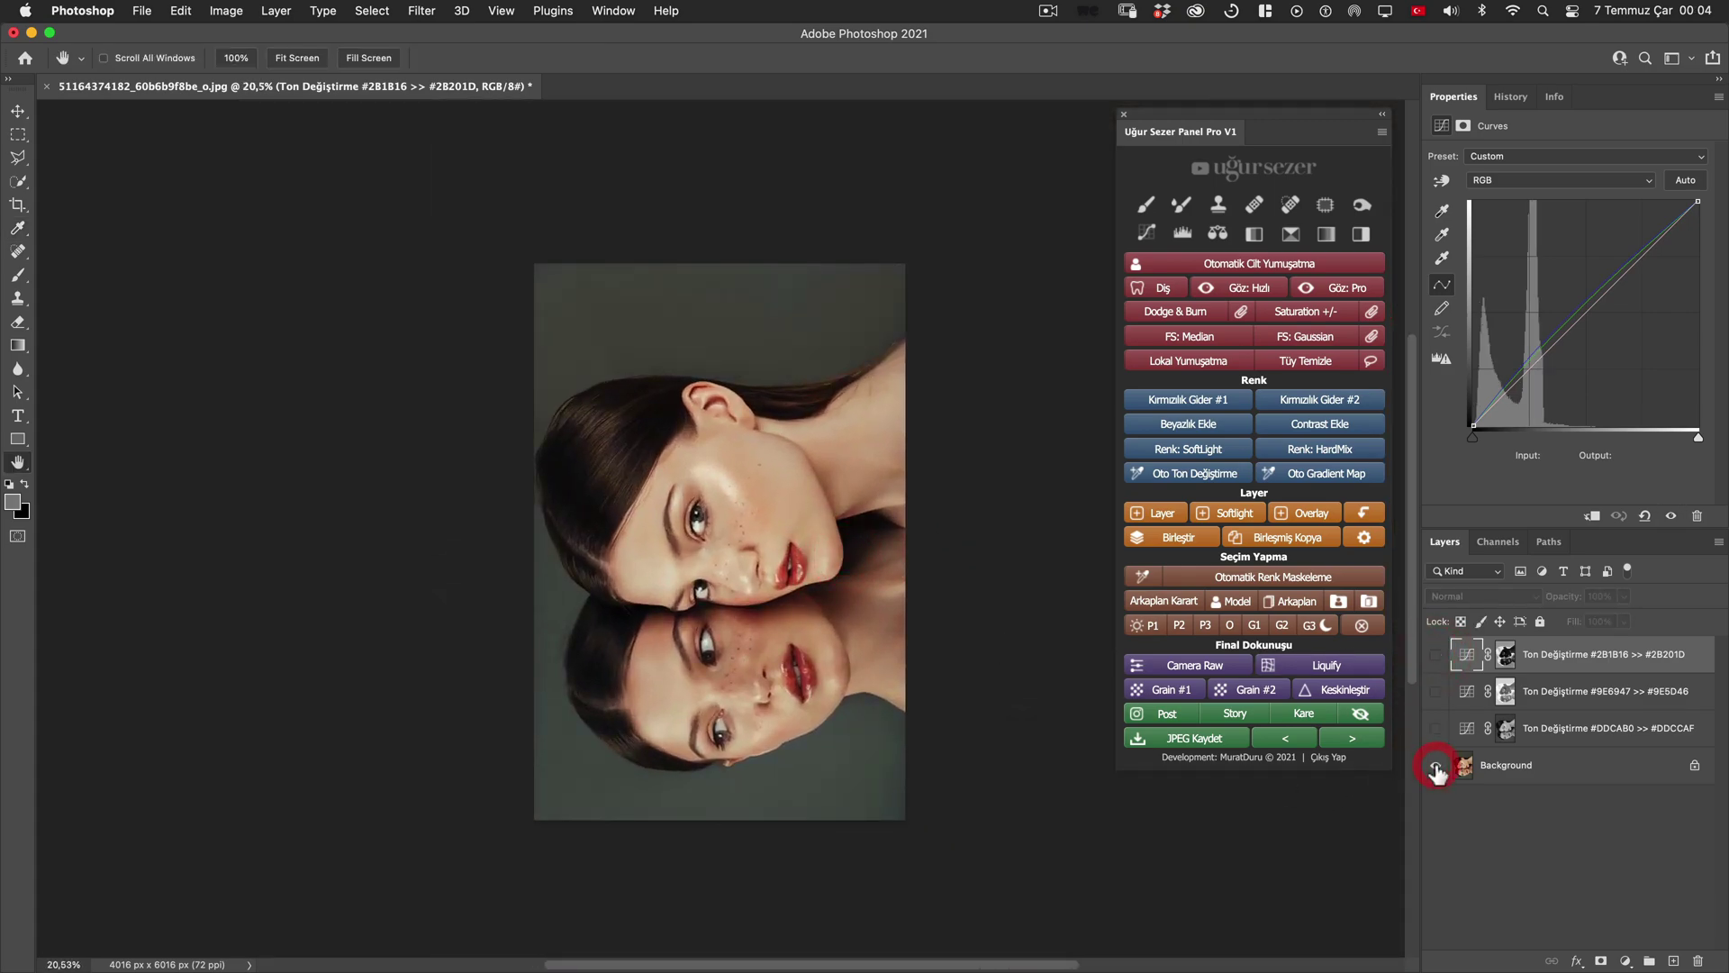
super+click(730, 581)
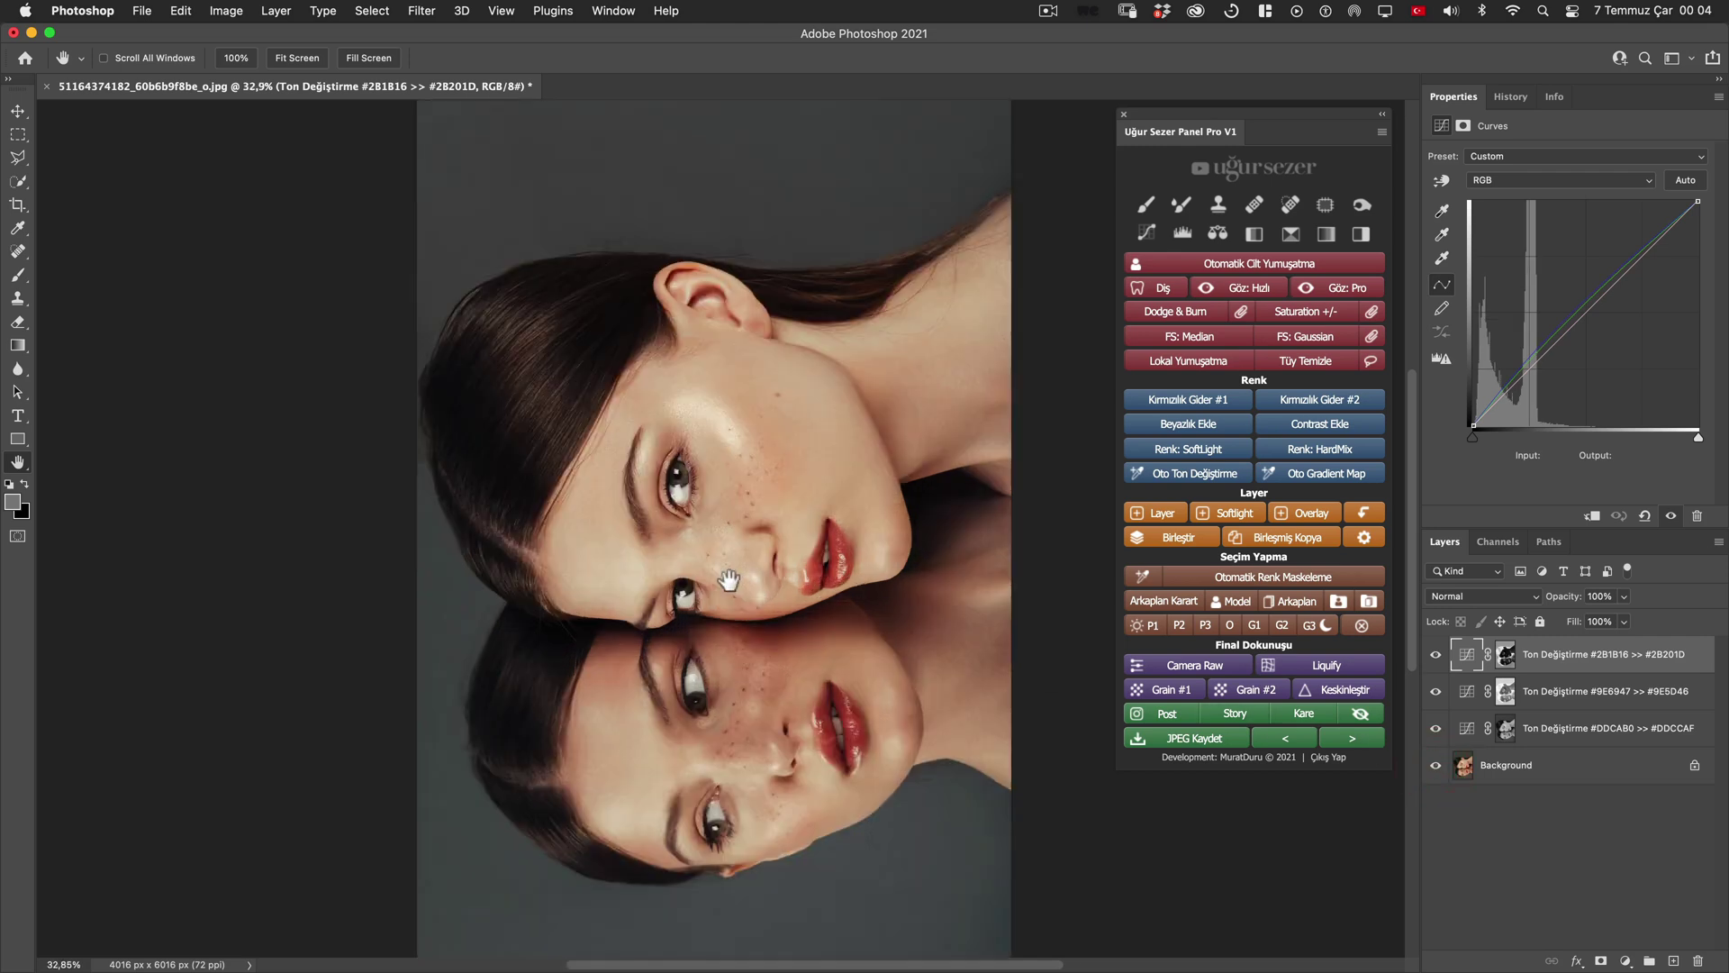
super+click(786, 570)
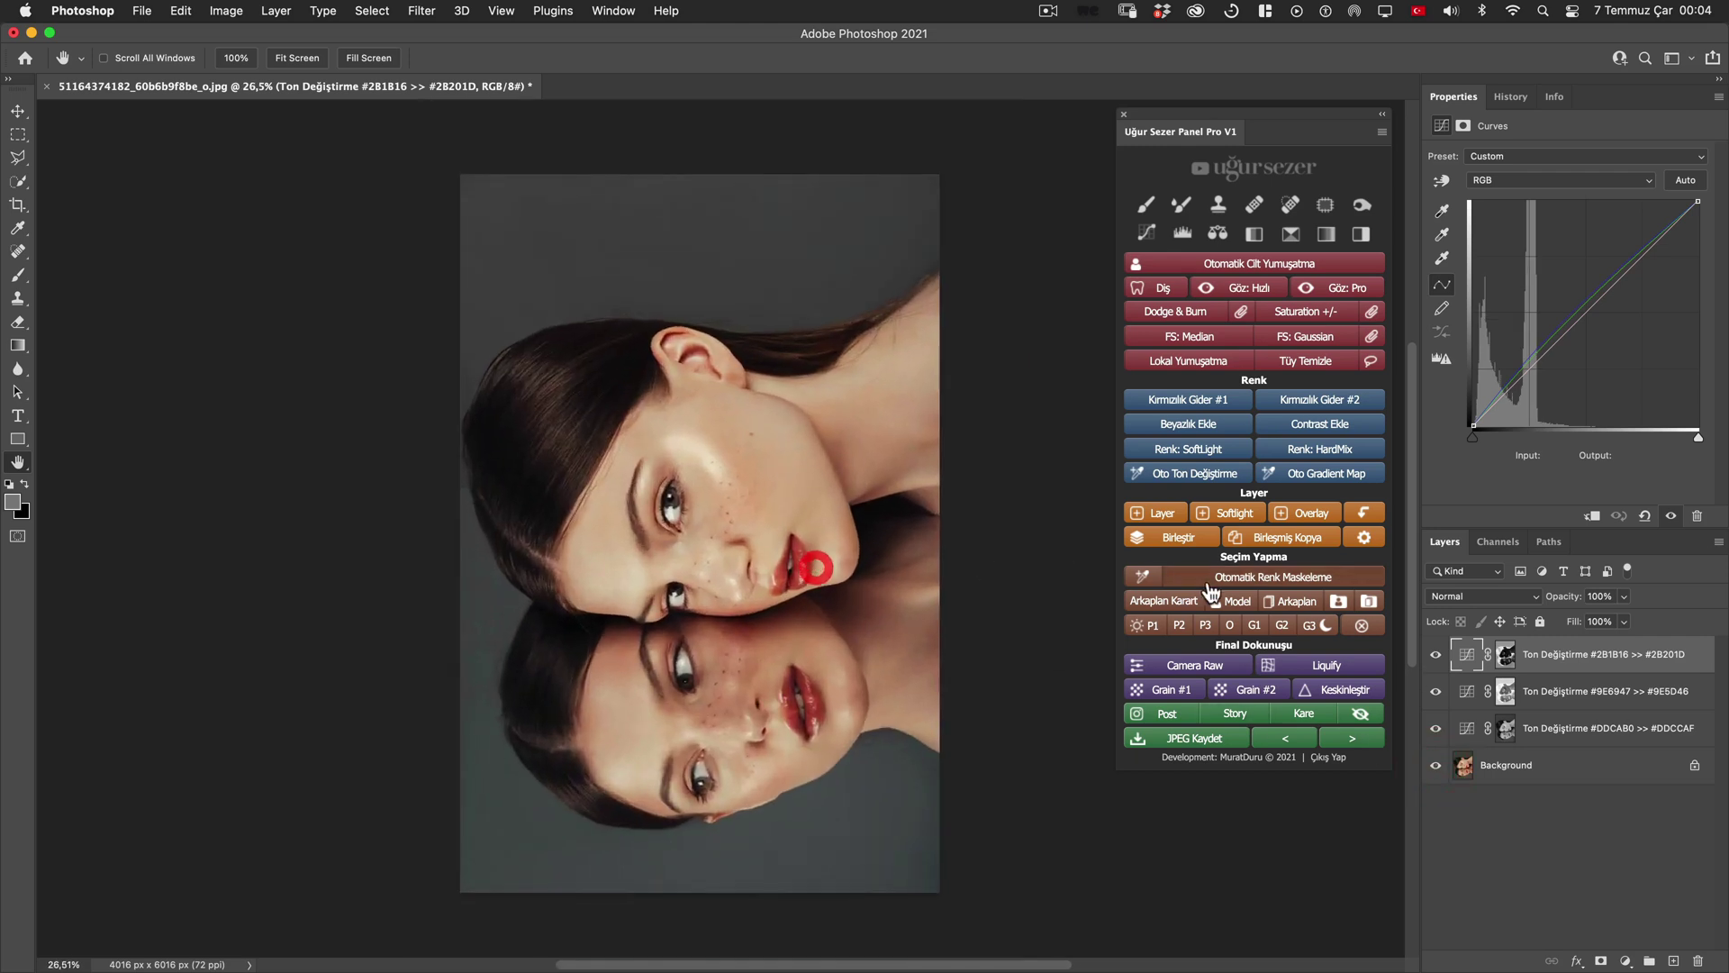
Create a masked Model | Grup group and move the three Ton Değiştirme layers into it.
click(1347, 609)
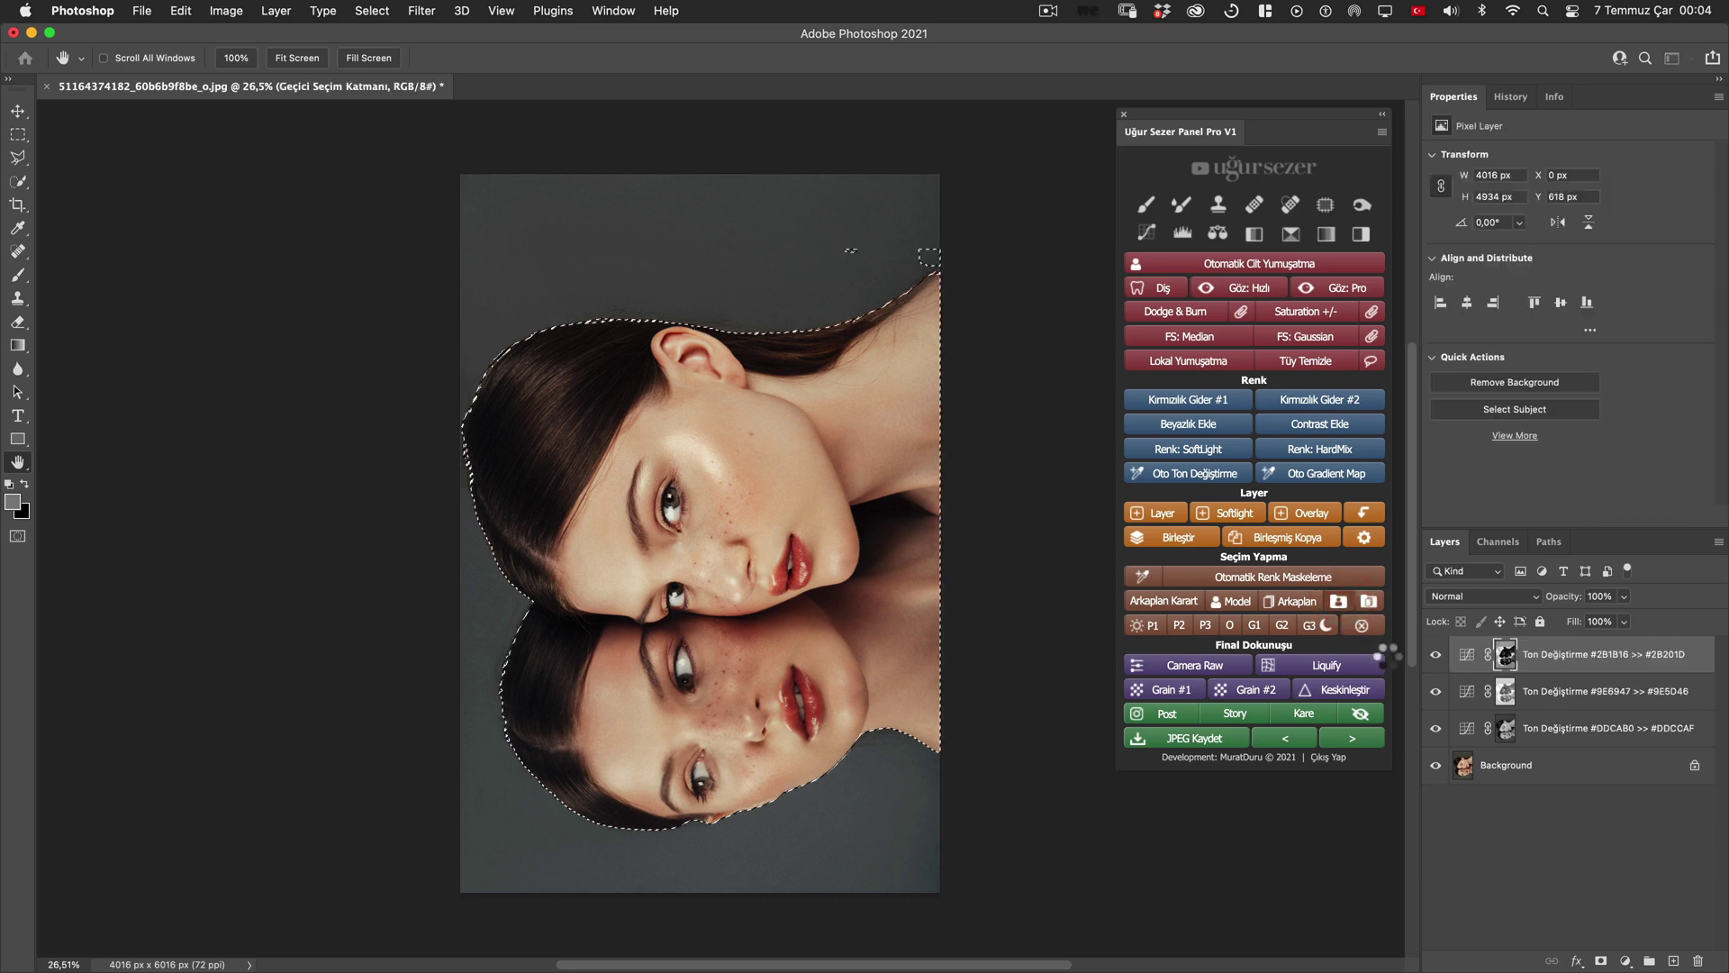
click(1574, 701)
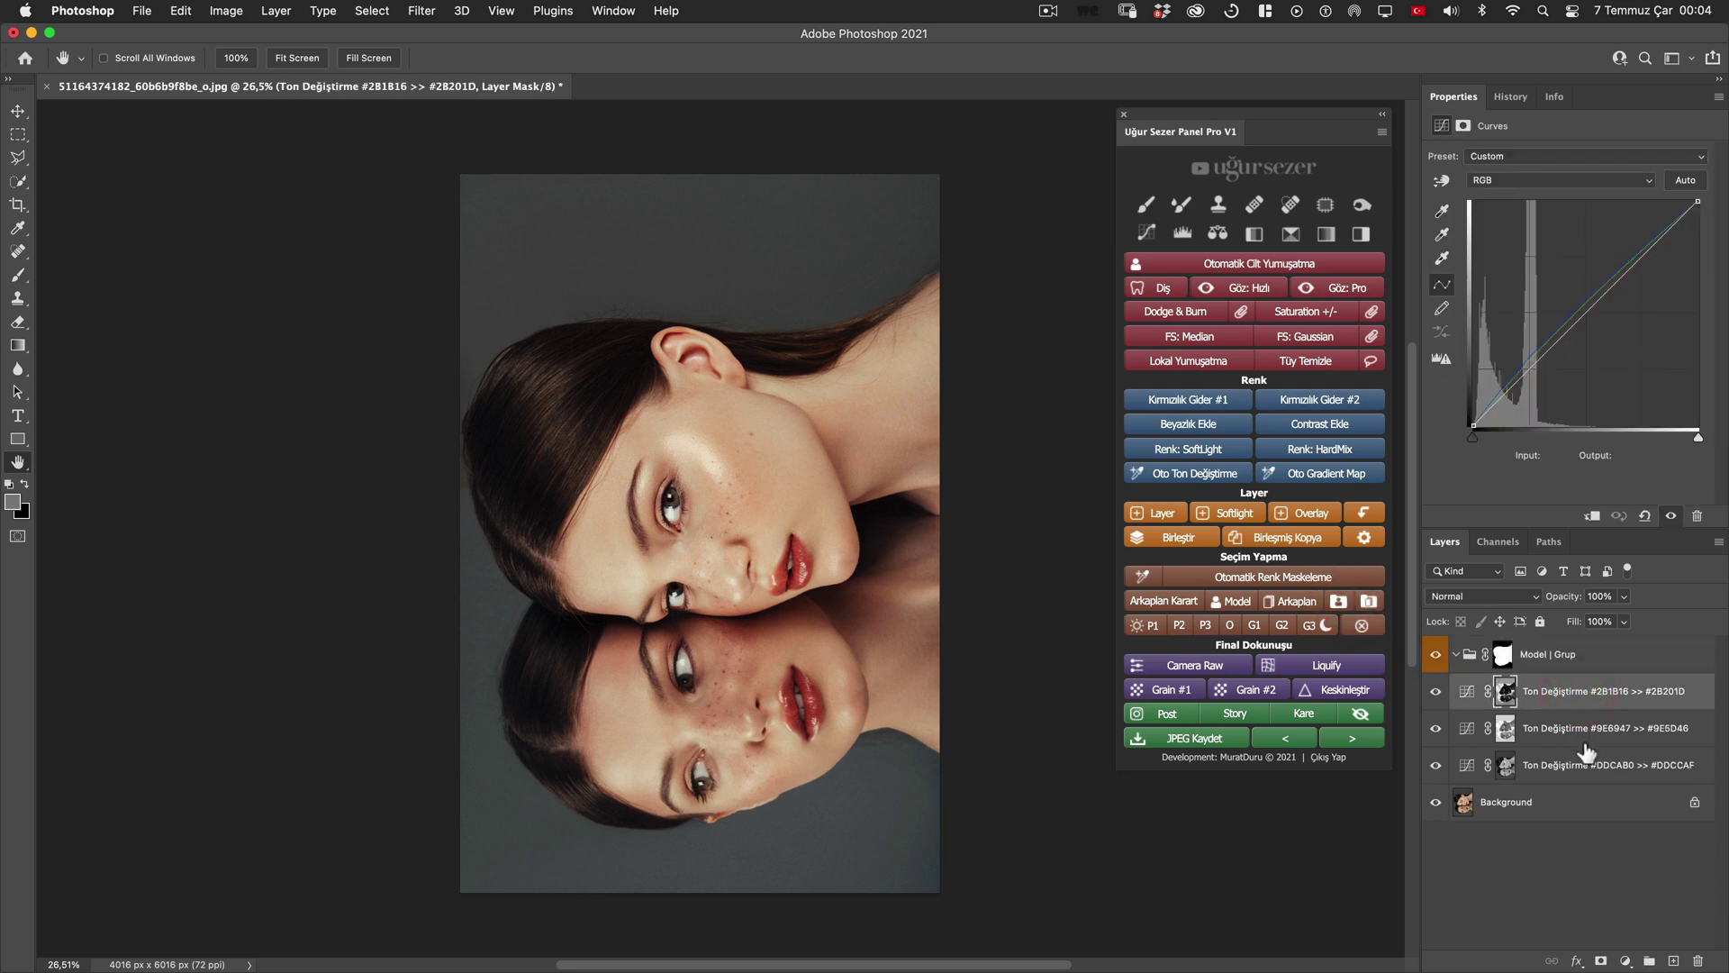
shift+click(1589, 778)
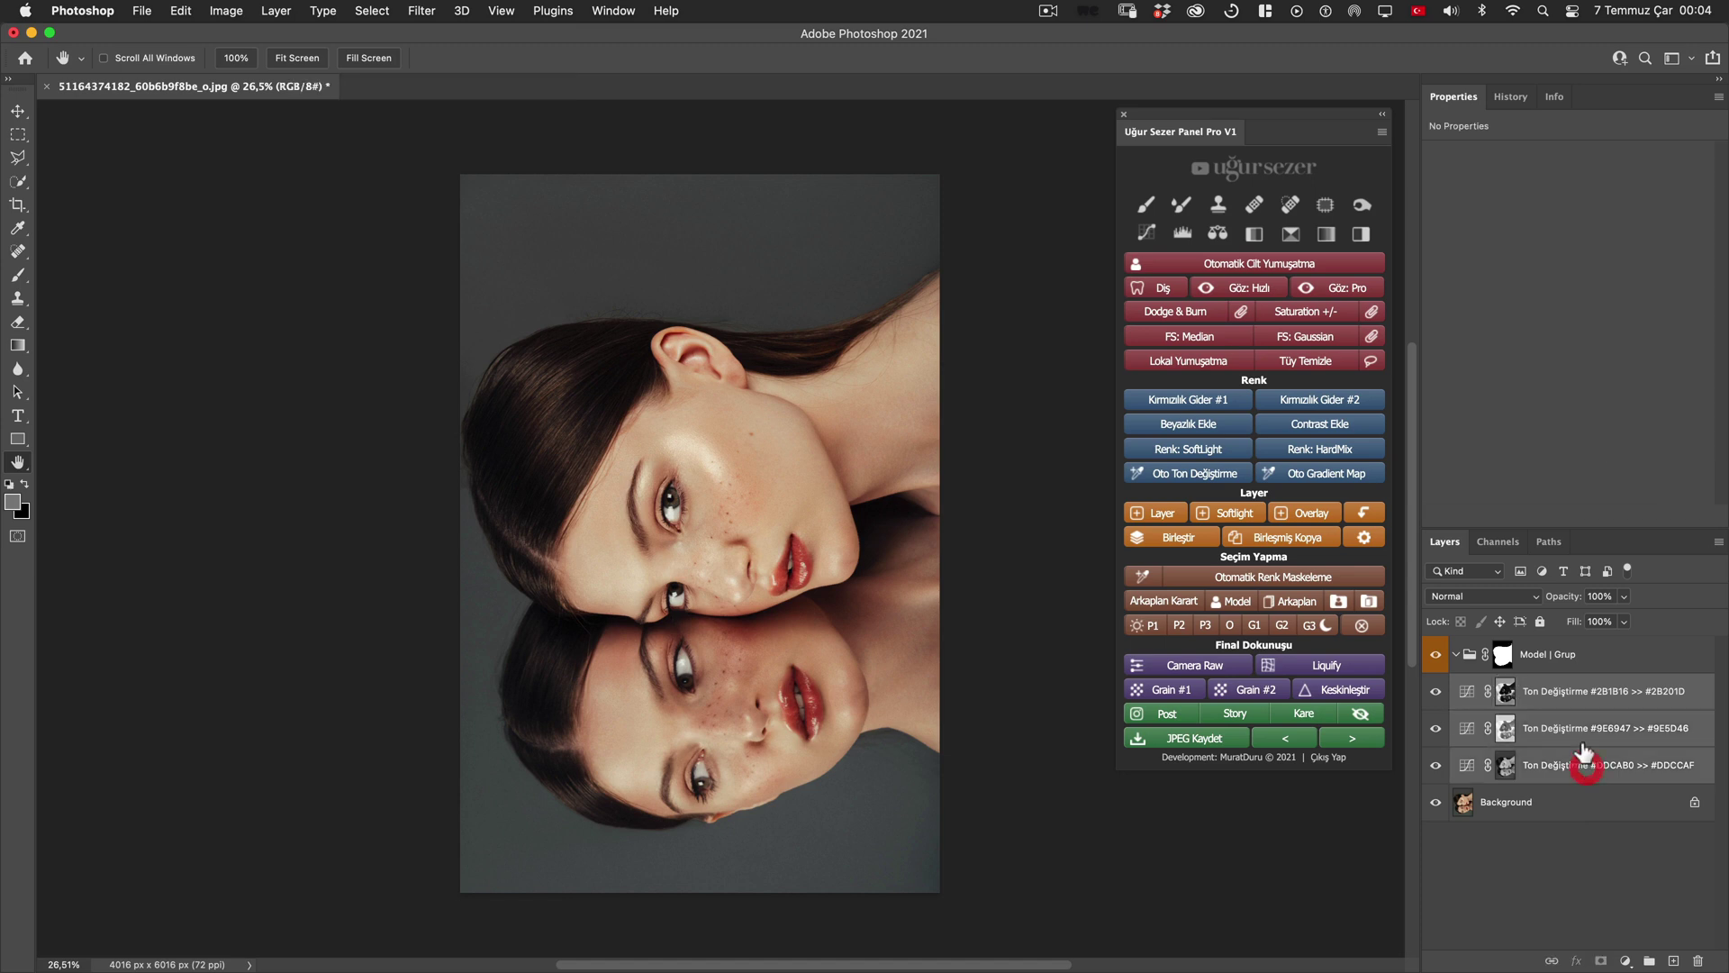
drag(1549, 696, 1542, 662)
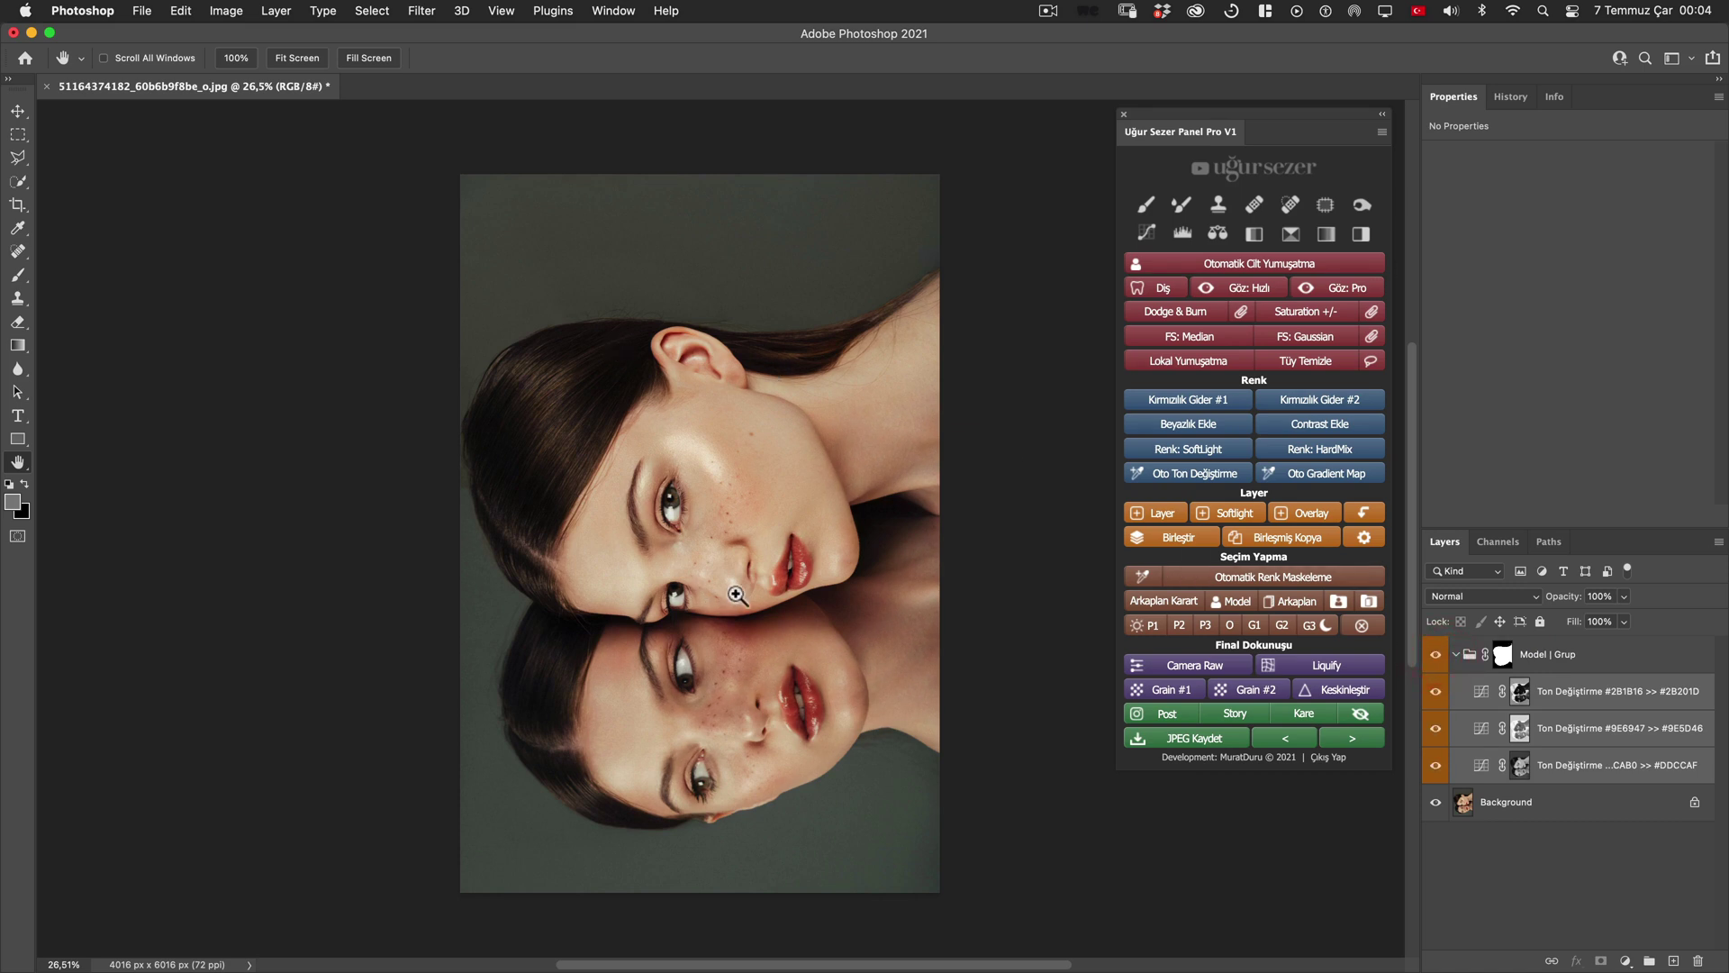
scroll(776, 590, up, 3)
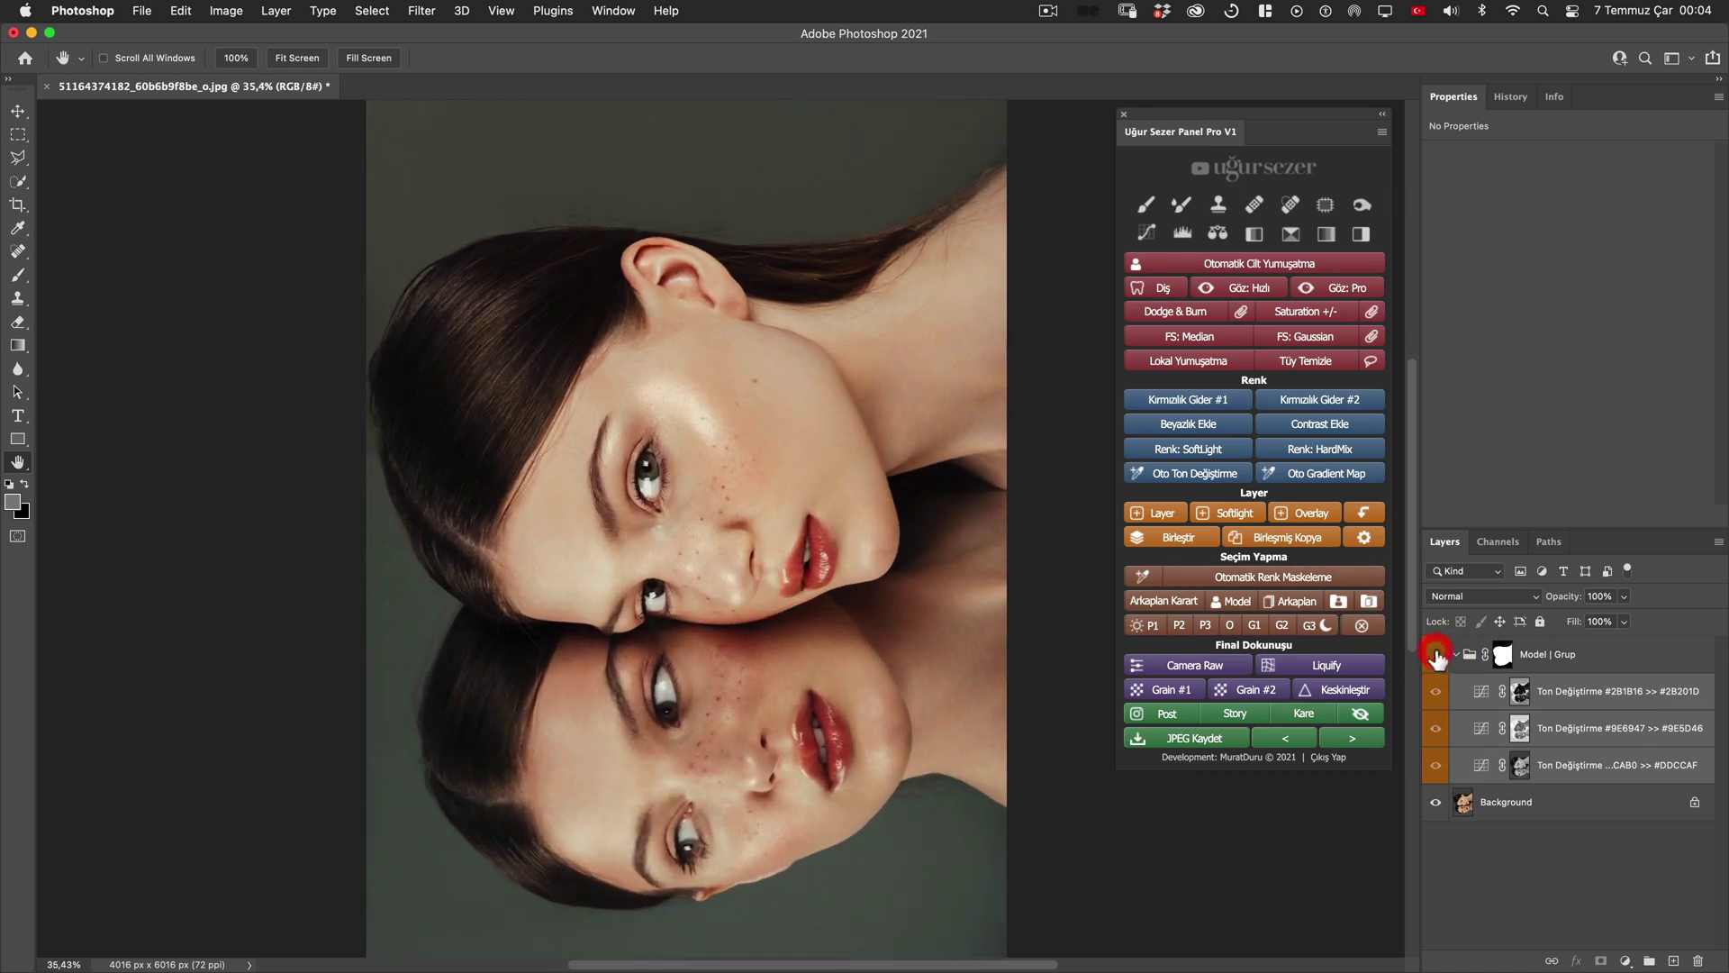
Toggle the Model | Grup group on and off to compare the tone changes.
click(1436, 656)
click(1433, 660)
click(1433, 661)
click(1437, 658)
click(1437, 660)
click(1436, 660)
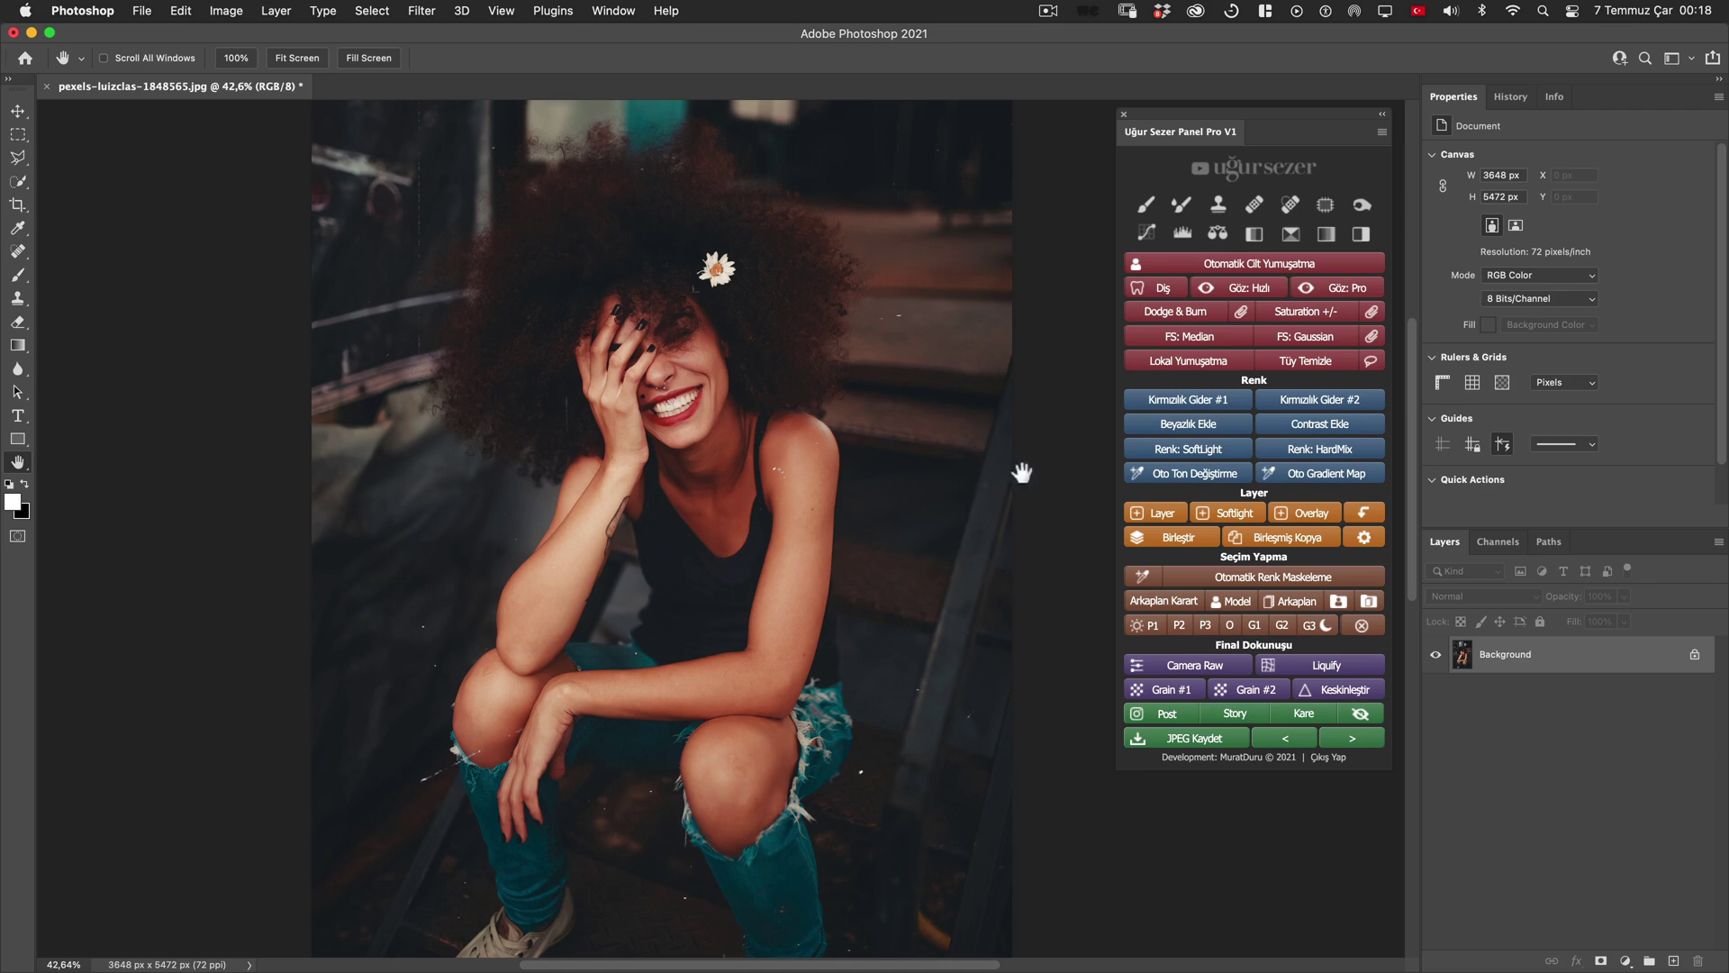
Zoom in on the curly-haired woman's face, then zoom out to 68% and pan to frame her seated figure.
scroll(719, 387, up, 5)
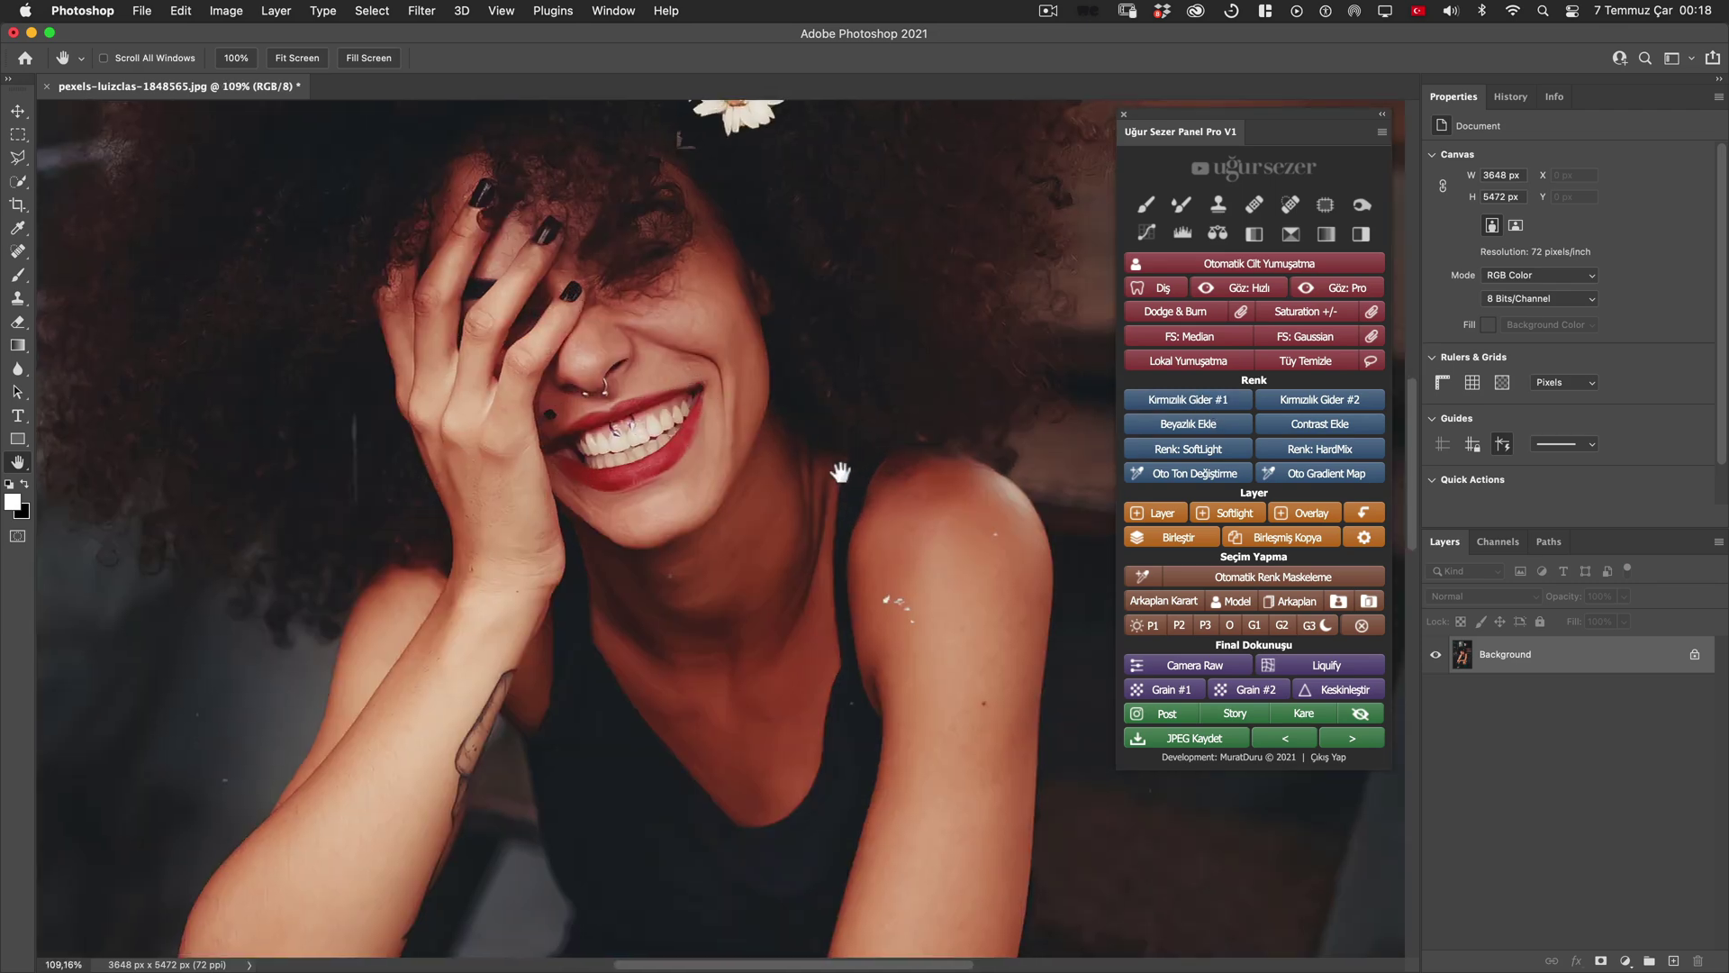
scroll(833, 453, up, 3)
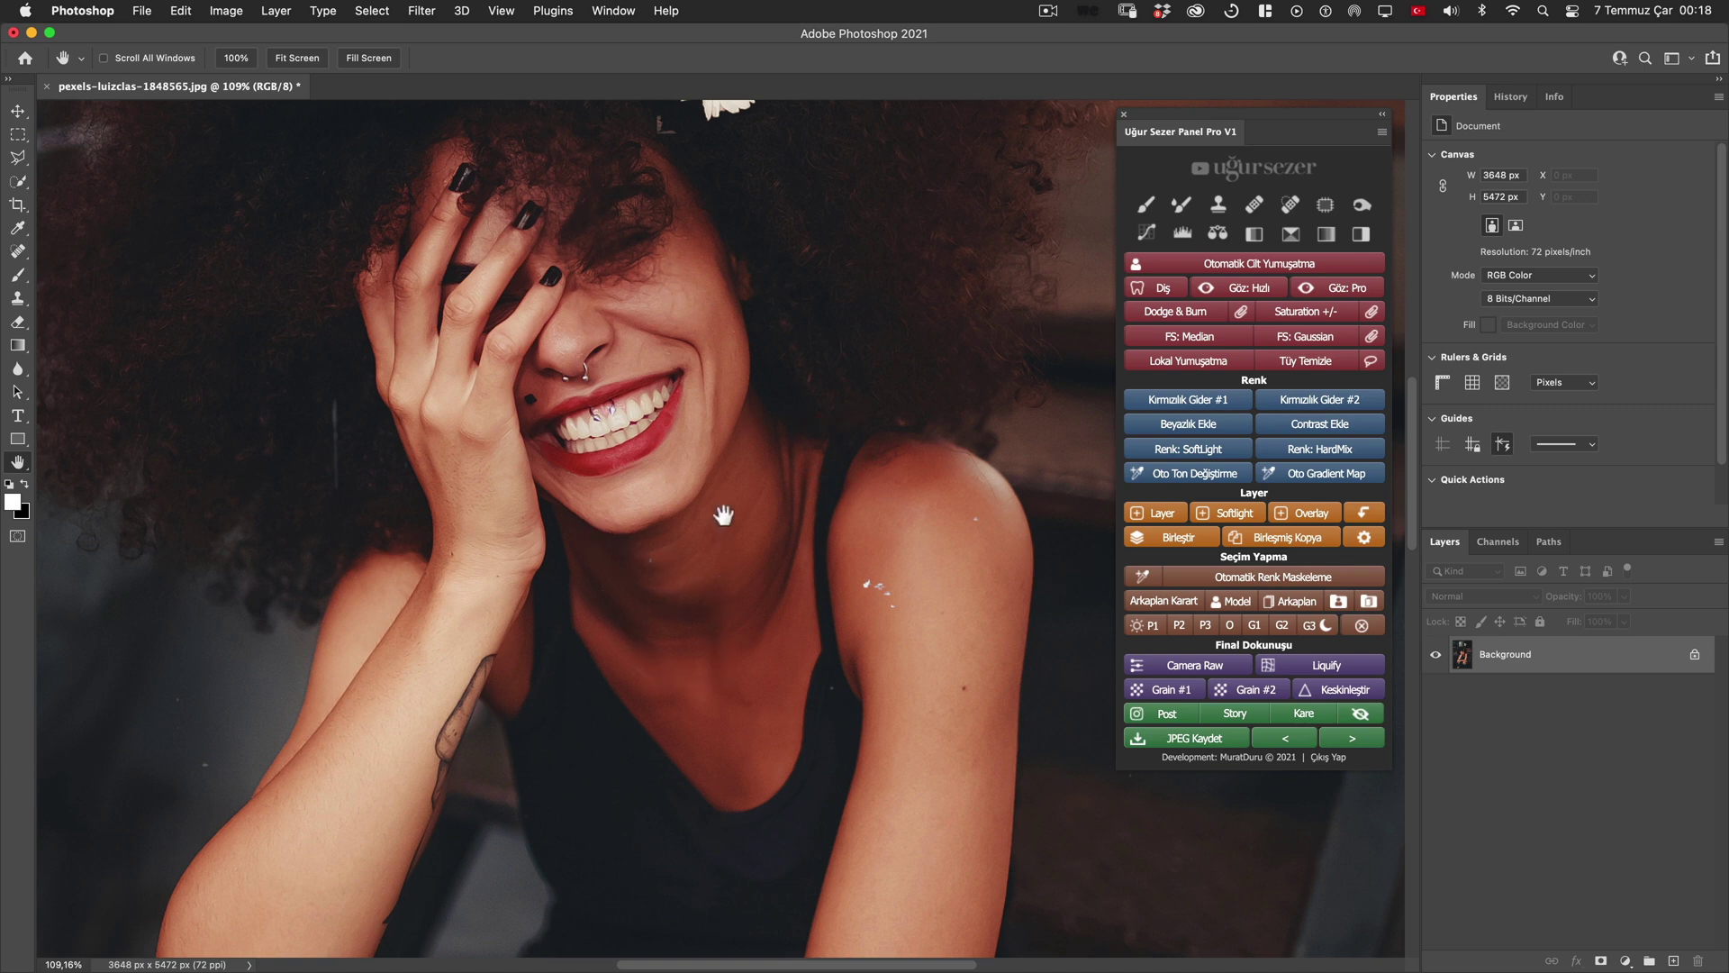
scroll(834, 511, down, 3)
scroll(822, 520, down, 1)
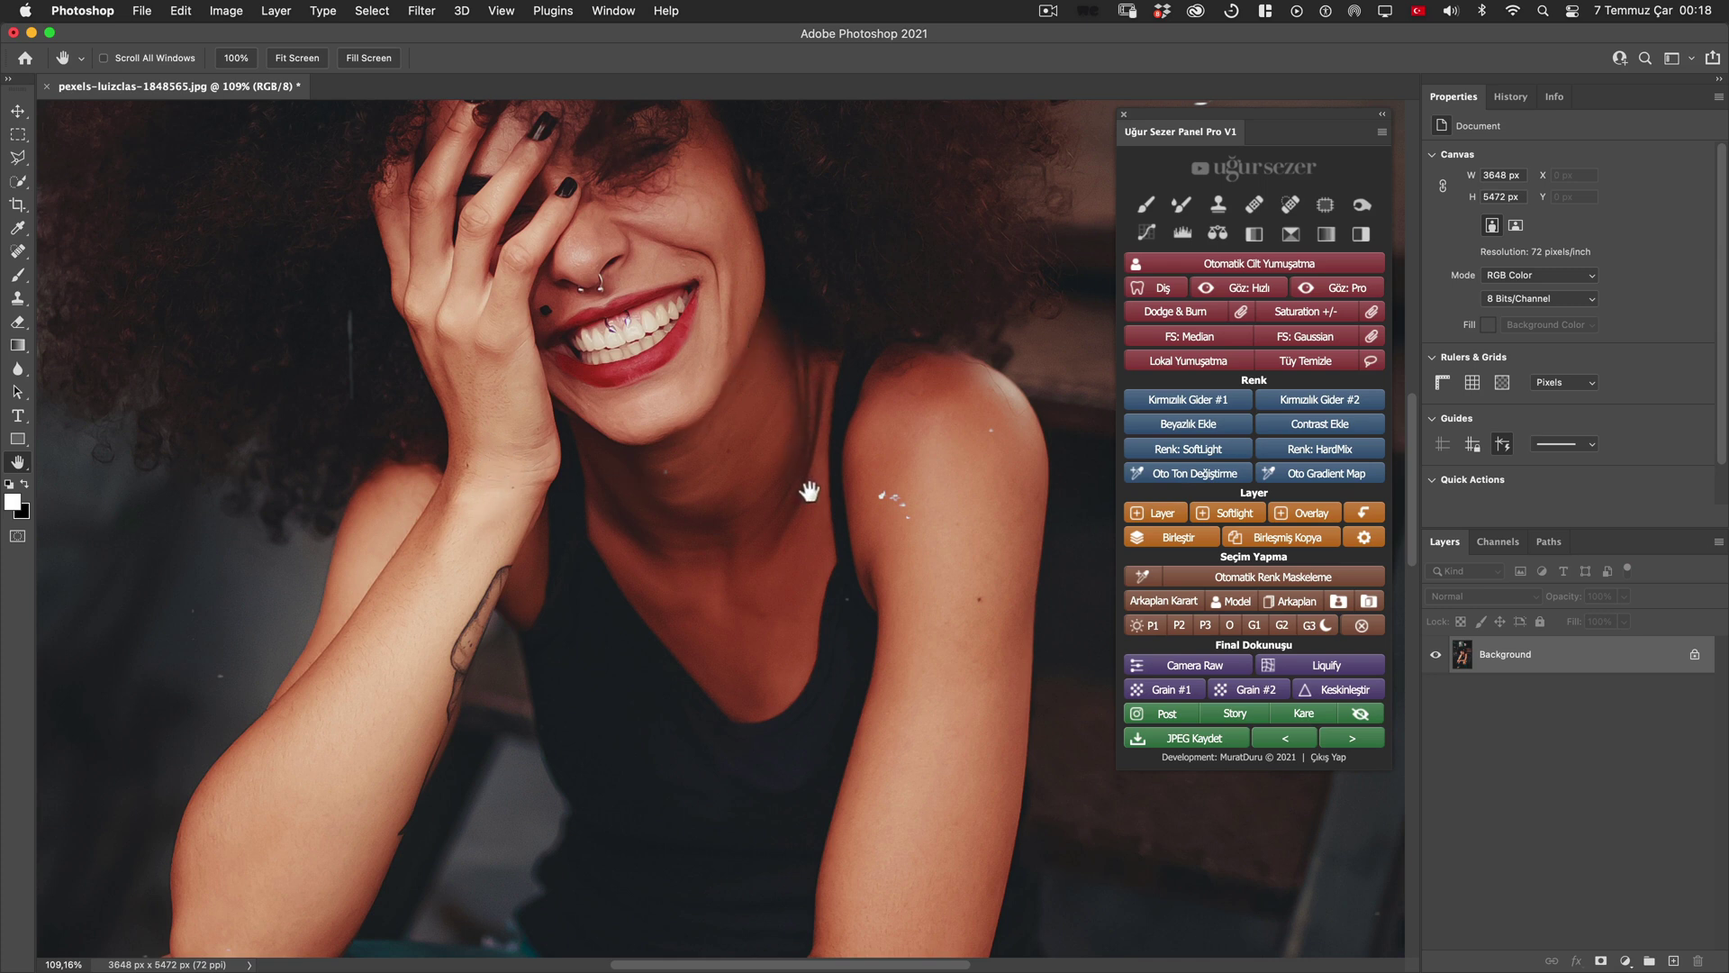
scroll(721, 563, down, 3)
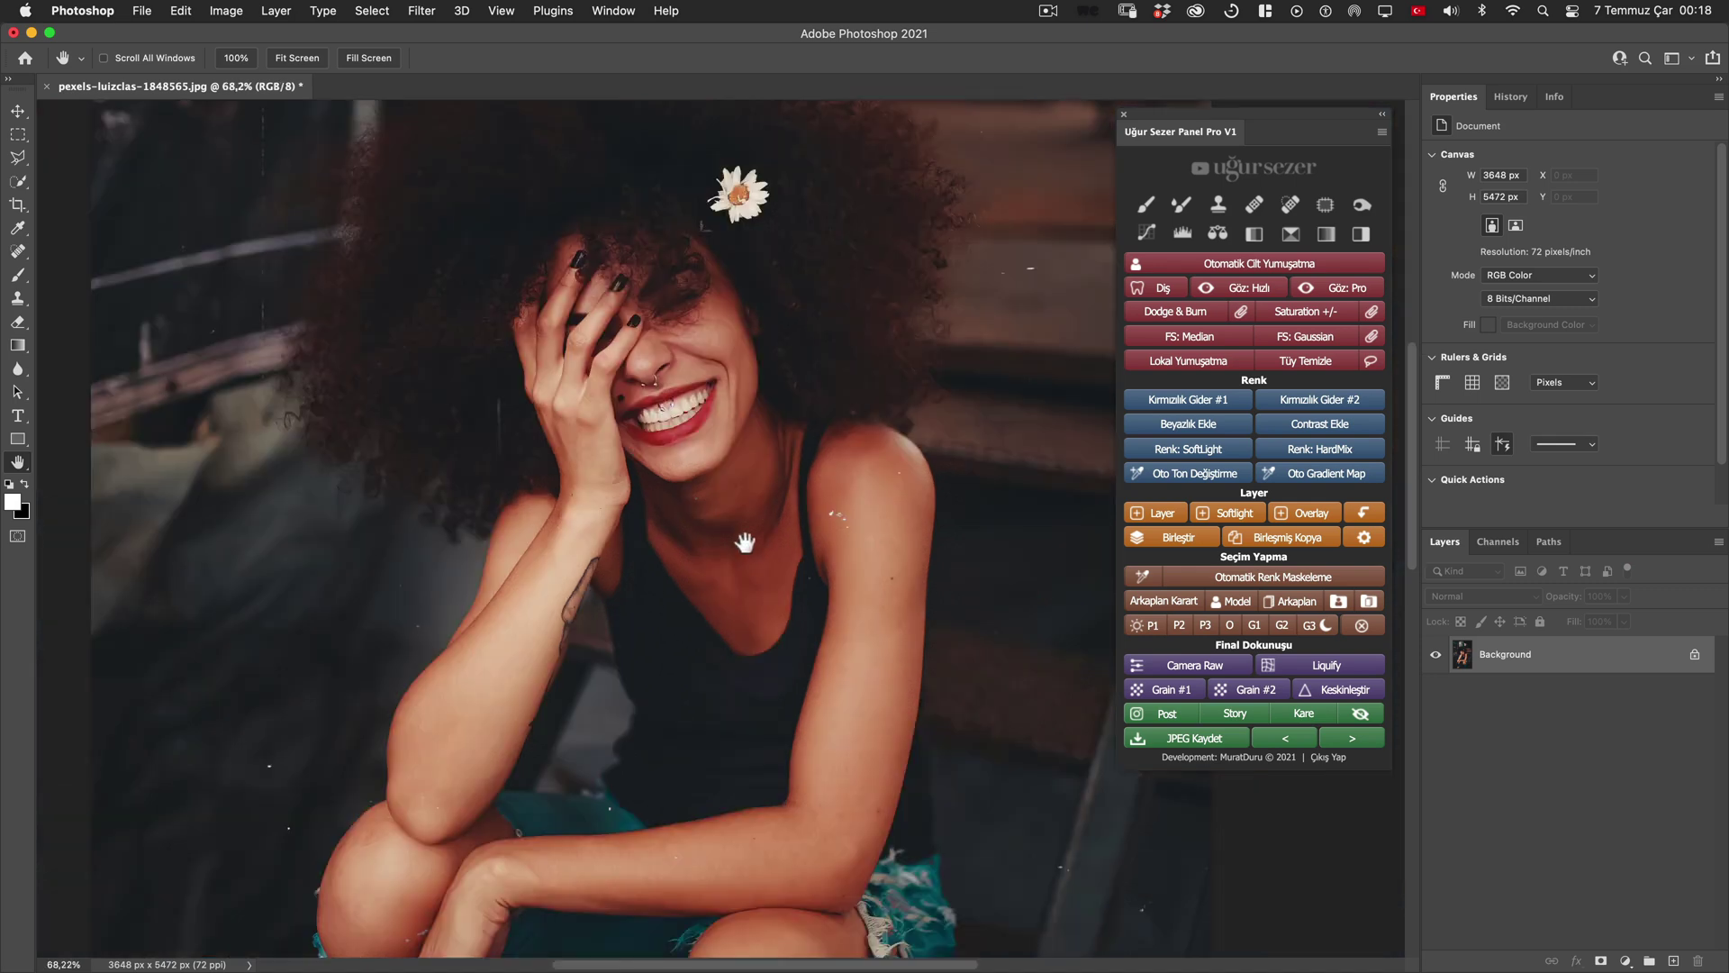
scroll(745, 545, down, 1)
drag(747, 556, 740, 570)
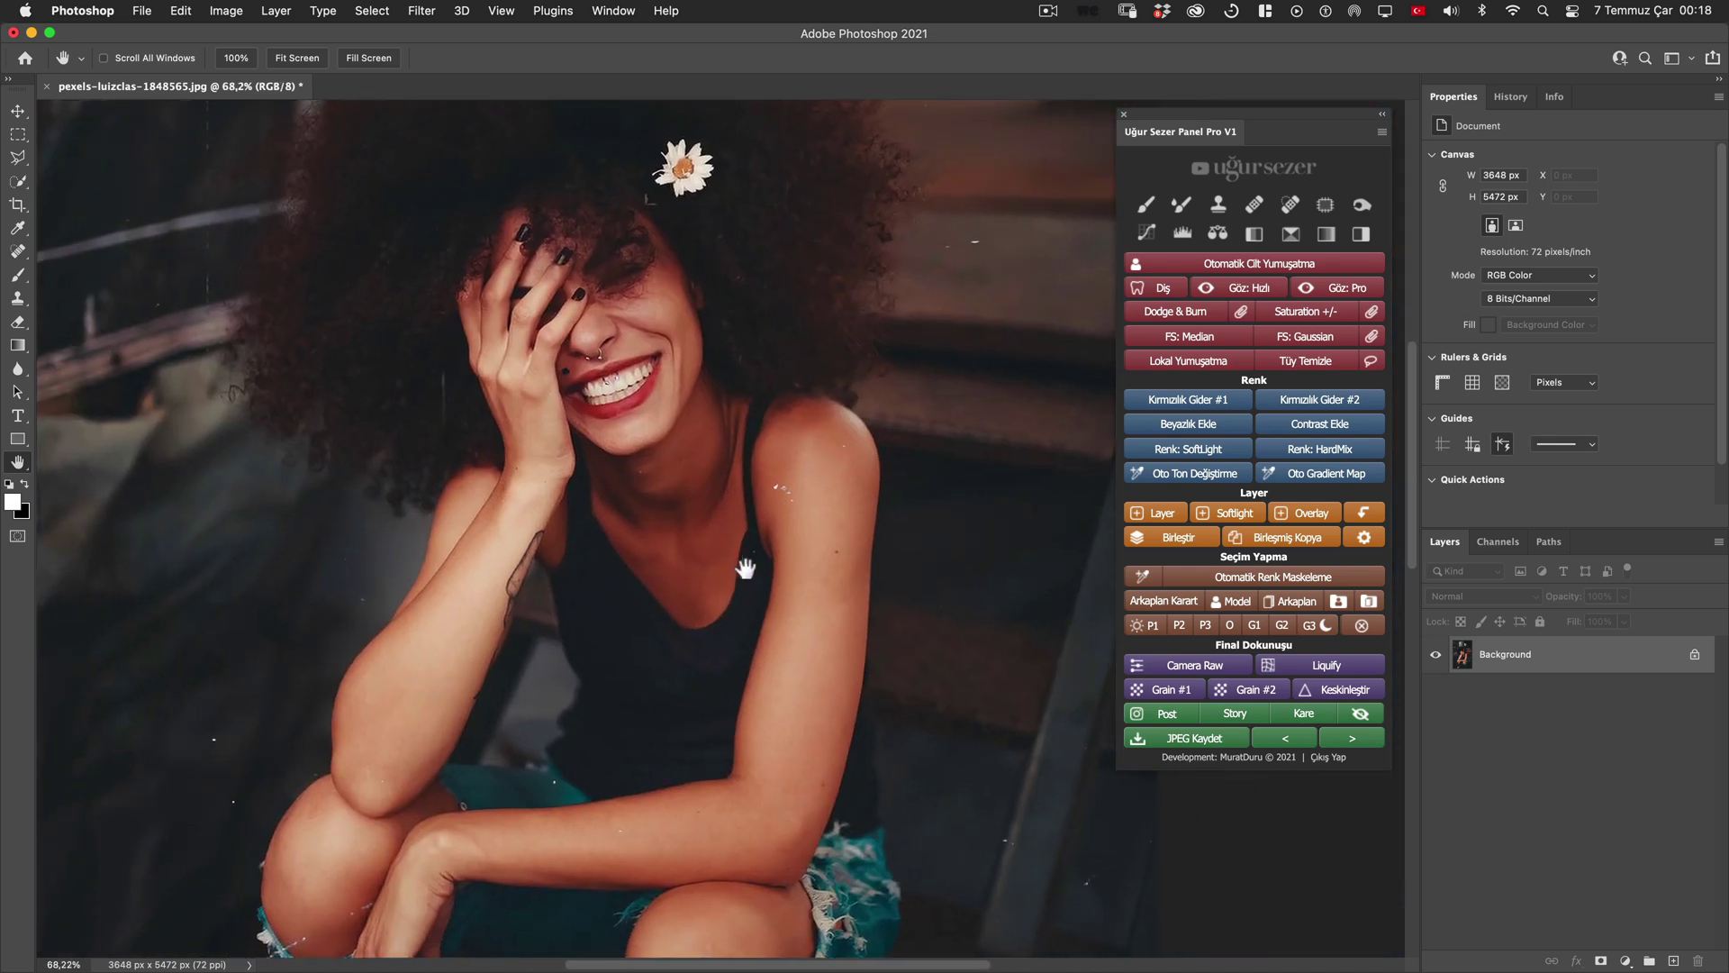
Add a Kırmızılık Gider #1 redness-removal layer on the G1 skin selection at 64% opacity.
click(1258, 628)
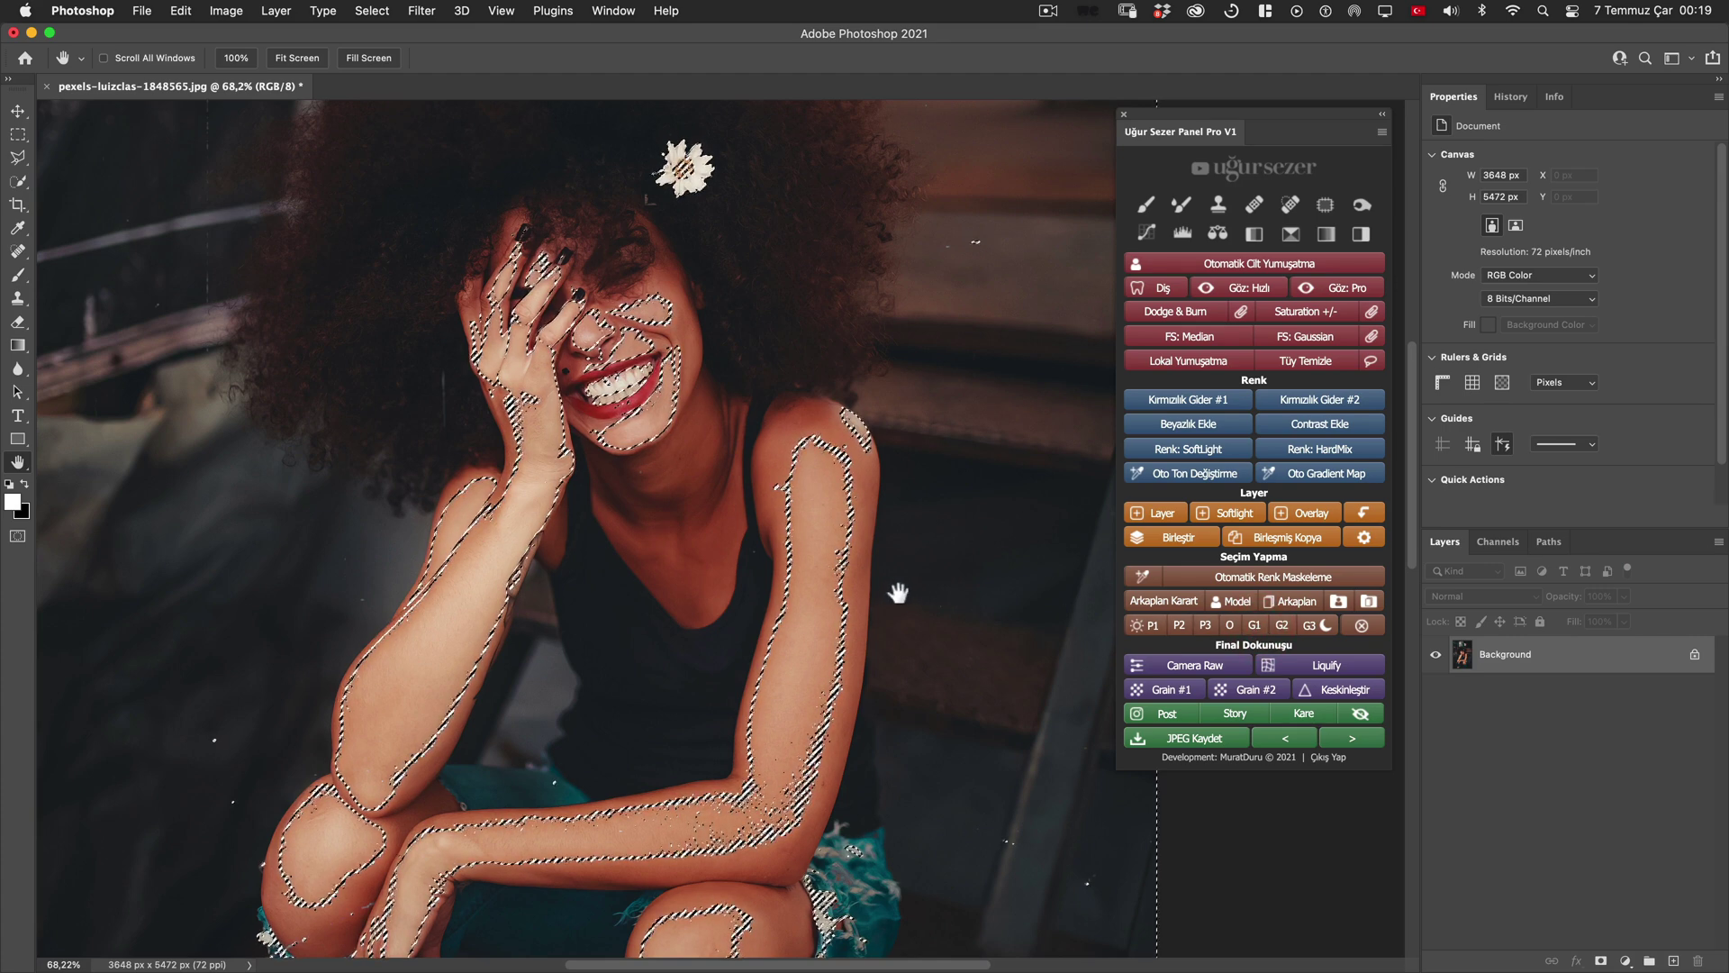
click(1228, 401)
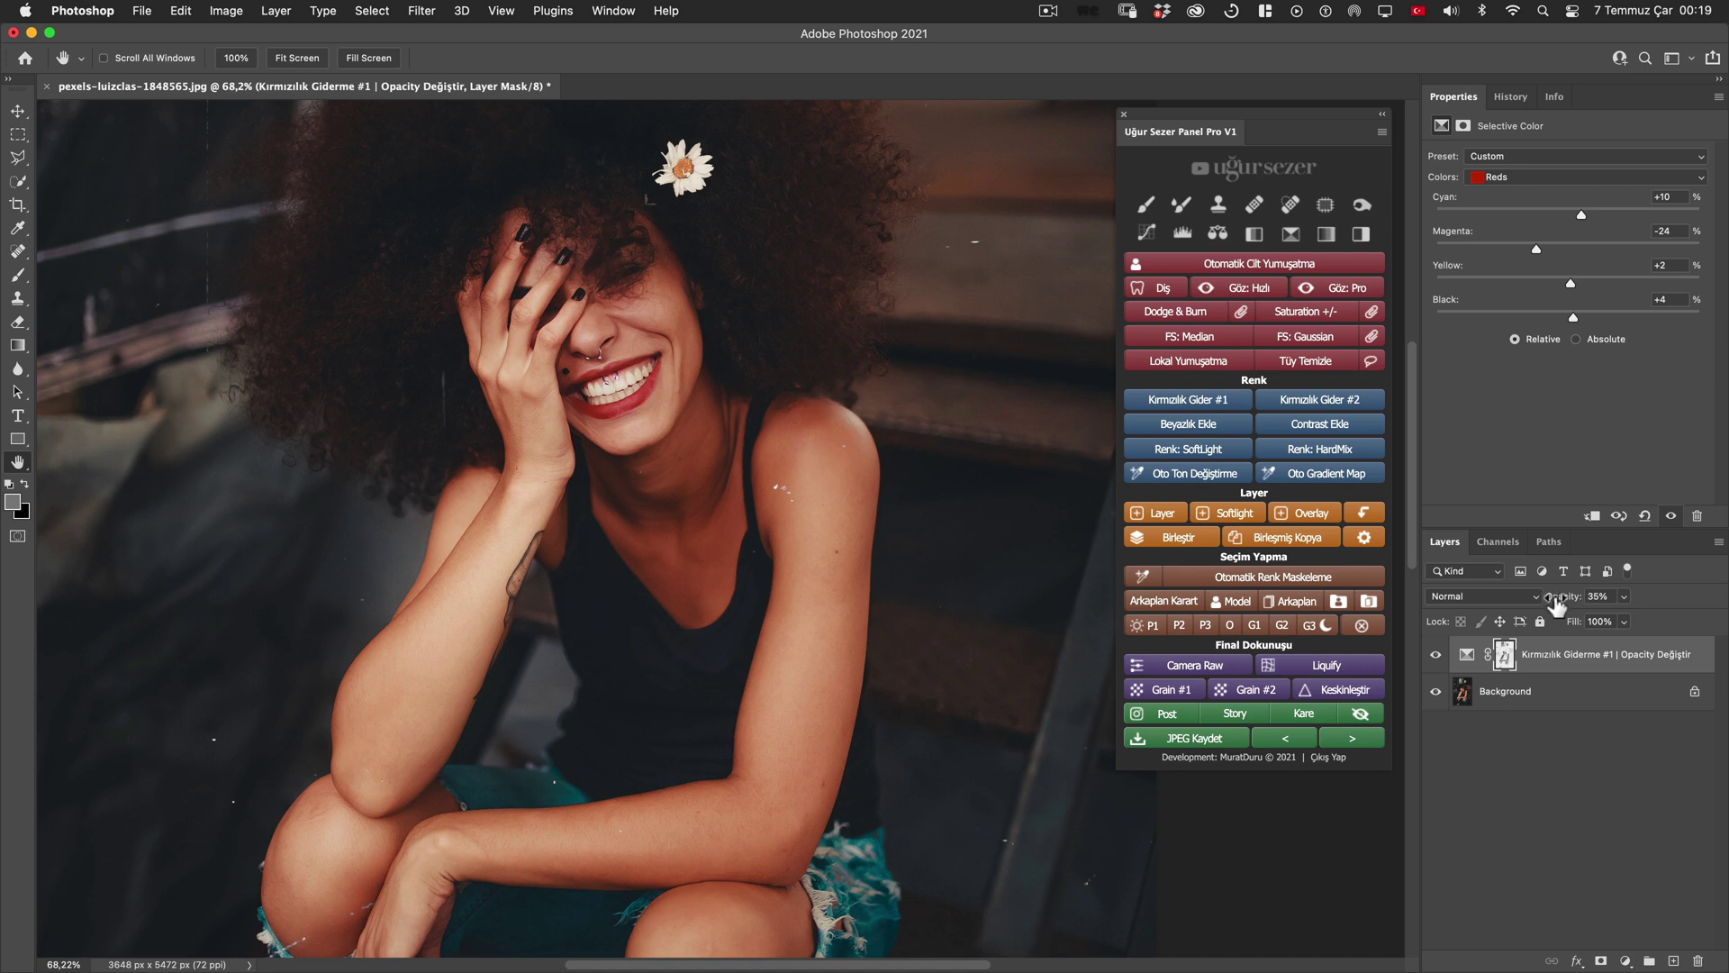
drag(1556, 606, 1582, 614)
Toggle the redness-removal layer on and off to compare, then reposition the photo.
click(1436, 655)
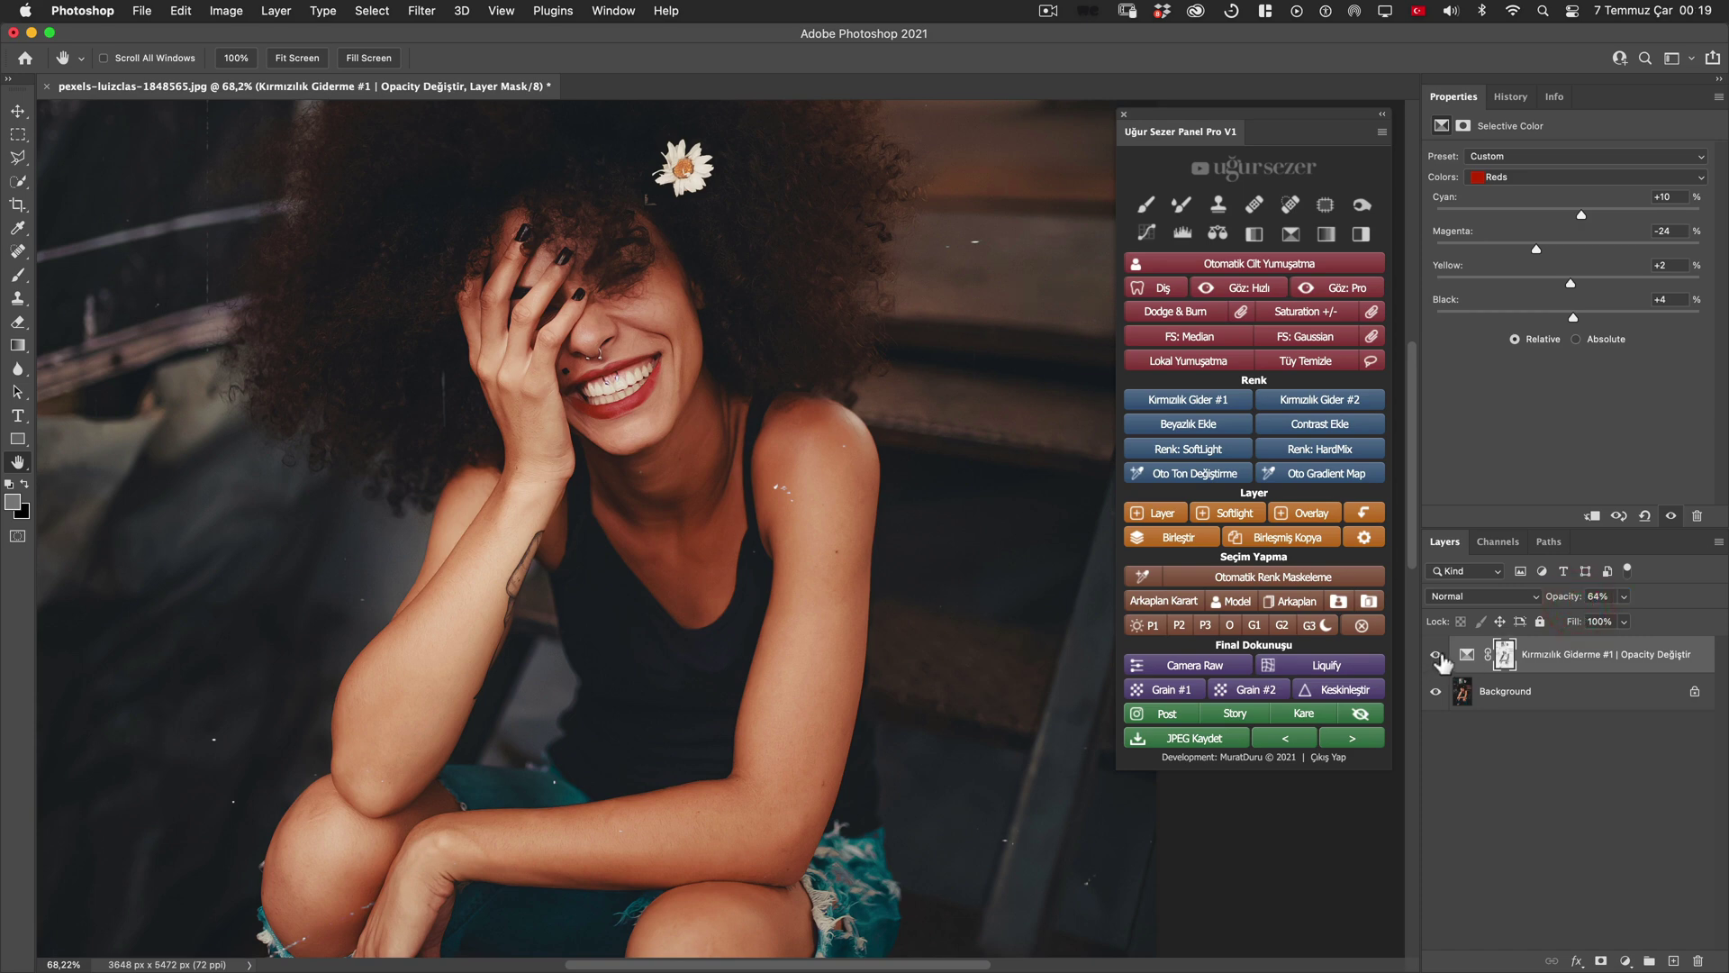
super+click(827, 441)
super+click(880, 448)
click(1433, 660)
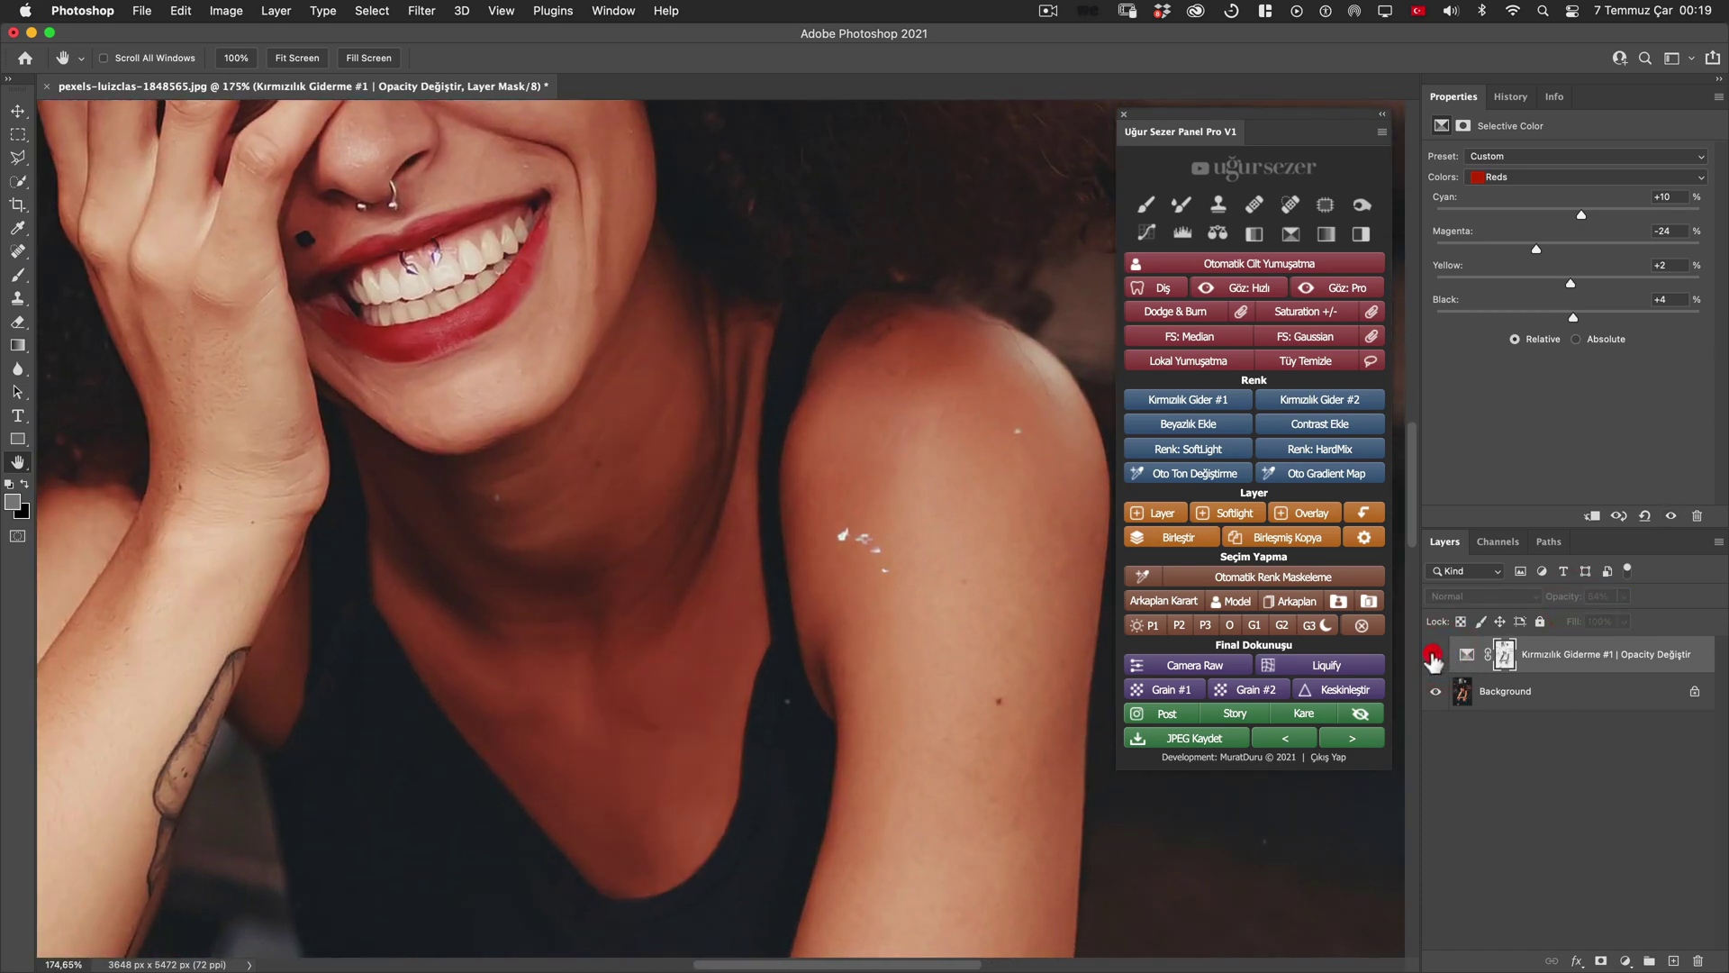
click(1434, 657)
click(1433, 657)
click(1435, 655)
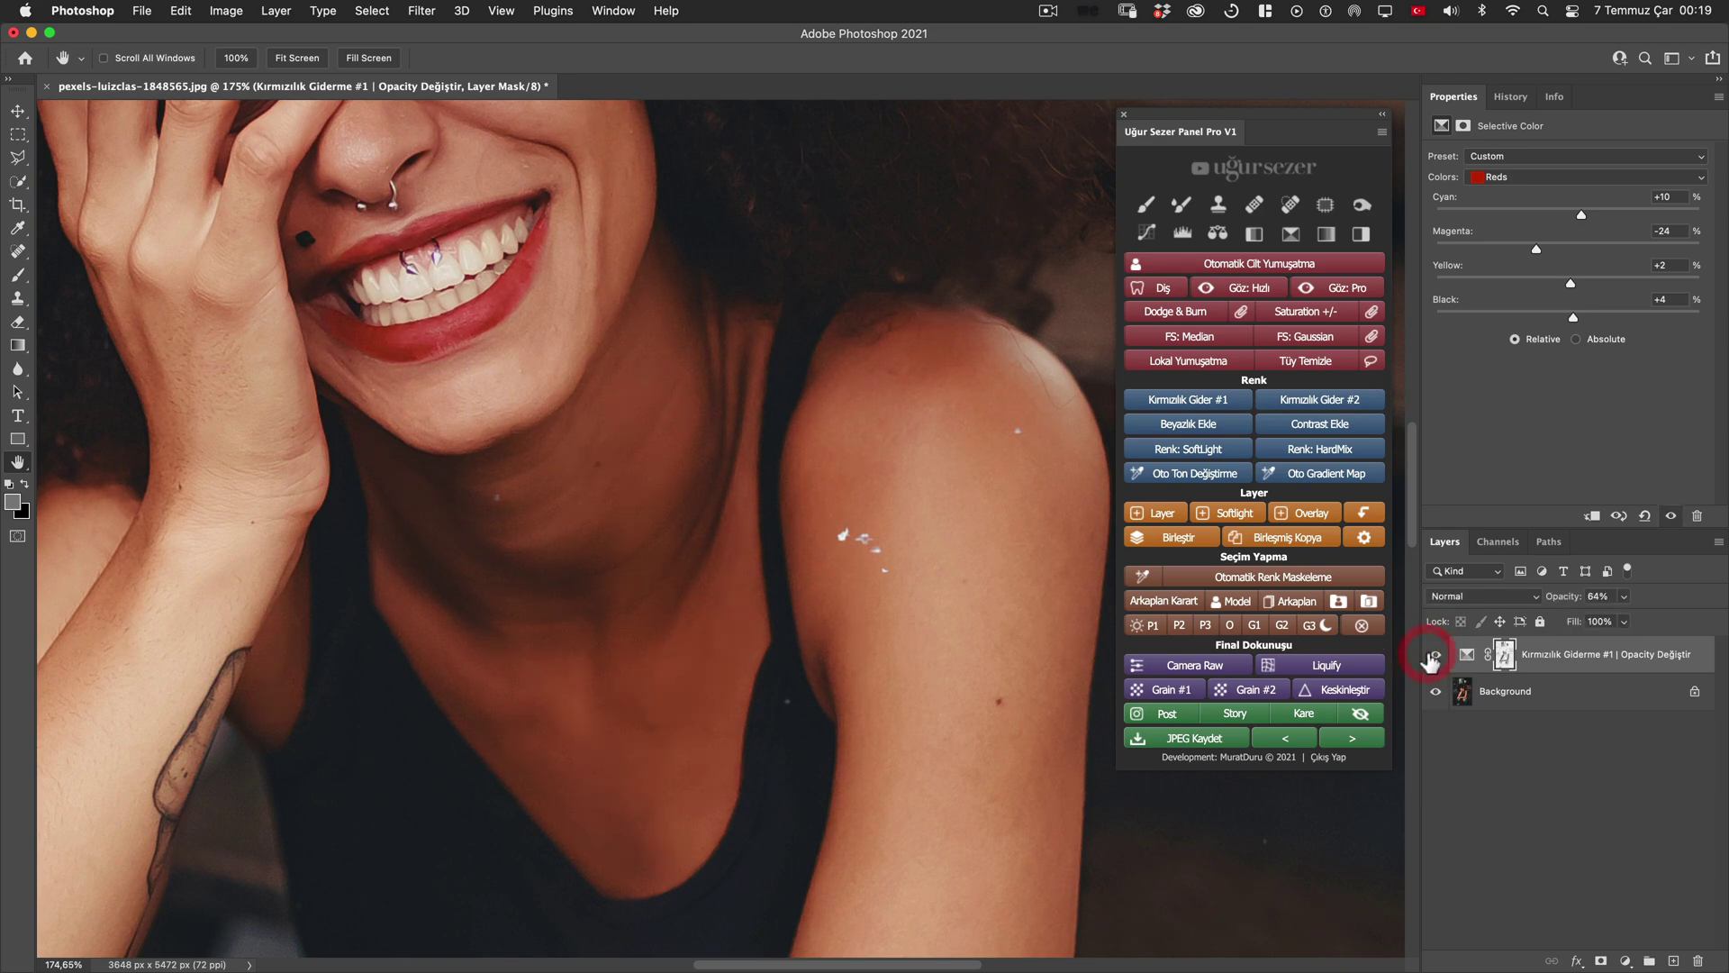
scroll(766, 572, down, 2)
scroll(766, 572, down, 2)
scroll(766, 572, down, 2)
drag(813, 603, 770, 509)
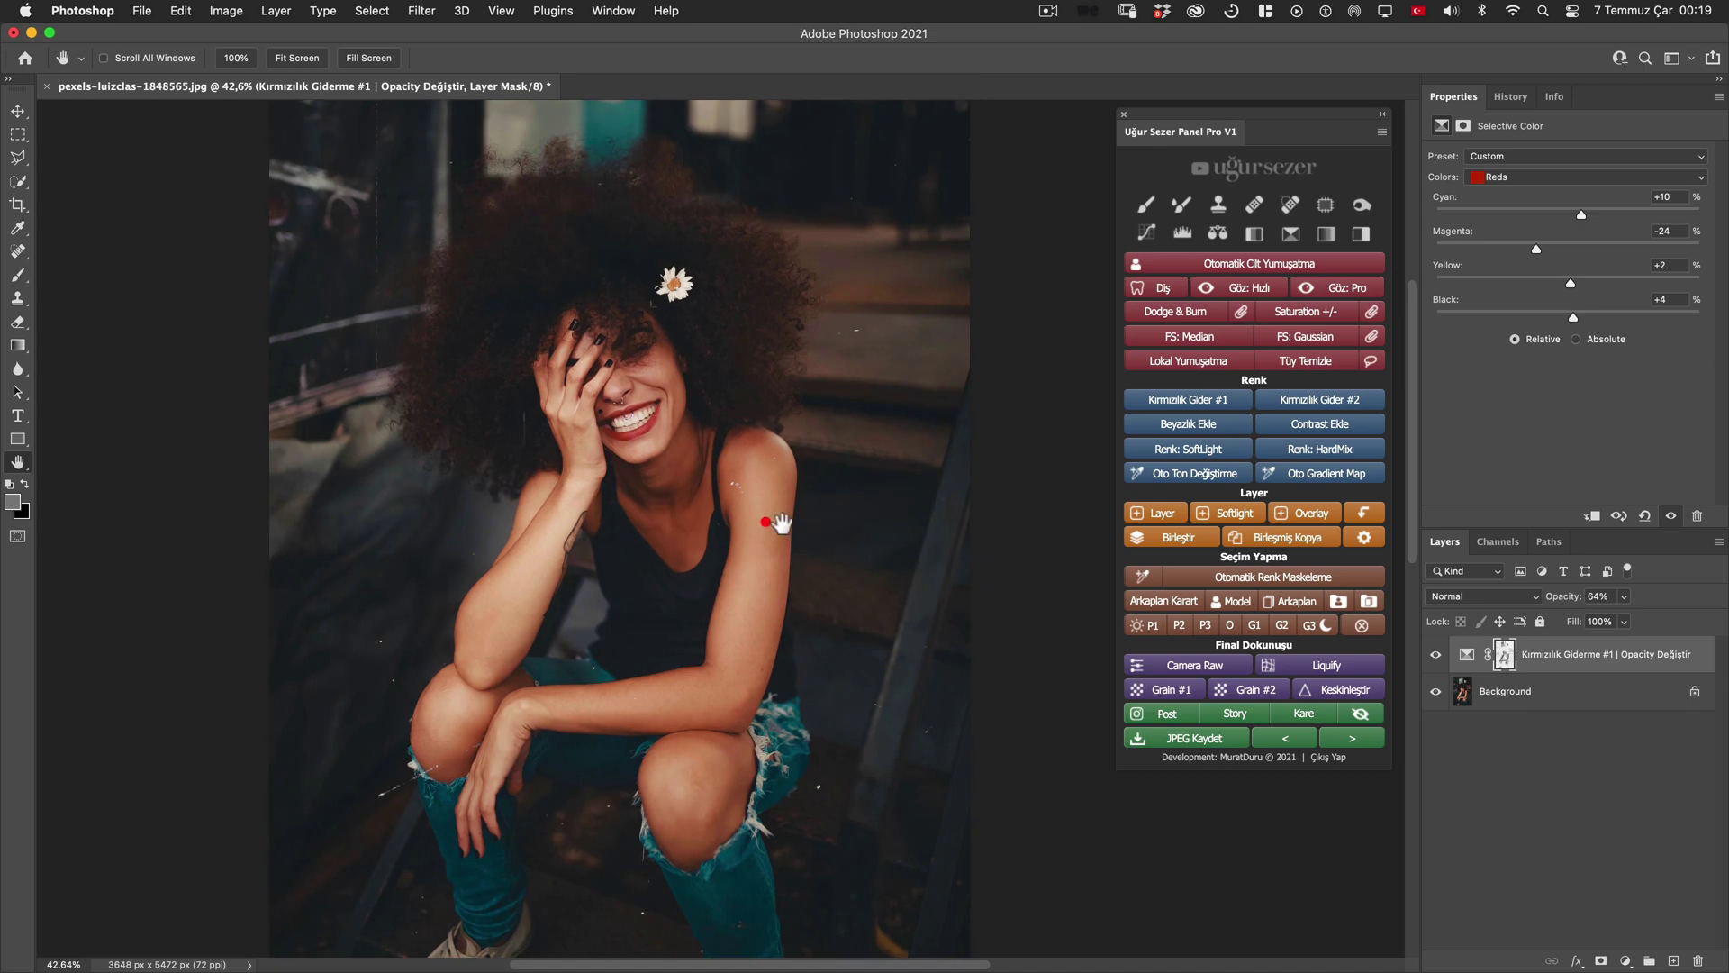
Start a skin tone change and sample the skin colour #B16340 from the shoulder.
click(1254, 626)
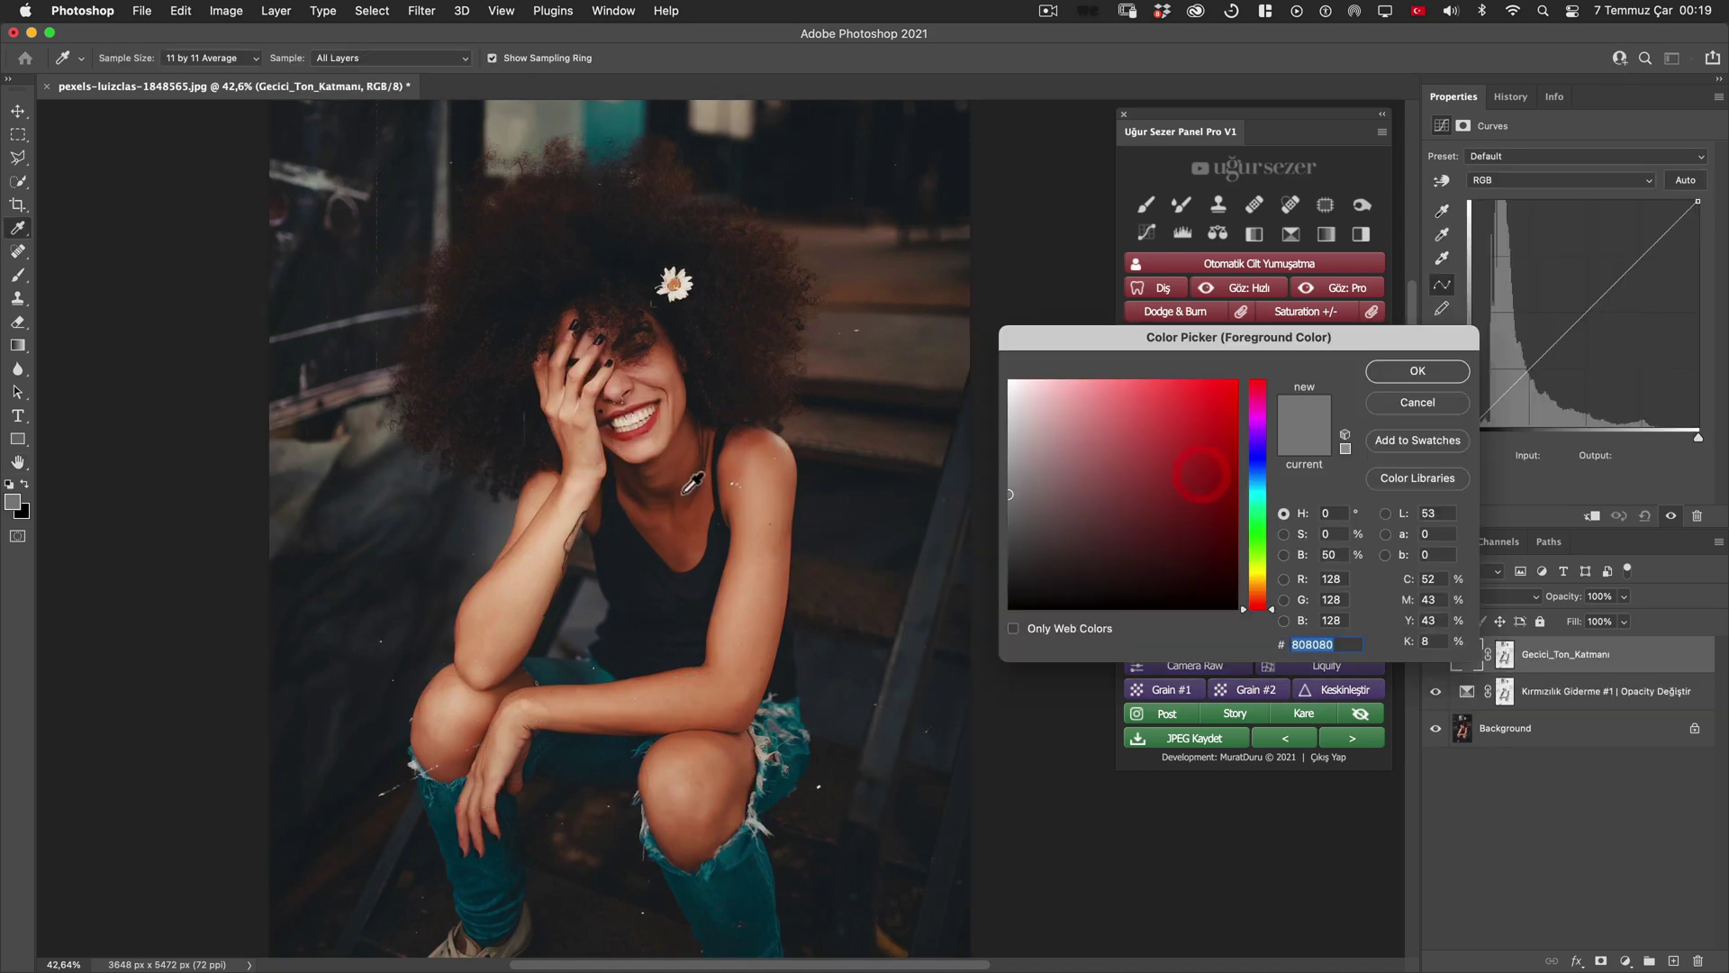
click(687, 531)
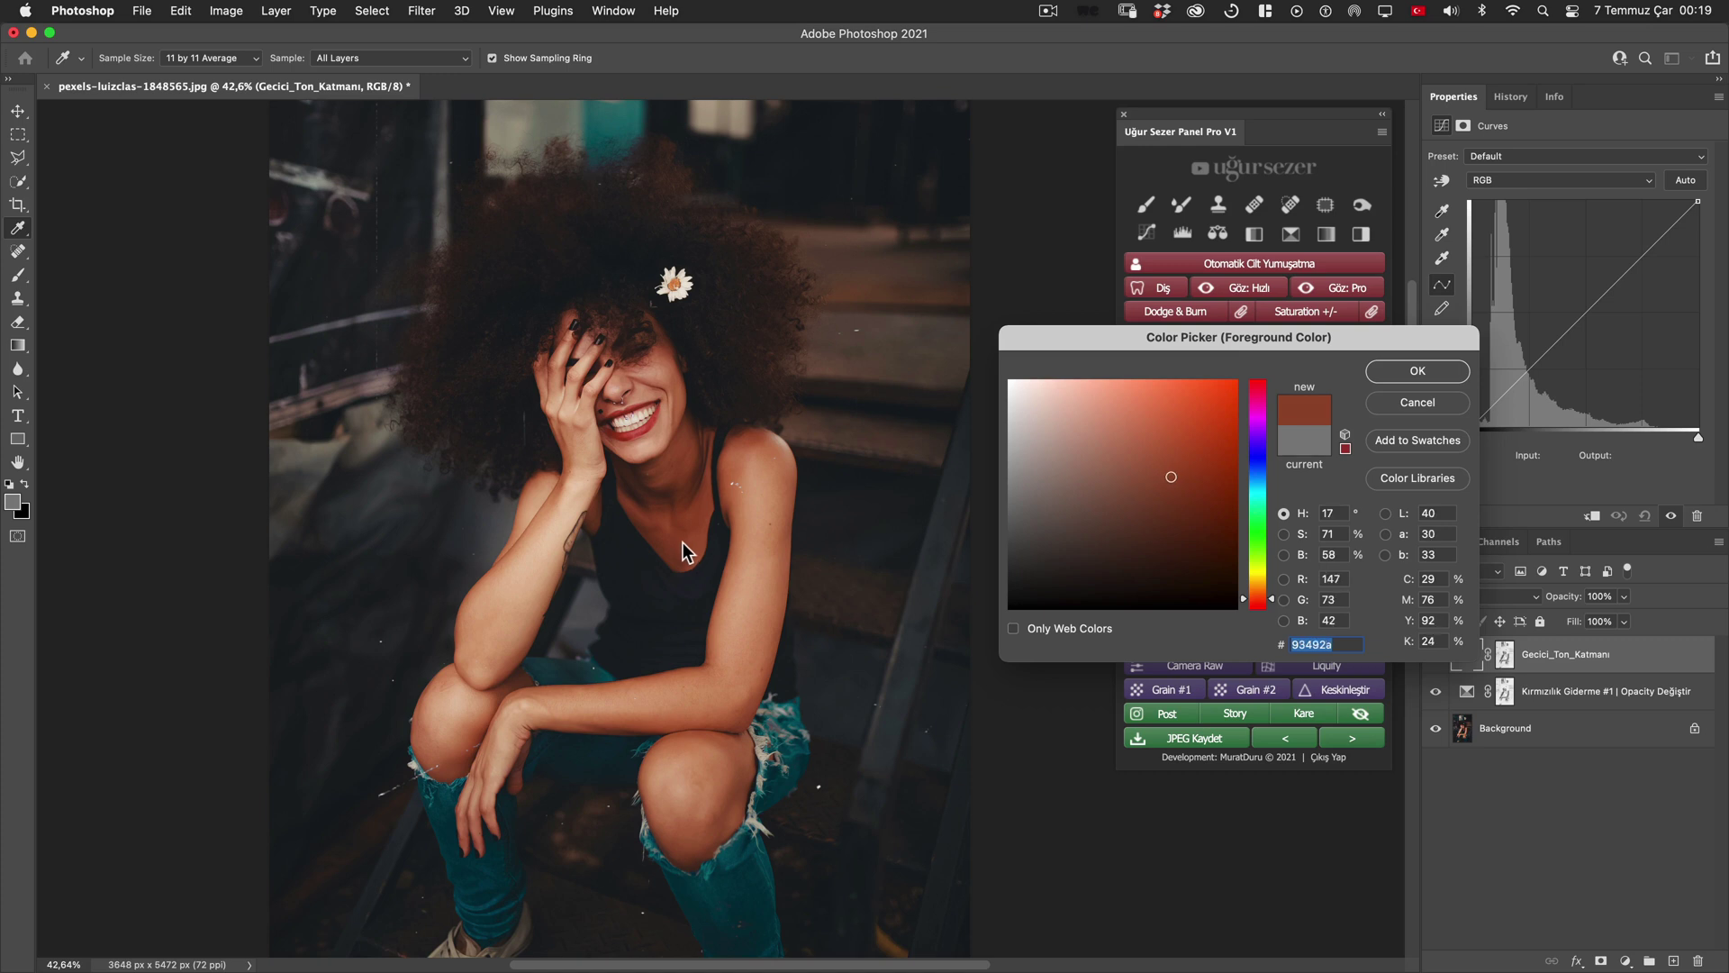
click(747, 442)
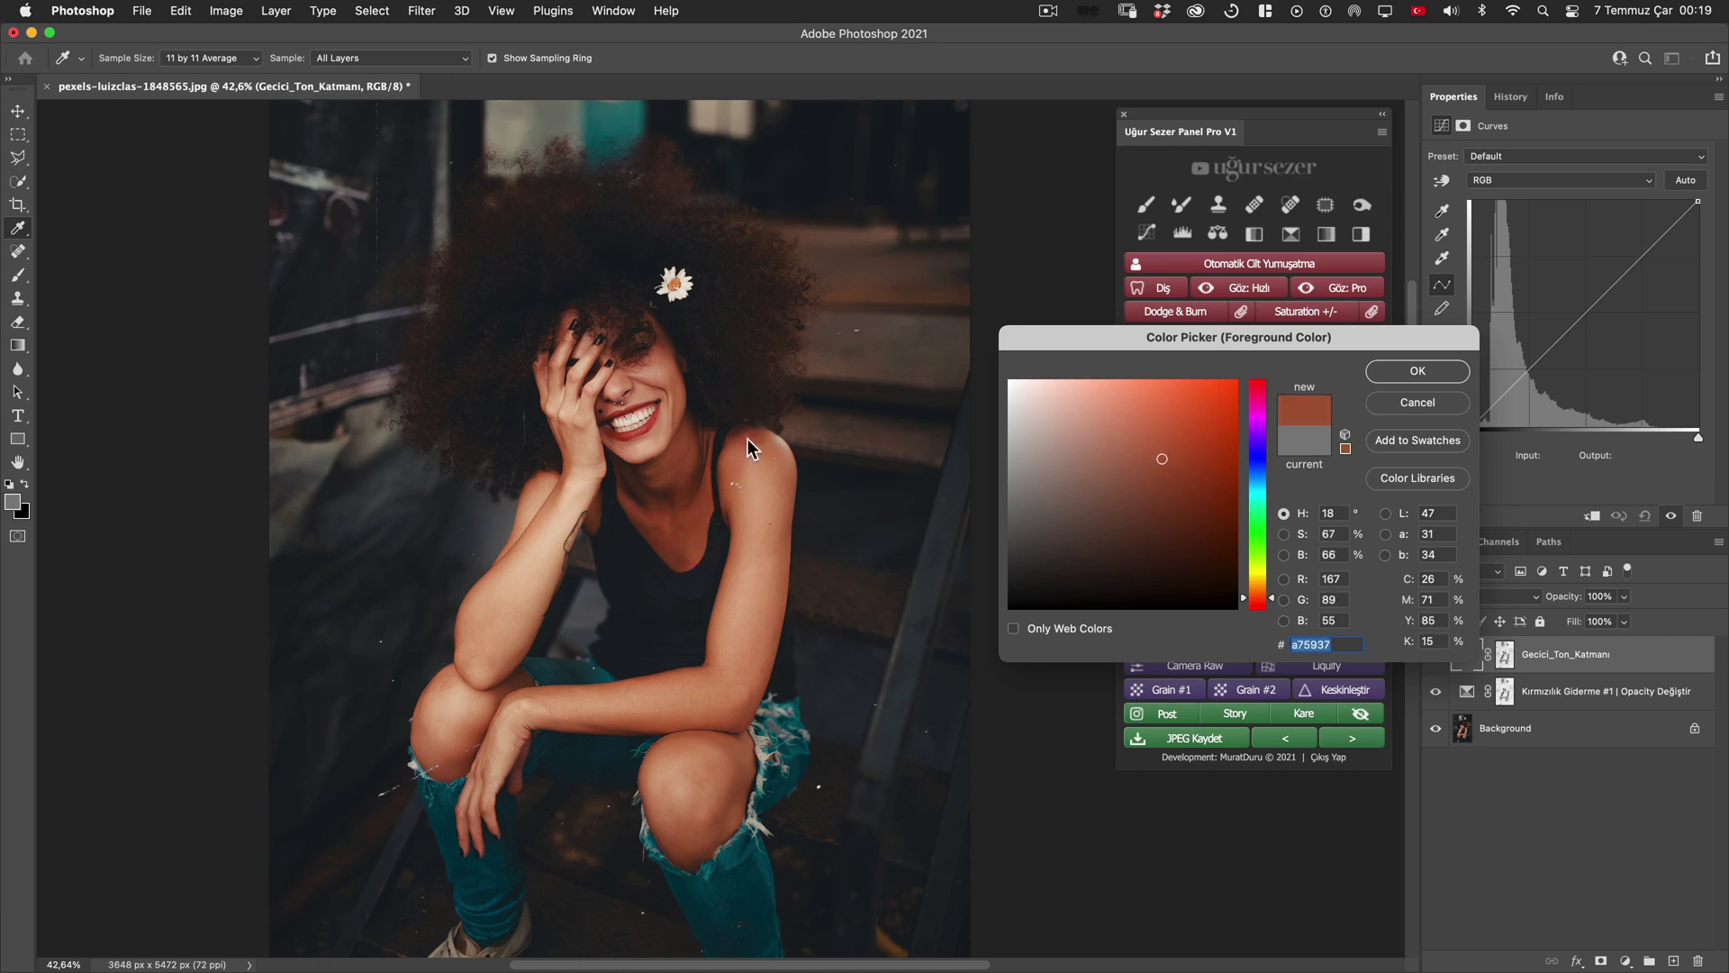
click(747, 443)
key(Return)
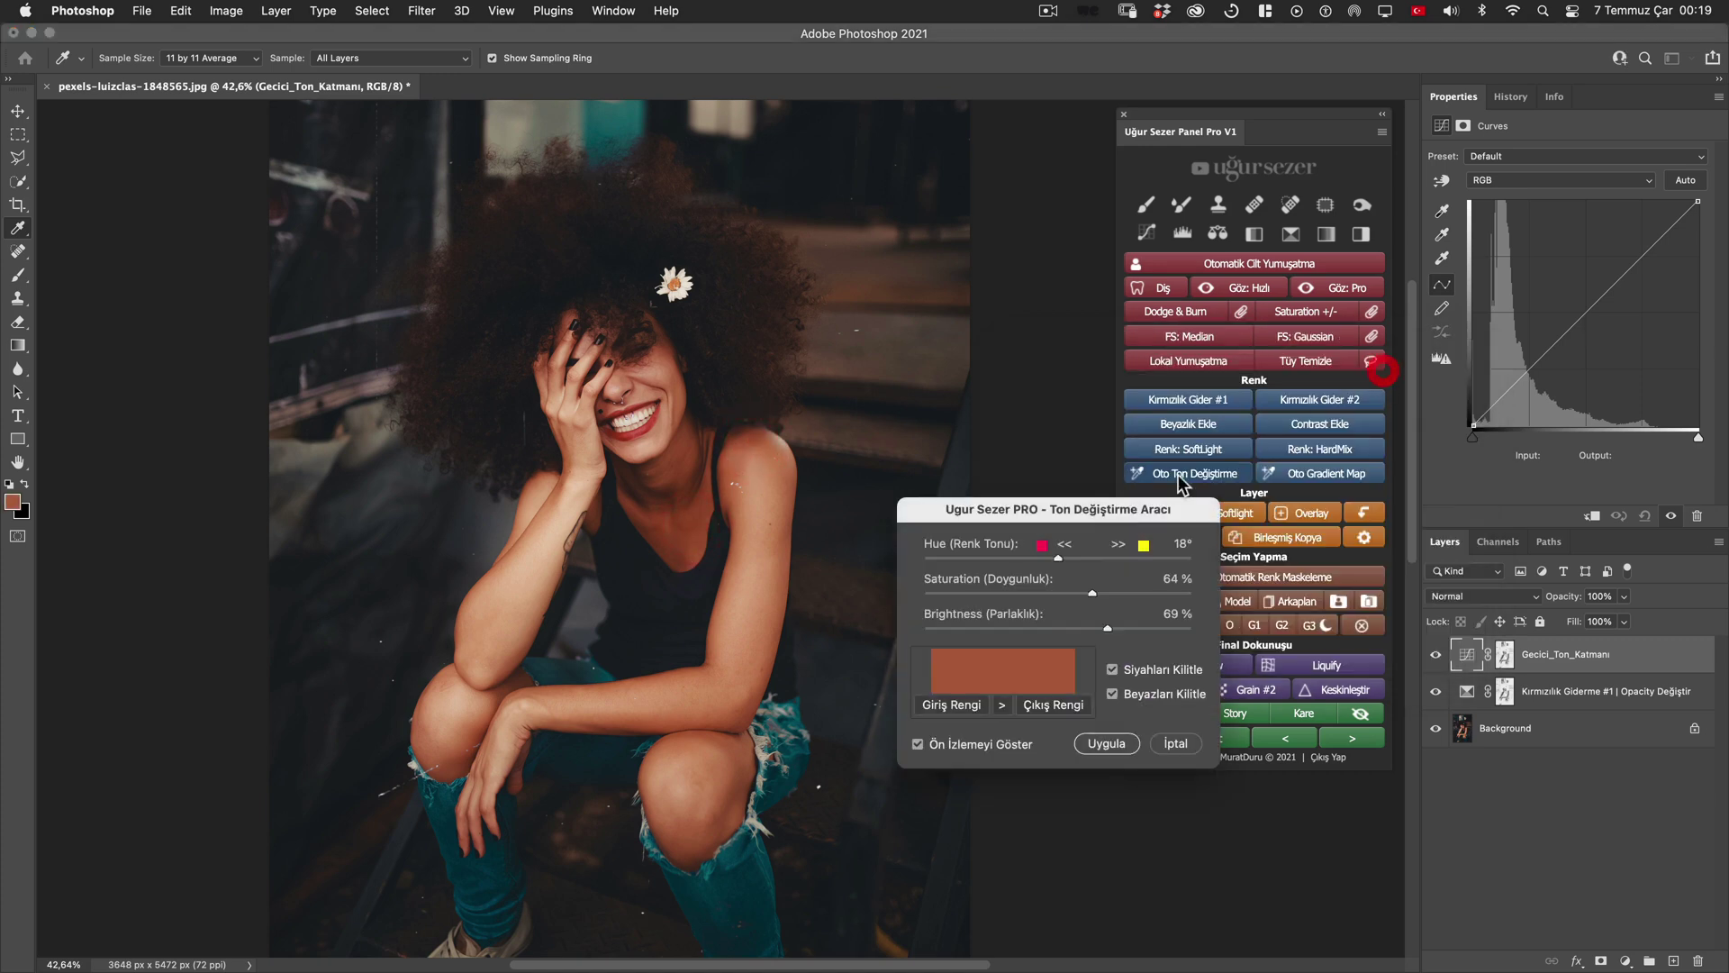
Set the target to hue 26°, saturation 66%, brightness 72% (#B8733E) and apply the layer.
drag(1050, 519, 955, 493)
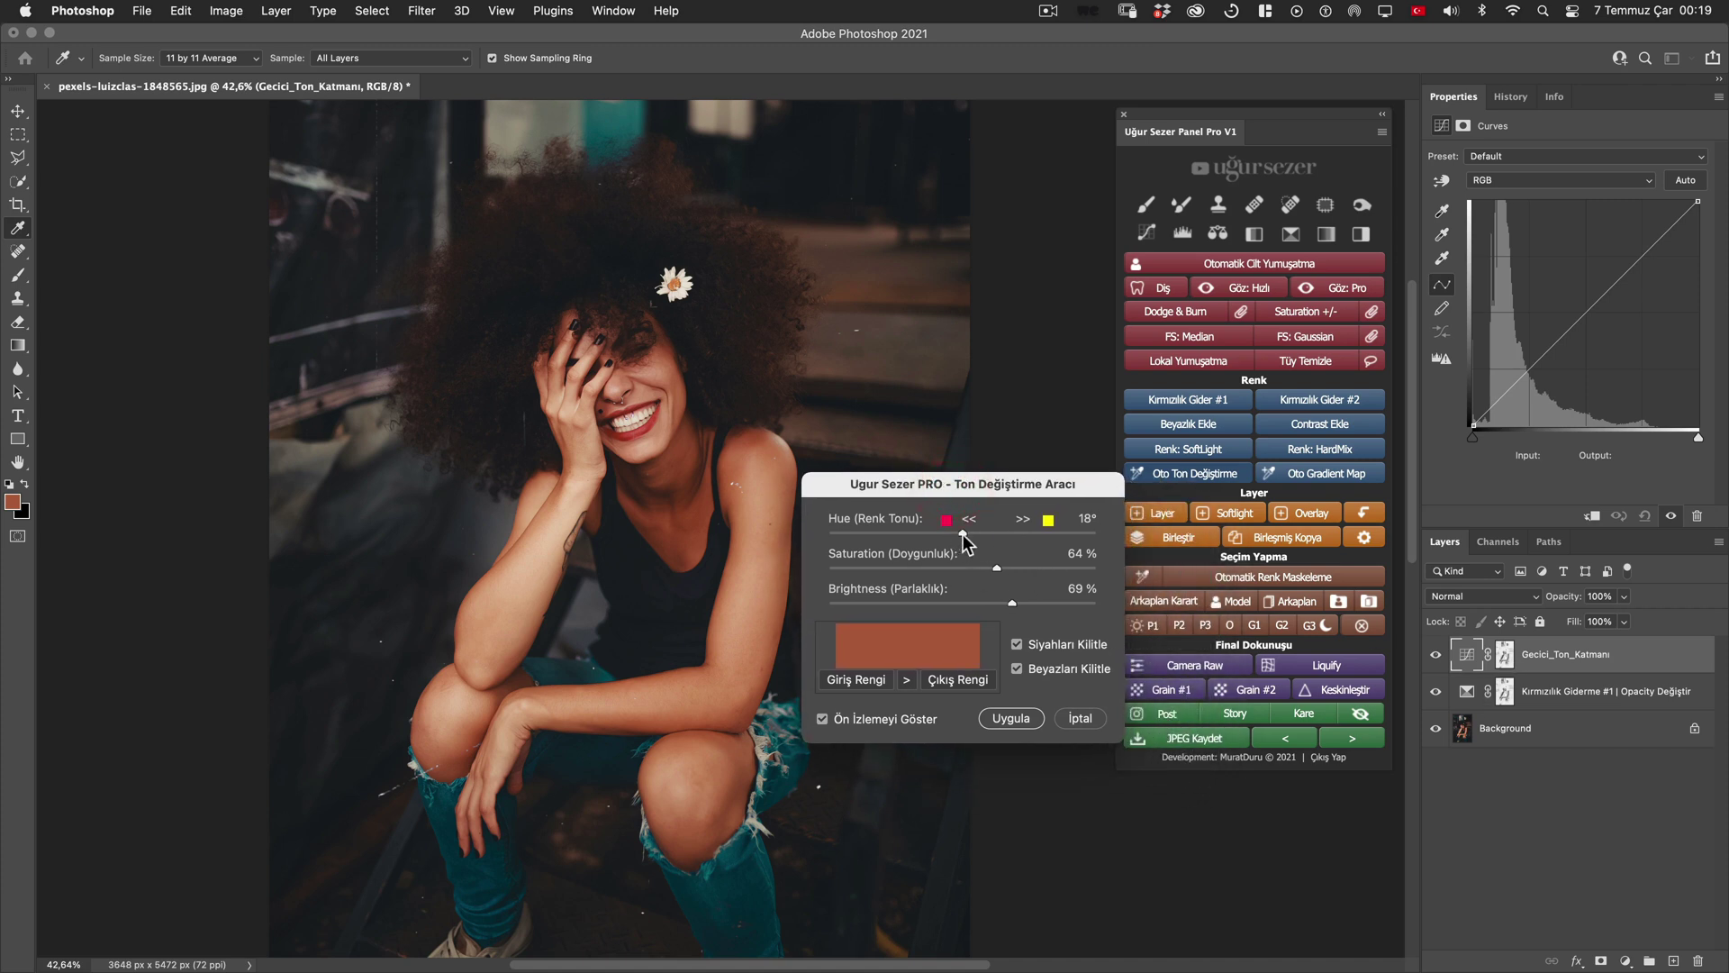
drag(962, 537, 972, 541)
click(1004, 567)
click(976, 535)
drag(1013, 604, 1018, 604)
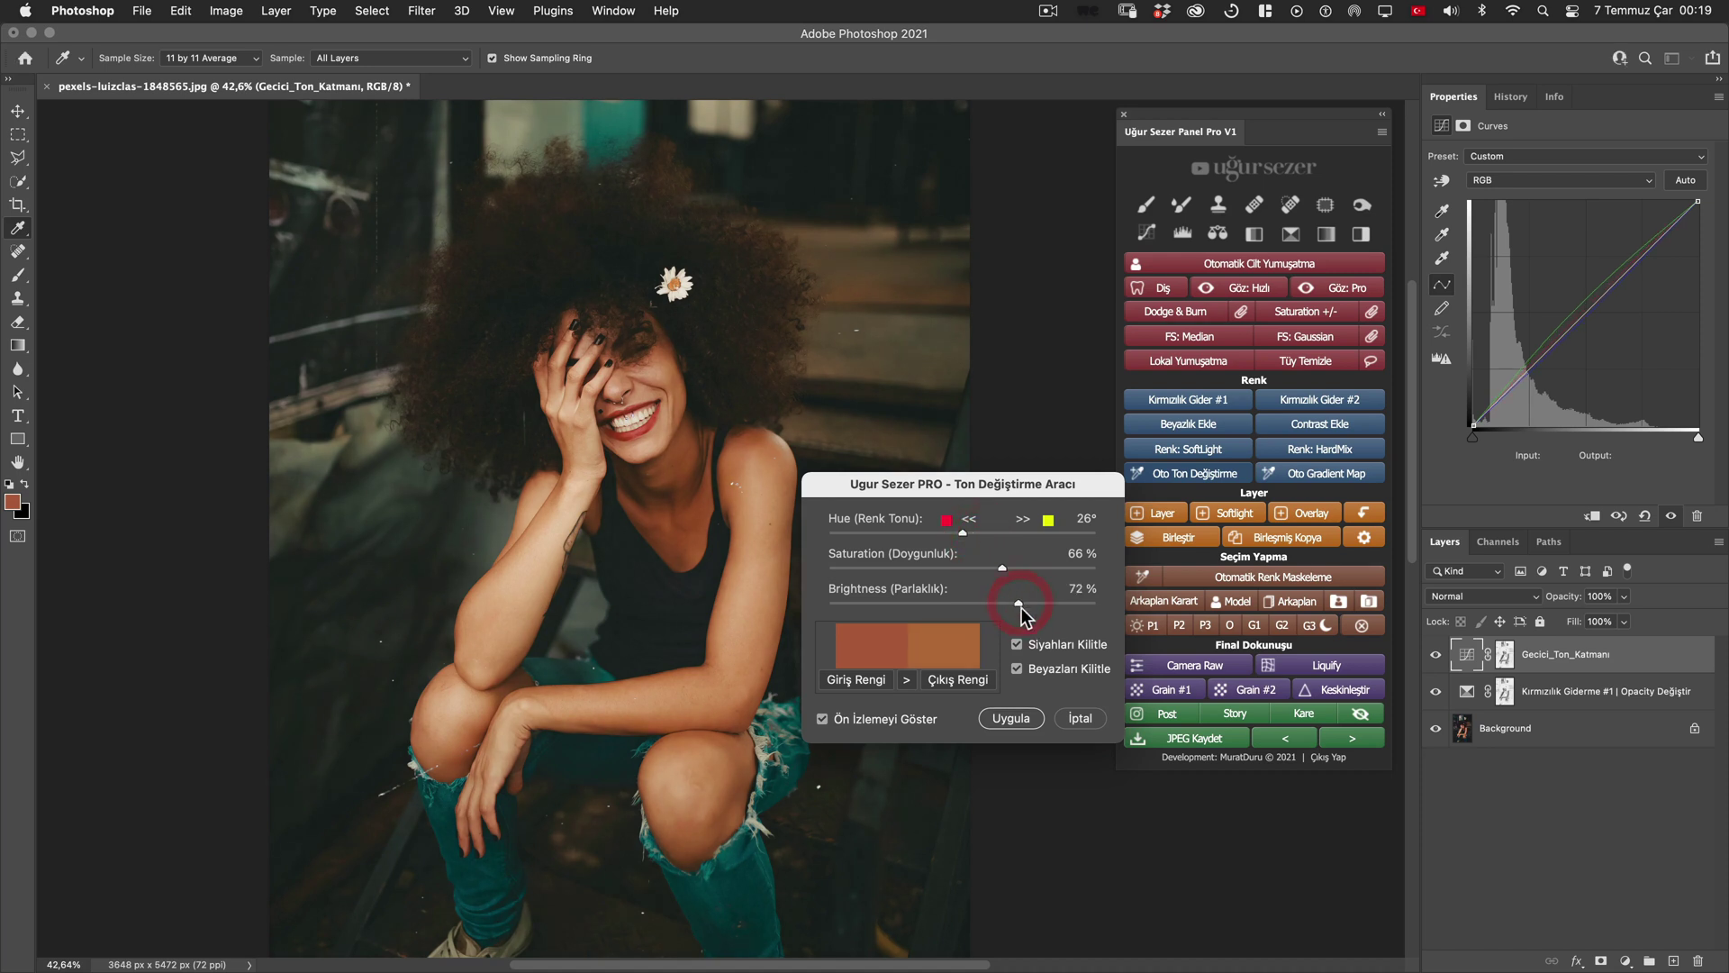
click(1012, 718)
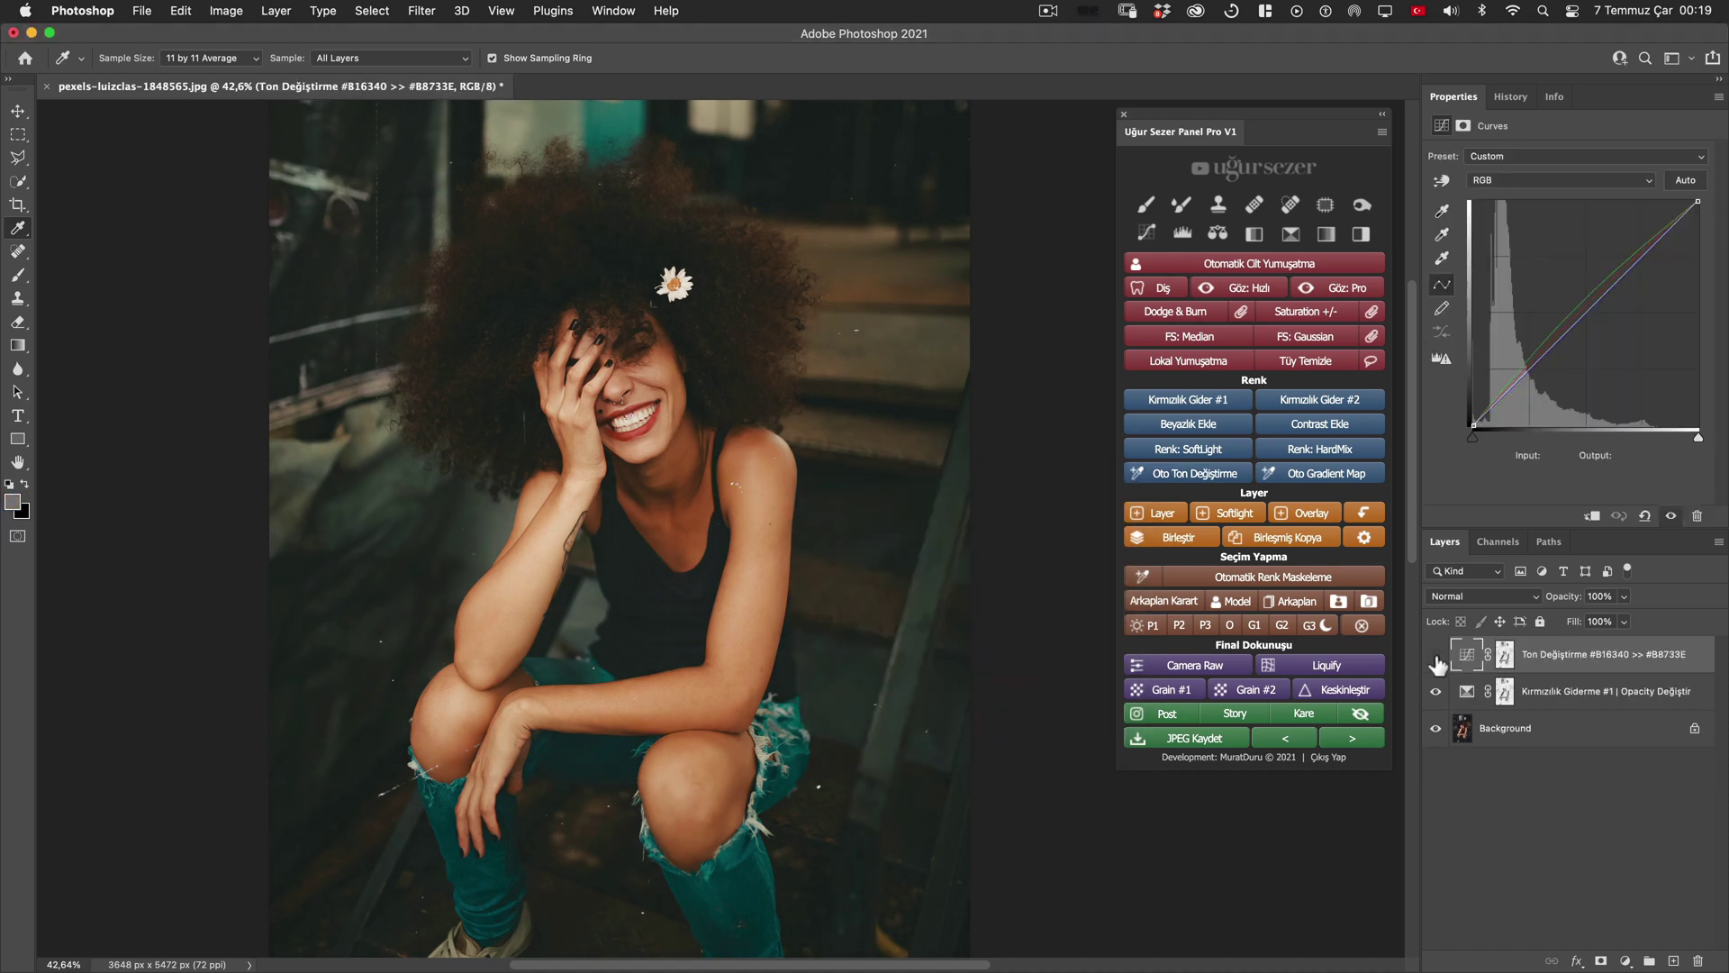
Re-show the tone change layer, select skin with G1, and add a Shadows Color Balance layer.
click(1436, 655)
click(1253, 625)
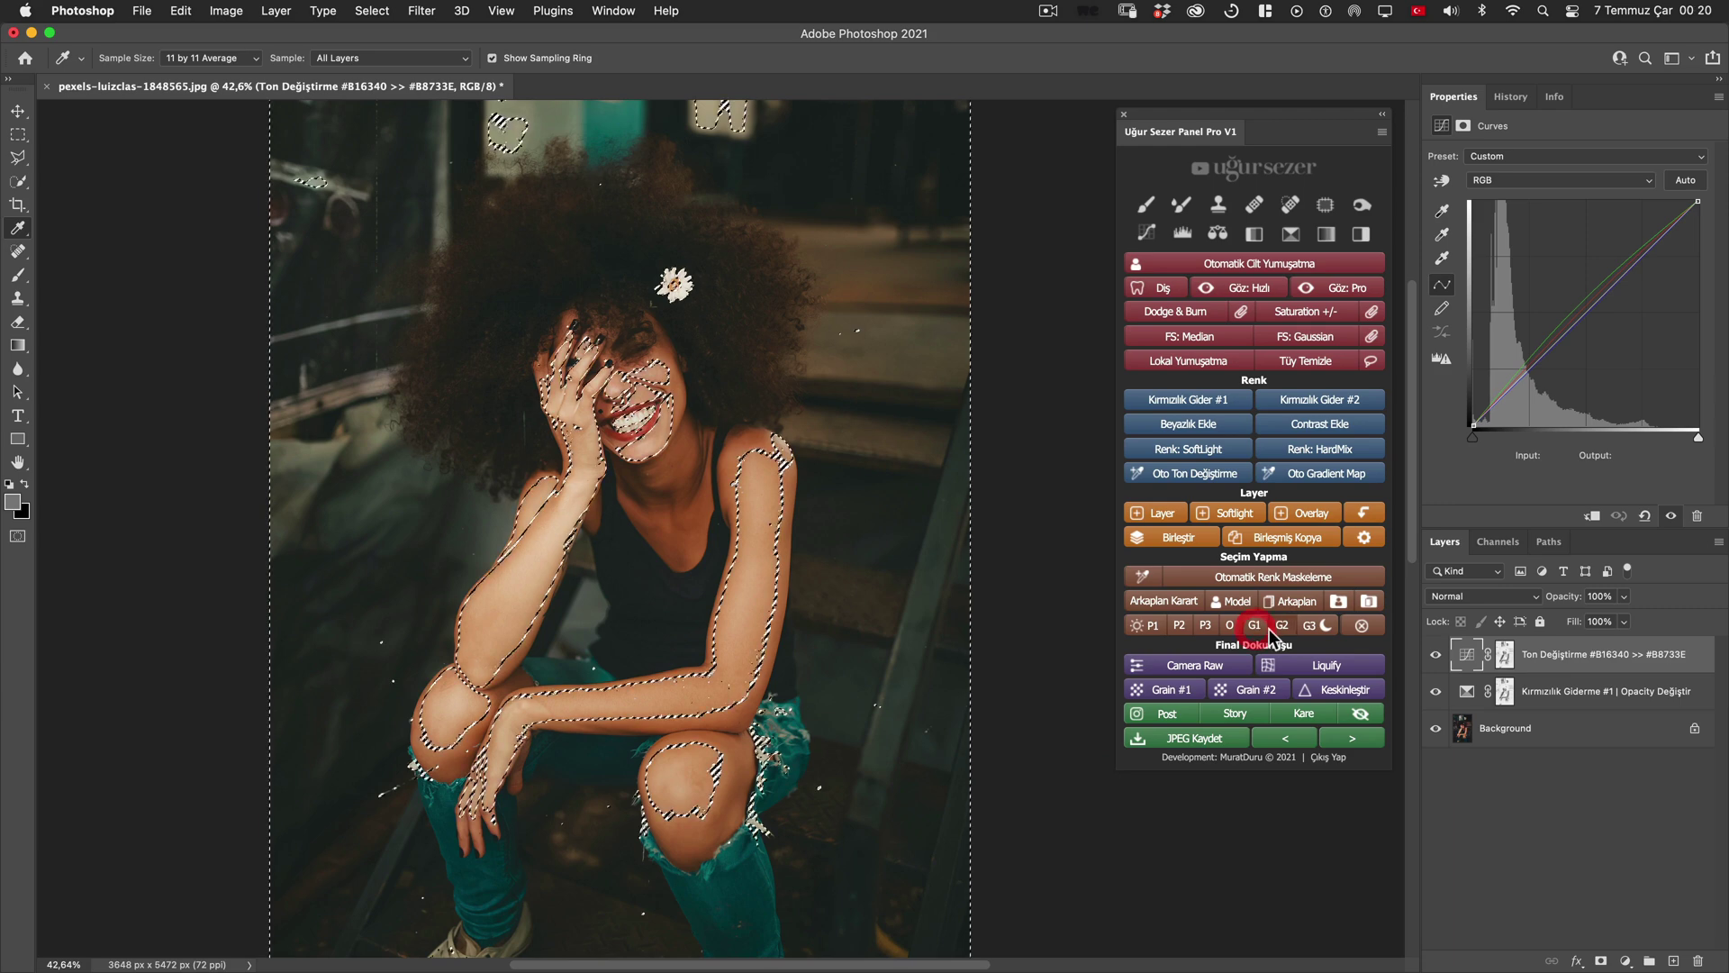
click(1218, 233)
click(1499, 157)
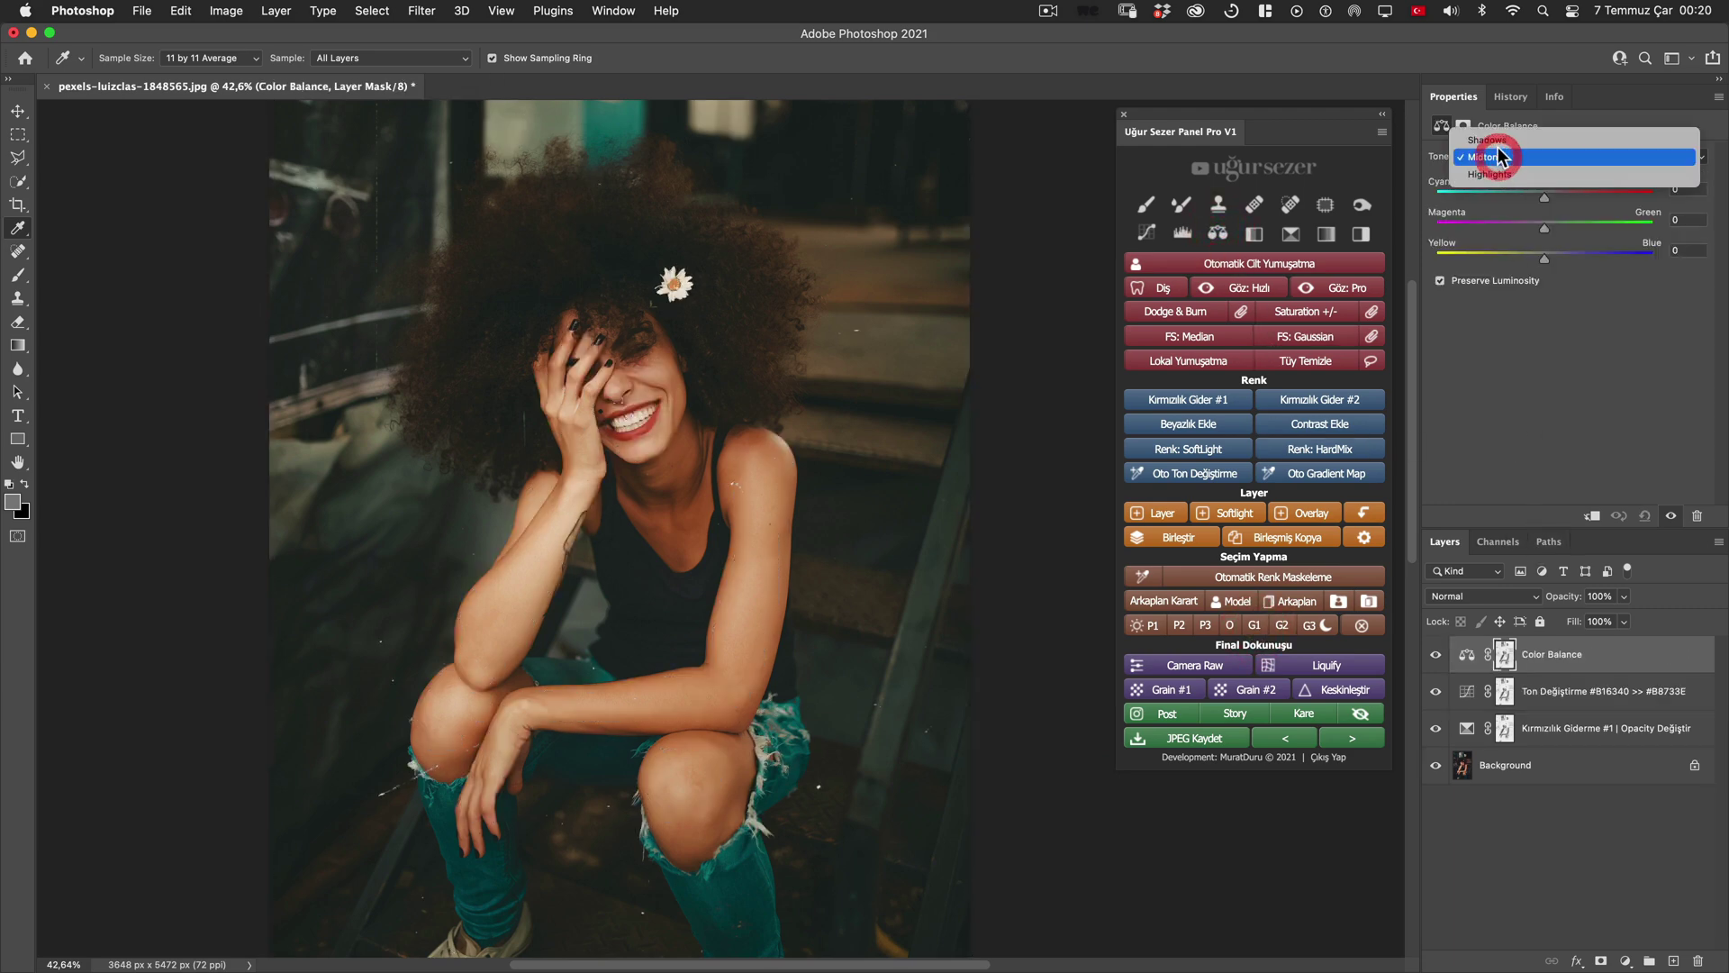
click(1488, 140)
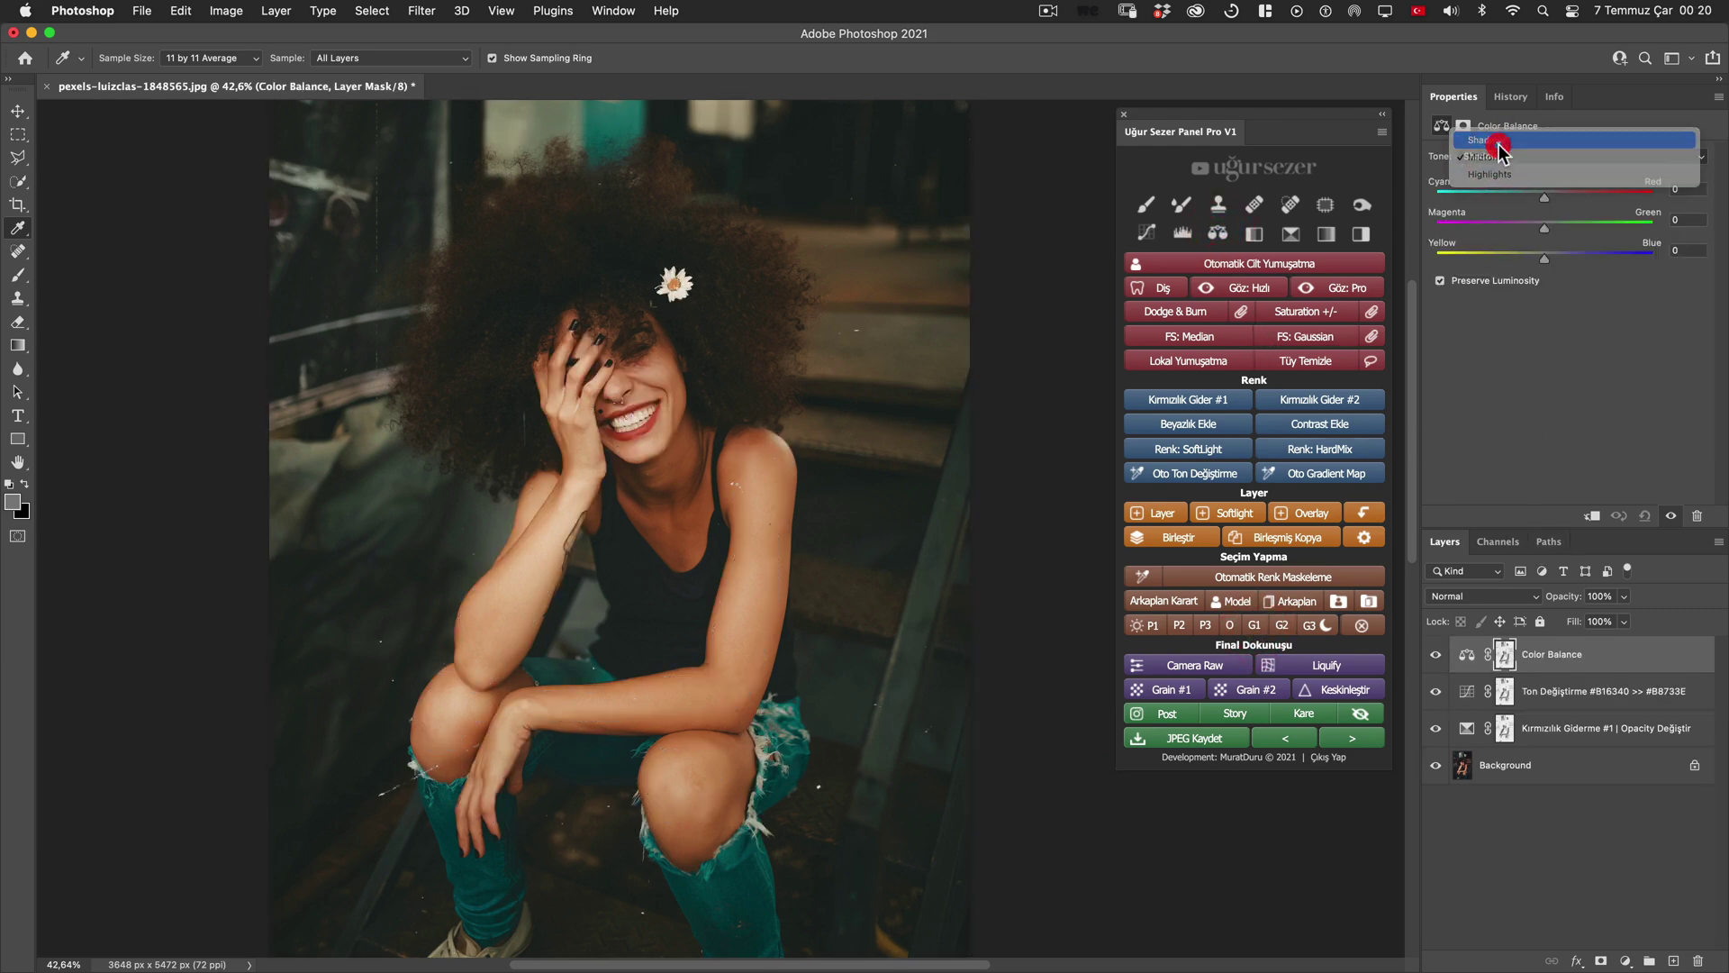
Shift the shadows' Yellow/Blue balance to +10.
click(1554, 259)
click(1547, 199)
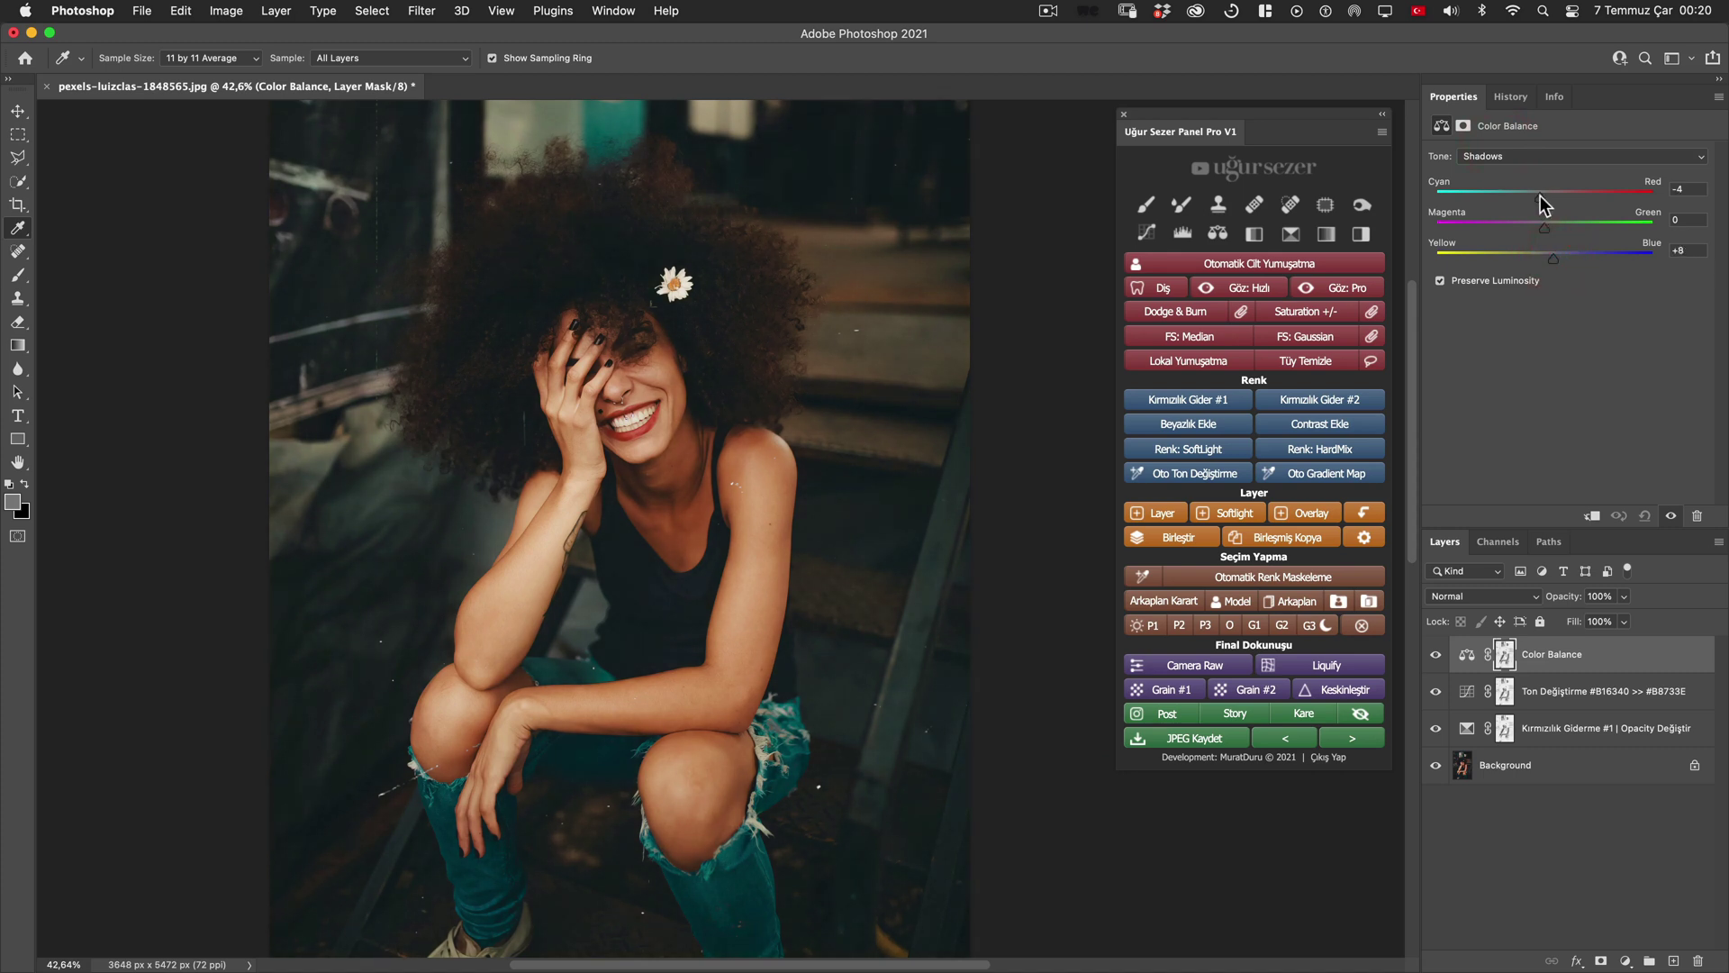
drag(1540, 200, 1550, 204)
click(1553, 260)
Toggle the adjustments off and on to compare the result with the original.
click(1536, 156)
click(1629, 433)
scroll(666, 394, up, 3)
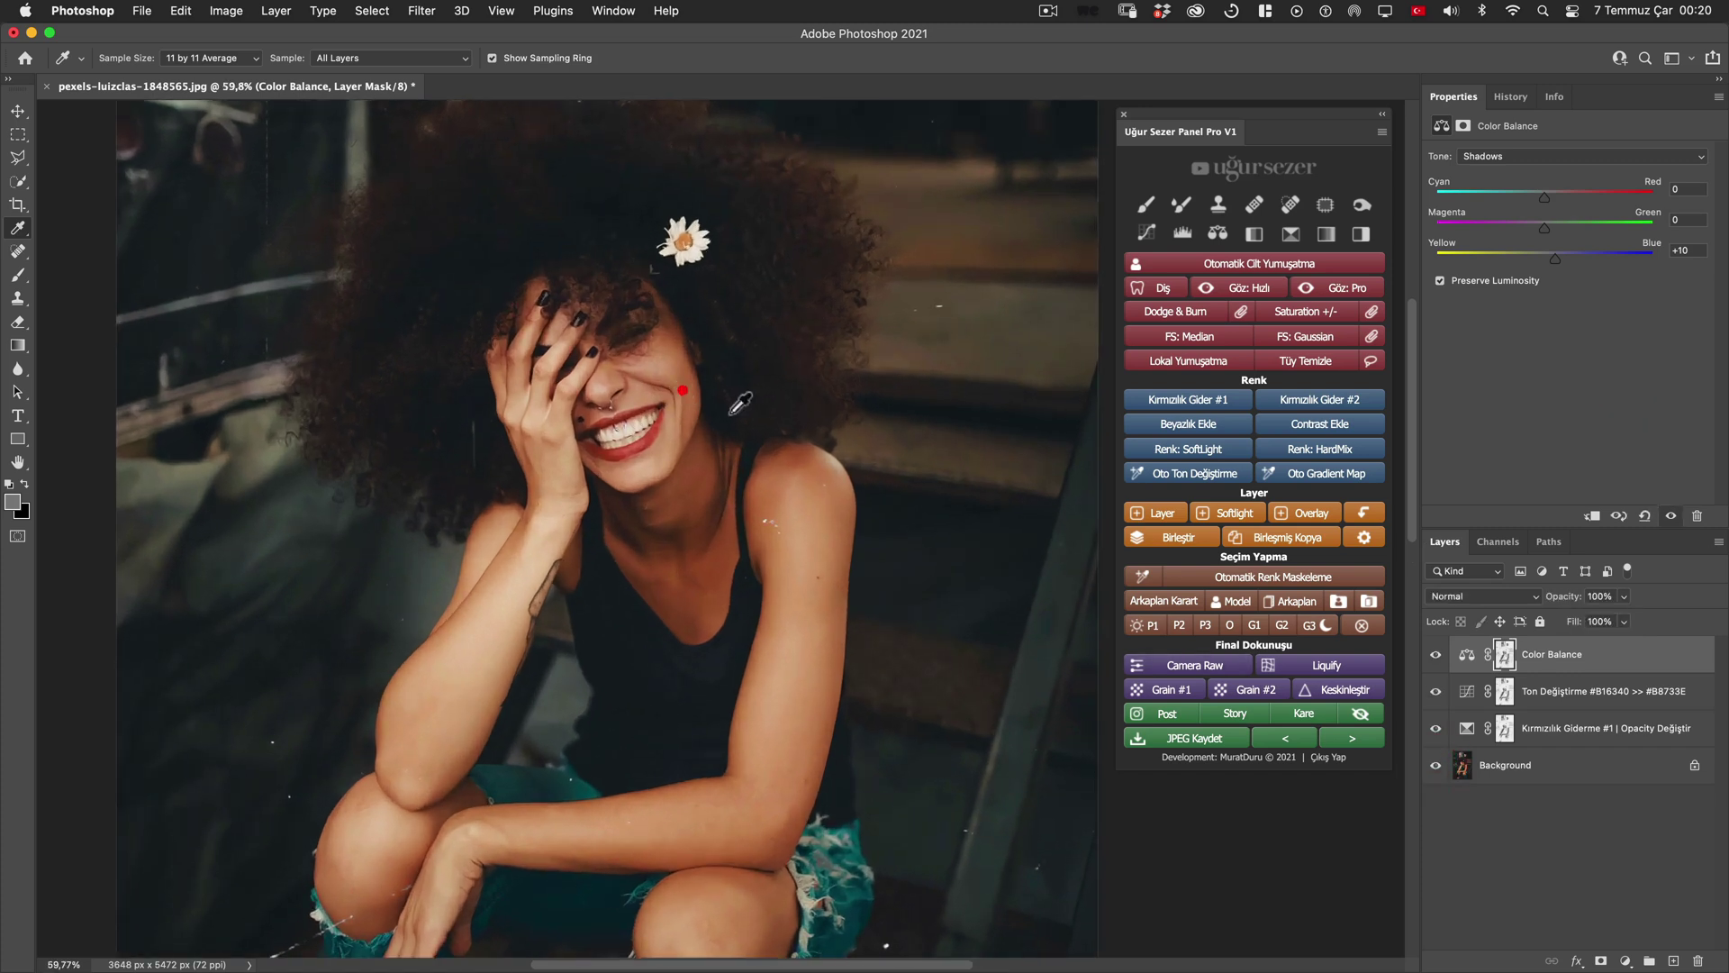
alt+click(1436, 765)
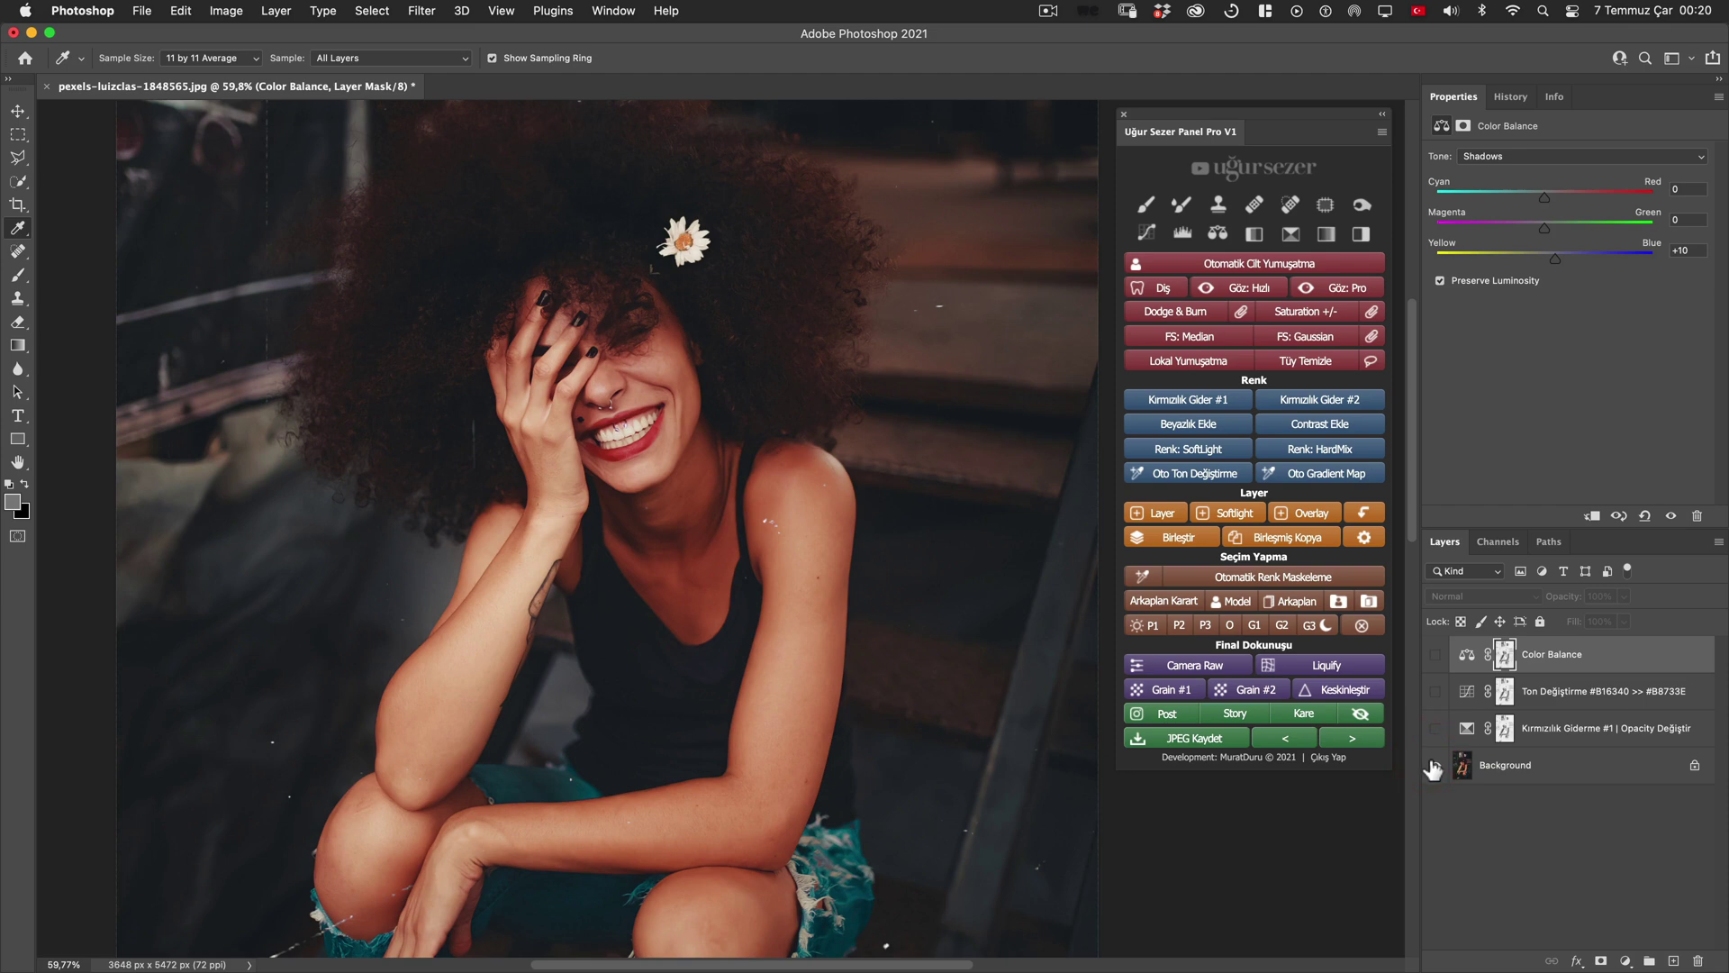
alt+click(1436, 765)
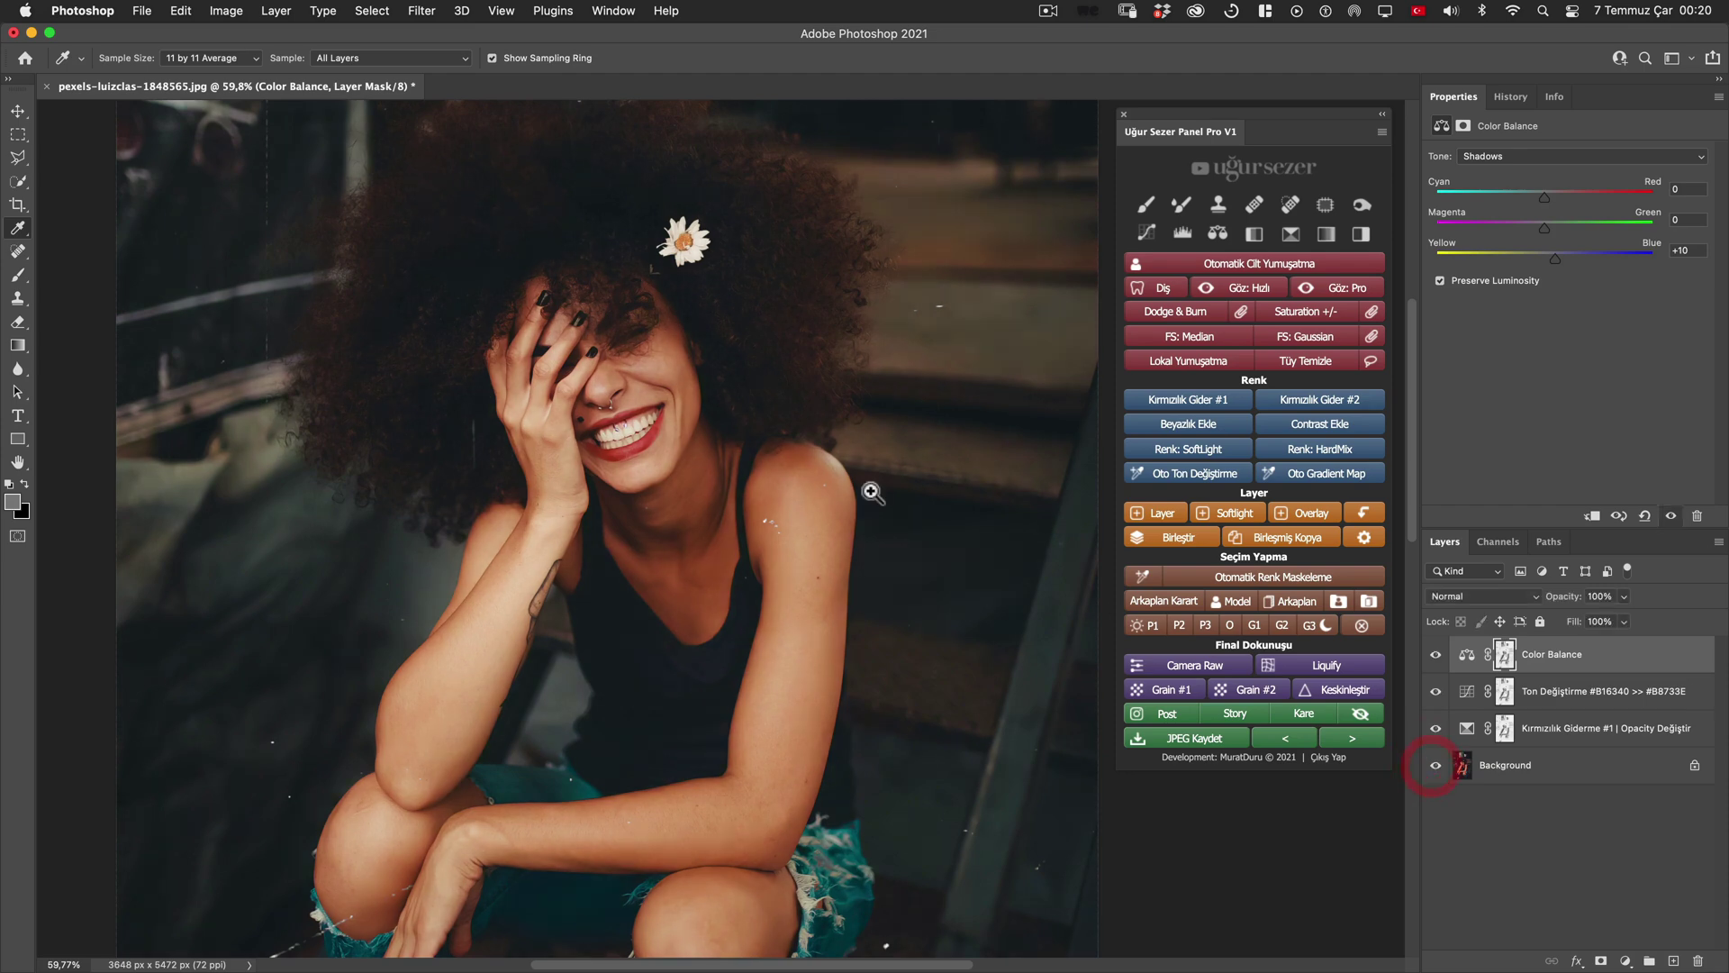
scroll(804, 482, down, 3)
scroll(770, 525, up, 1)
scroll(770, 525, up, 1)
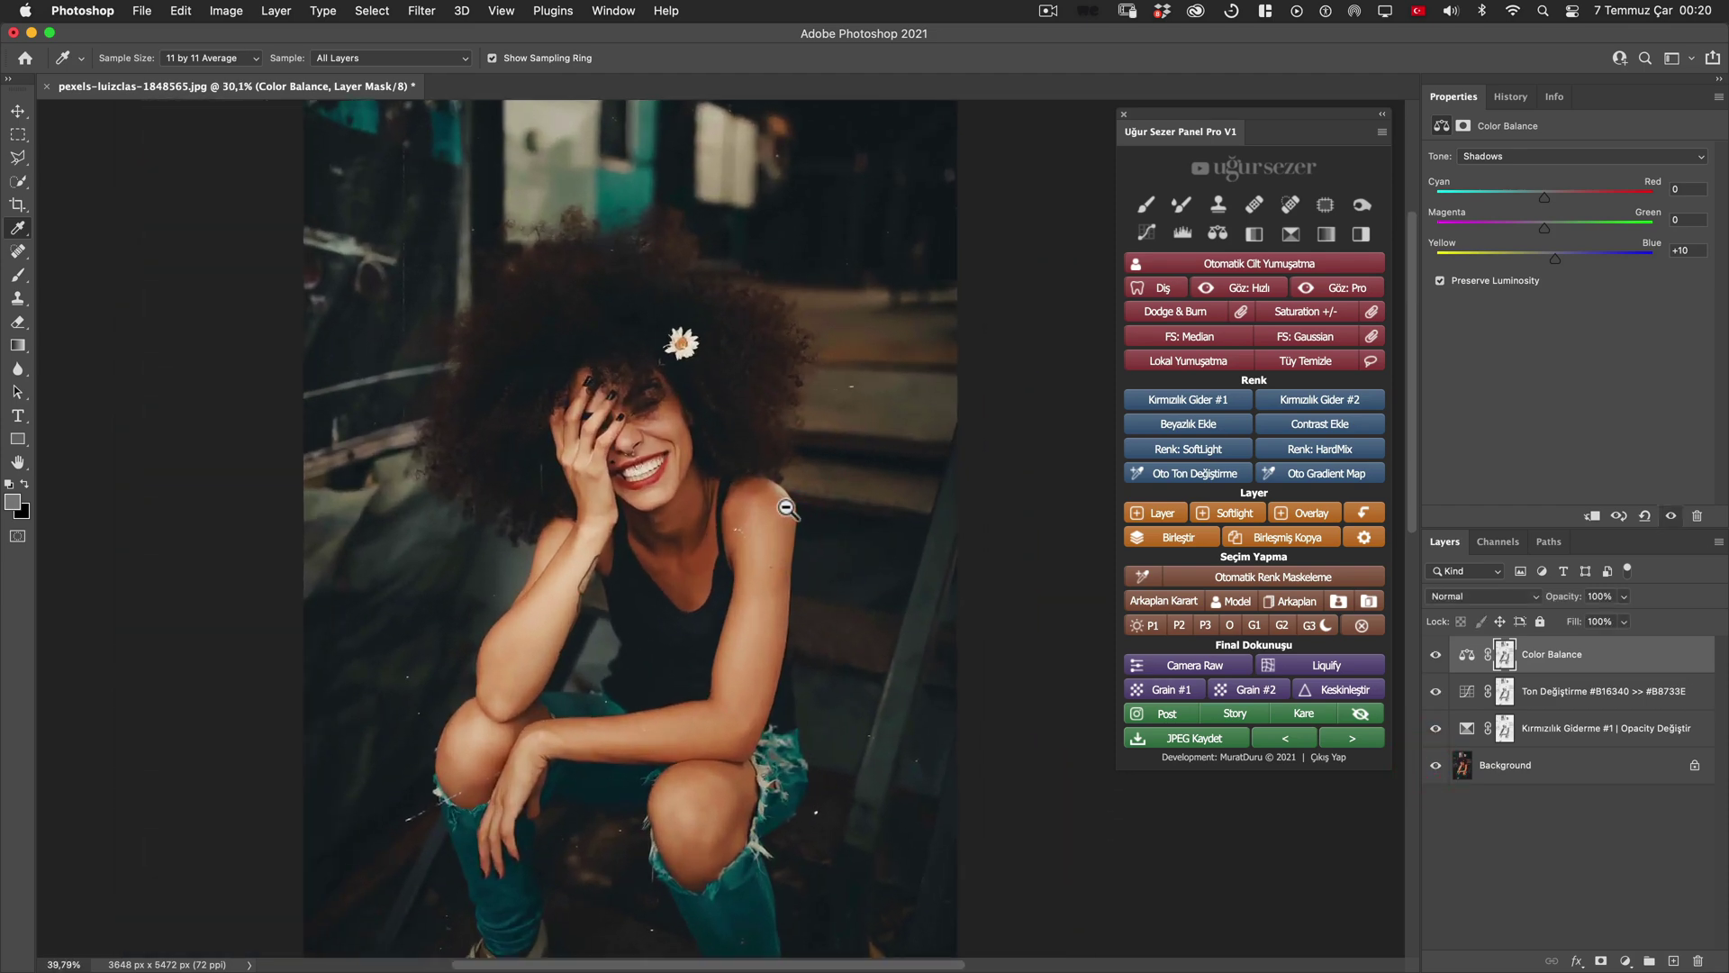
alt+click(1435, 764)
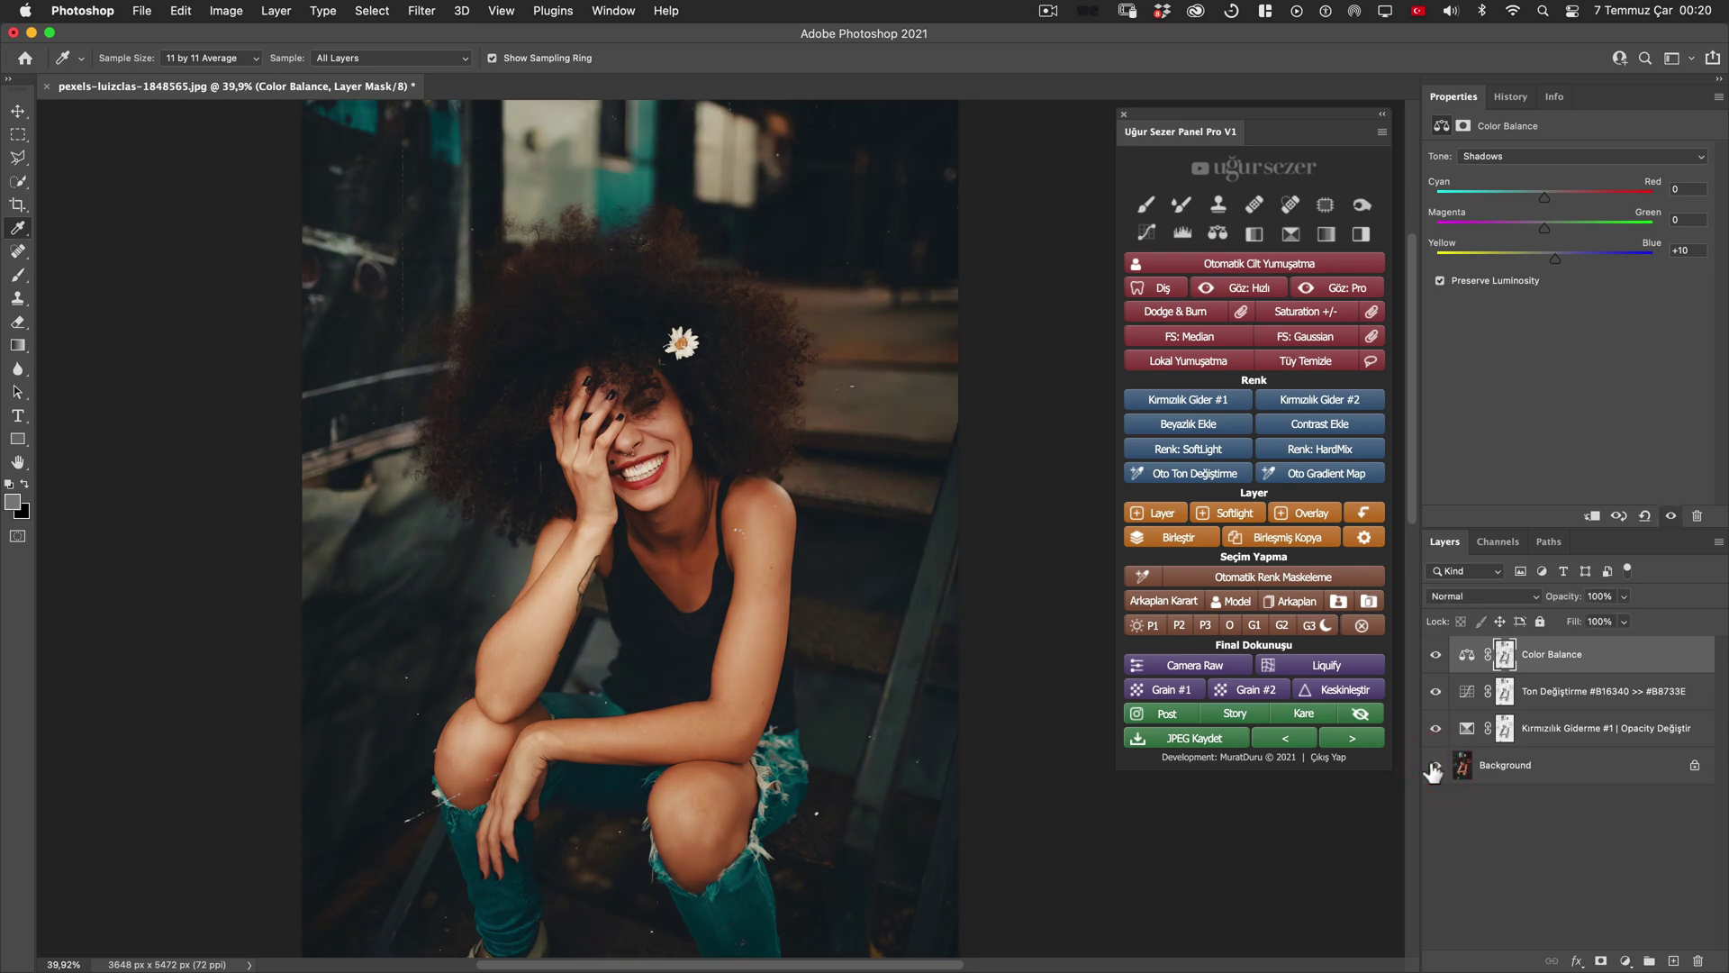
key(h)
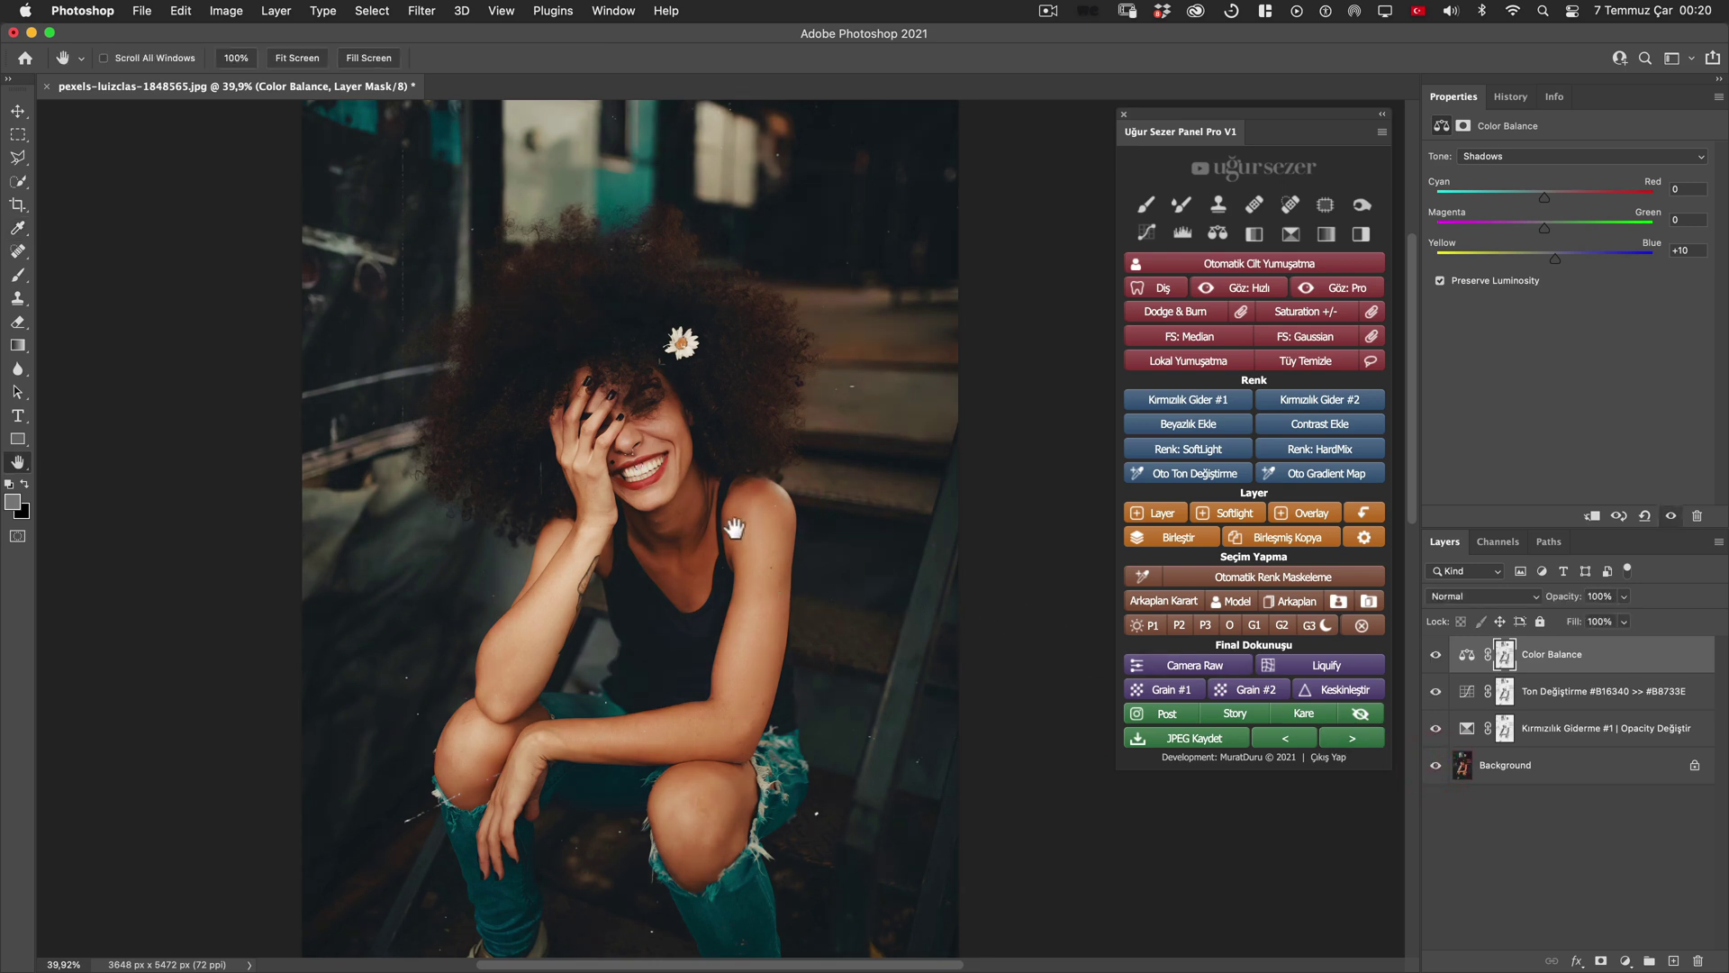
scroll(774, 463, up, 2)
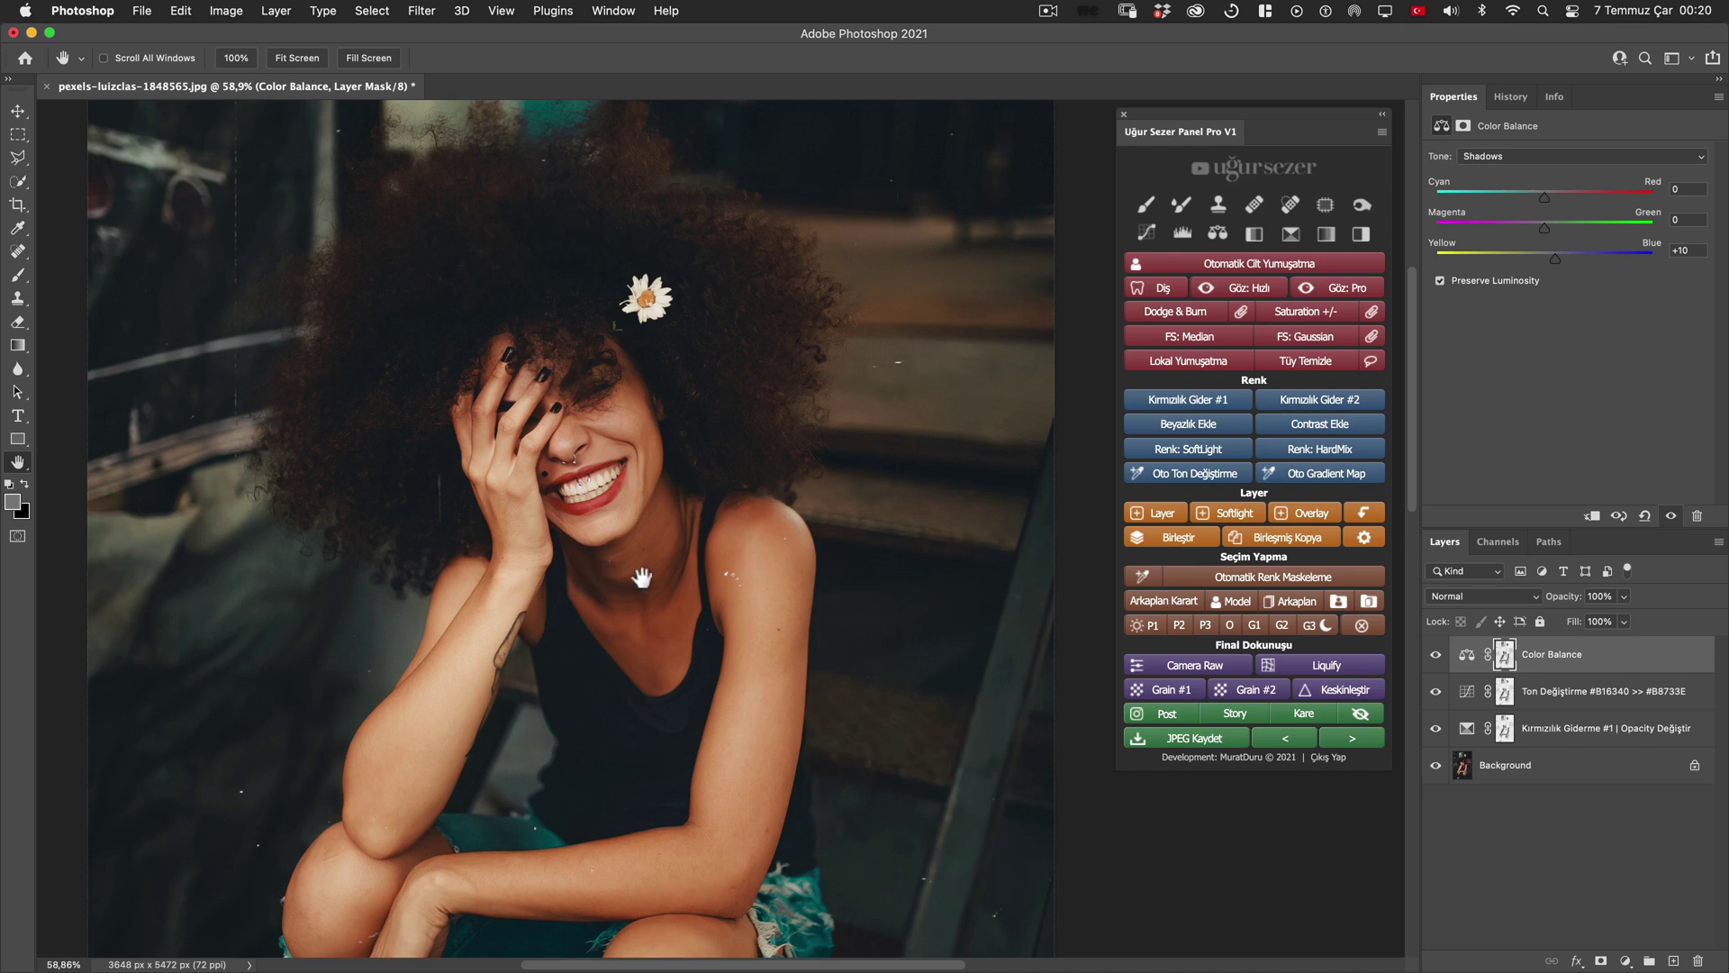
drag(788, 548, 861, 510)
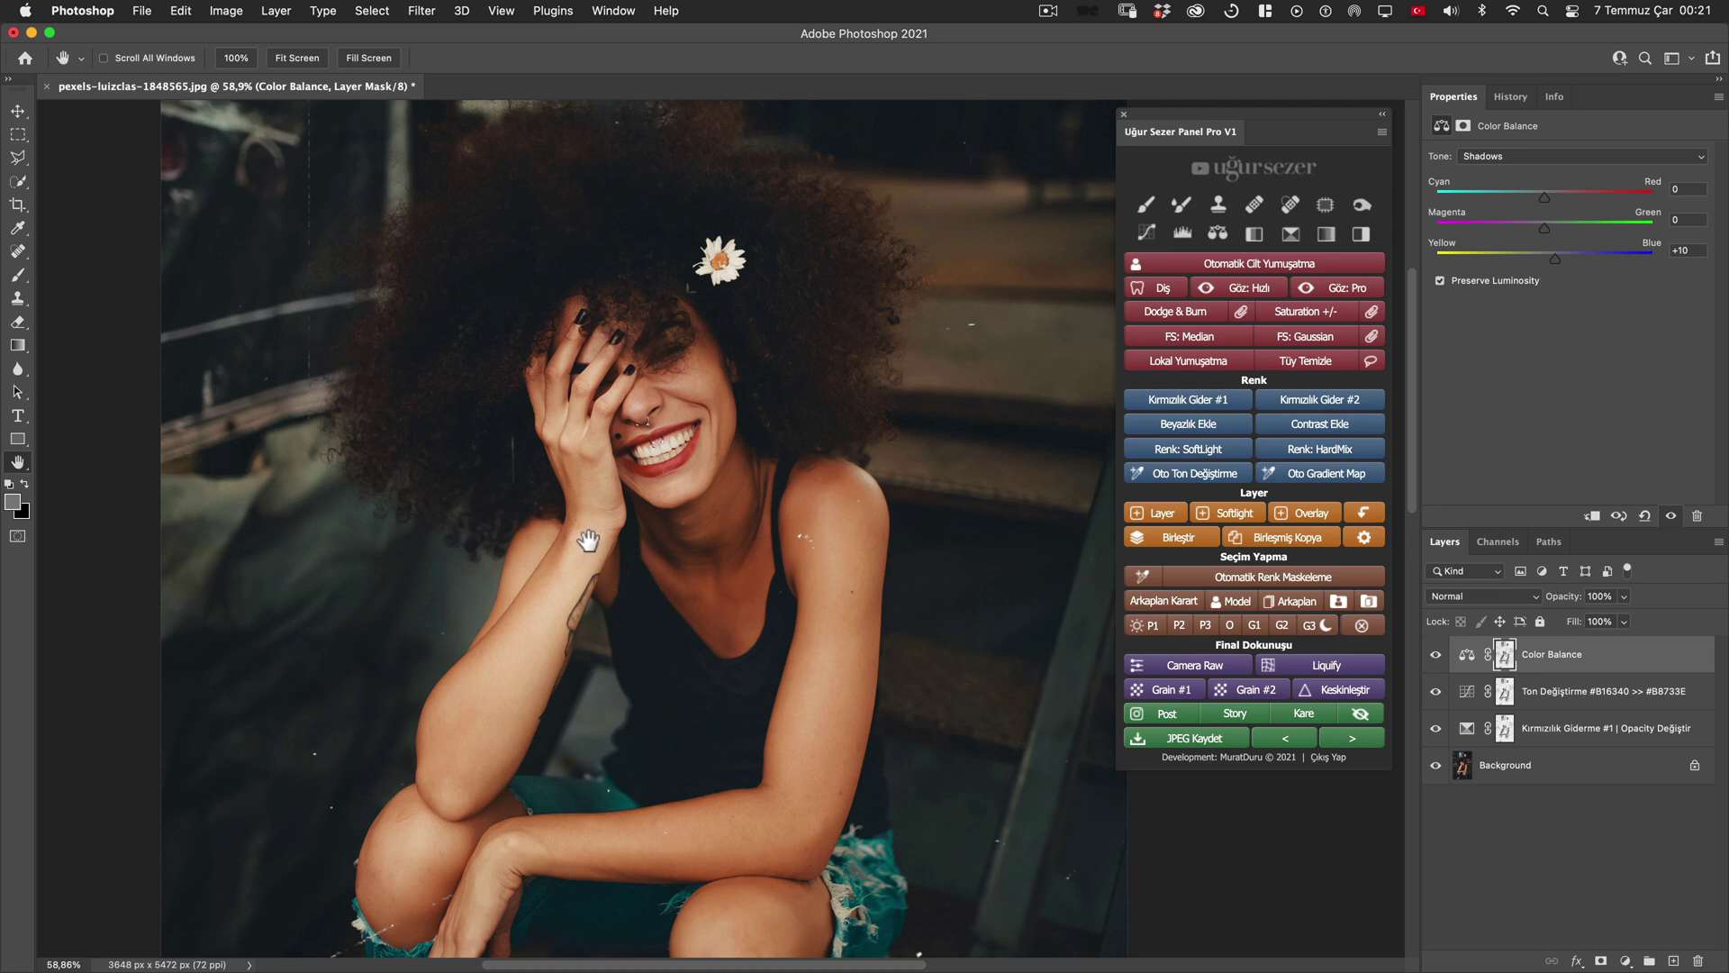
scroll(752, 478, down, 3)
drag(792, 494, 722, 493)
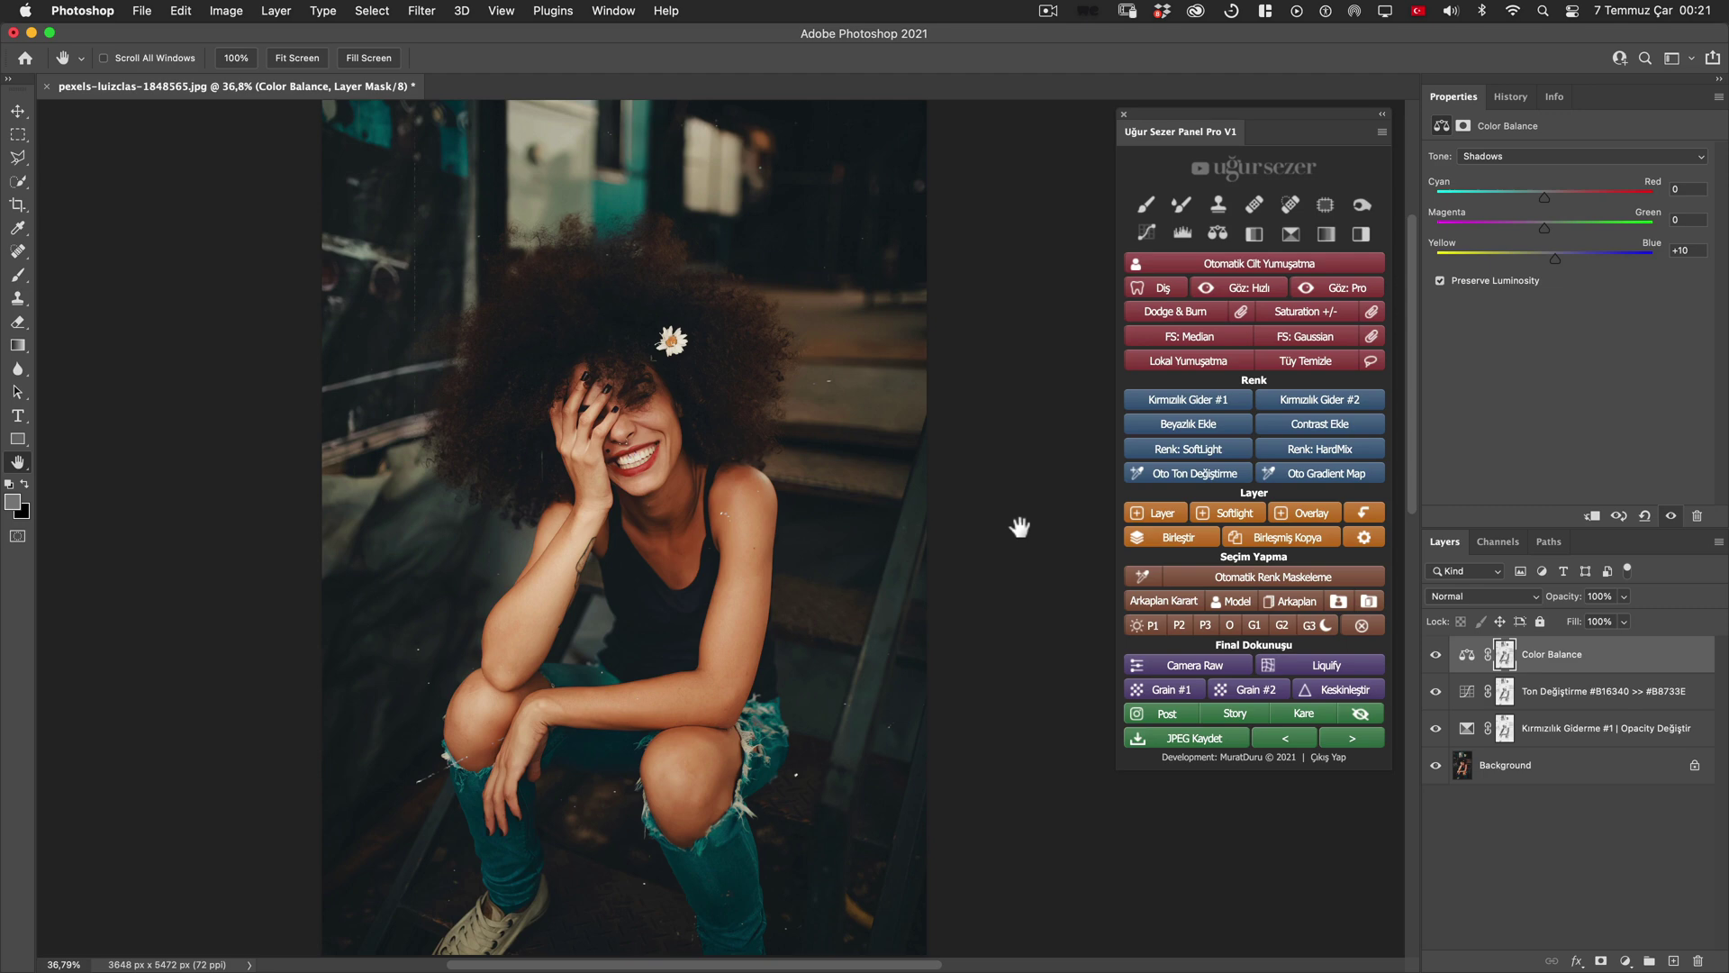
Add the Contrast Ekle luminosity curves layer and raise its opacity to about 44%.
click(1231, 628)
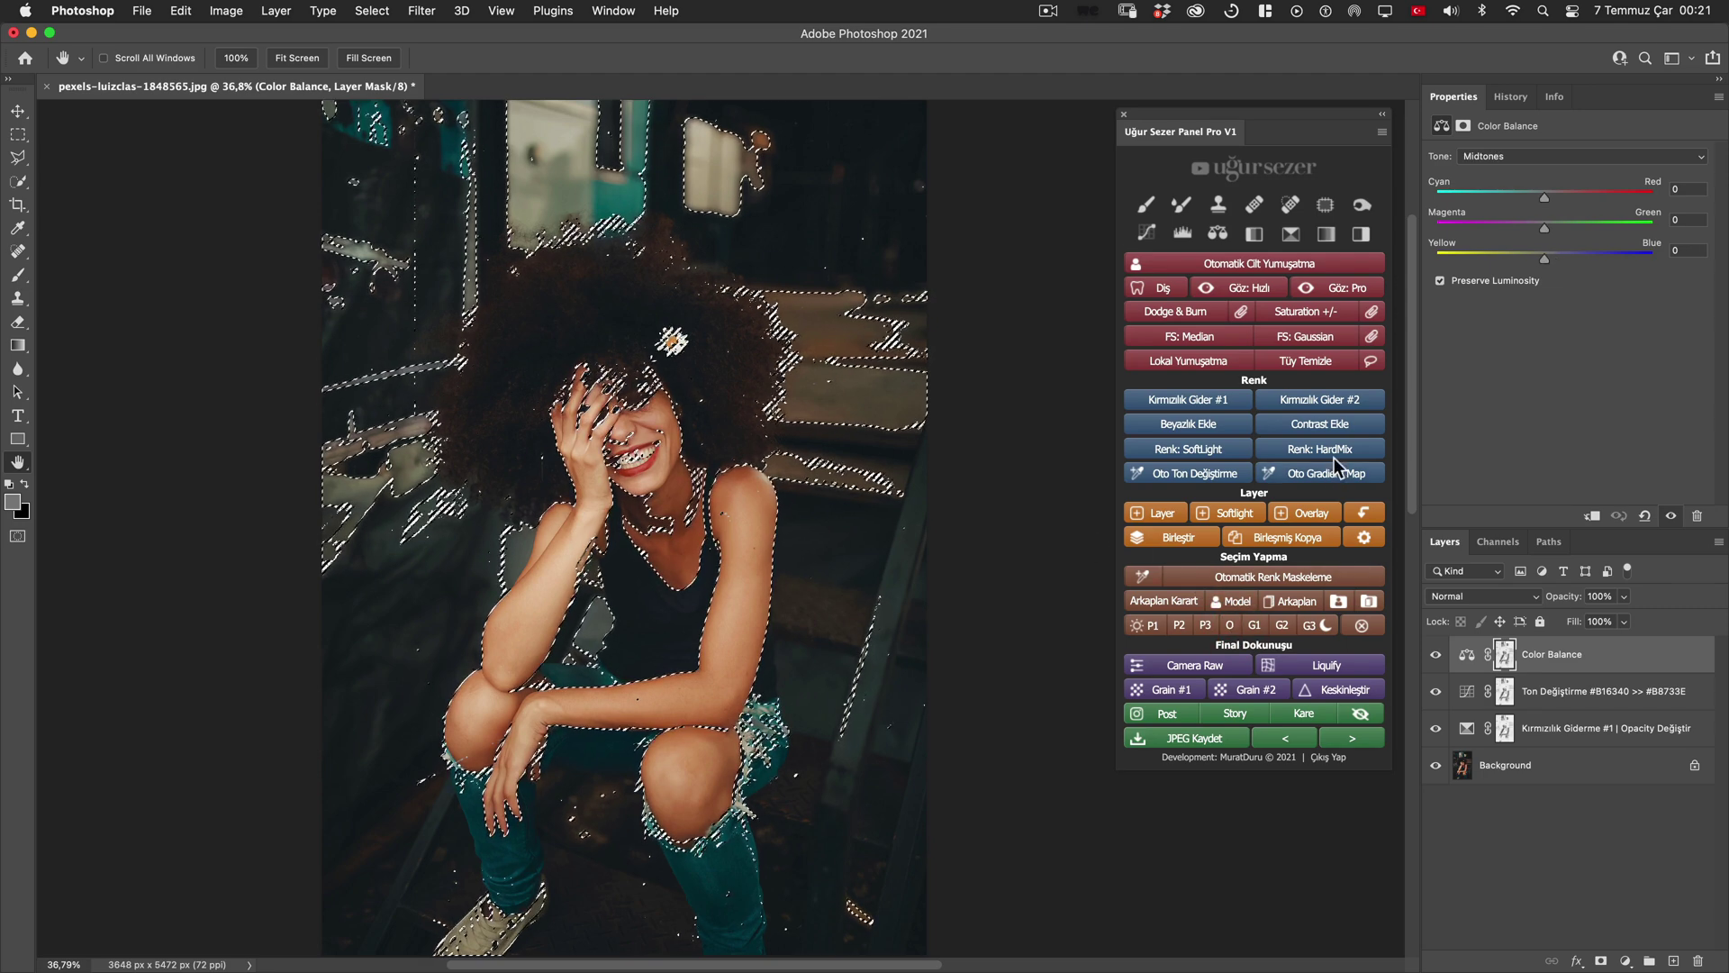
click(1320, 423)
scroll(652, 378, up, 5)
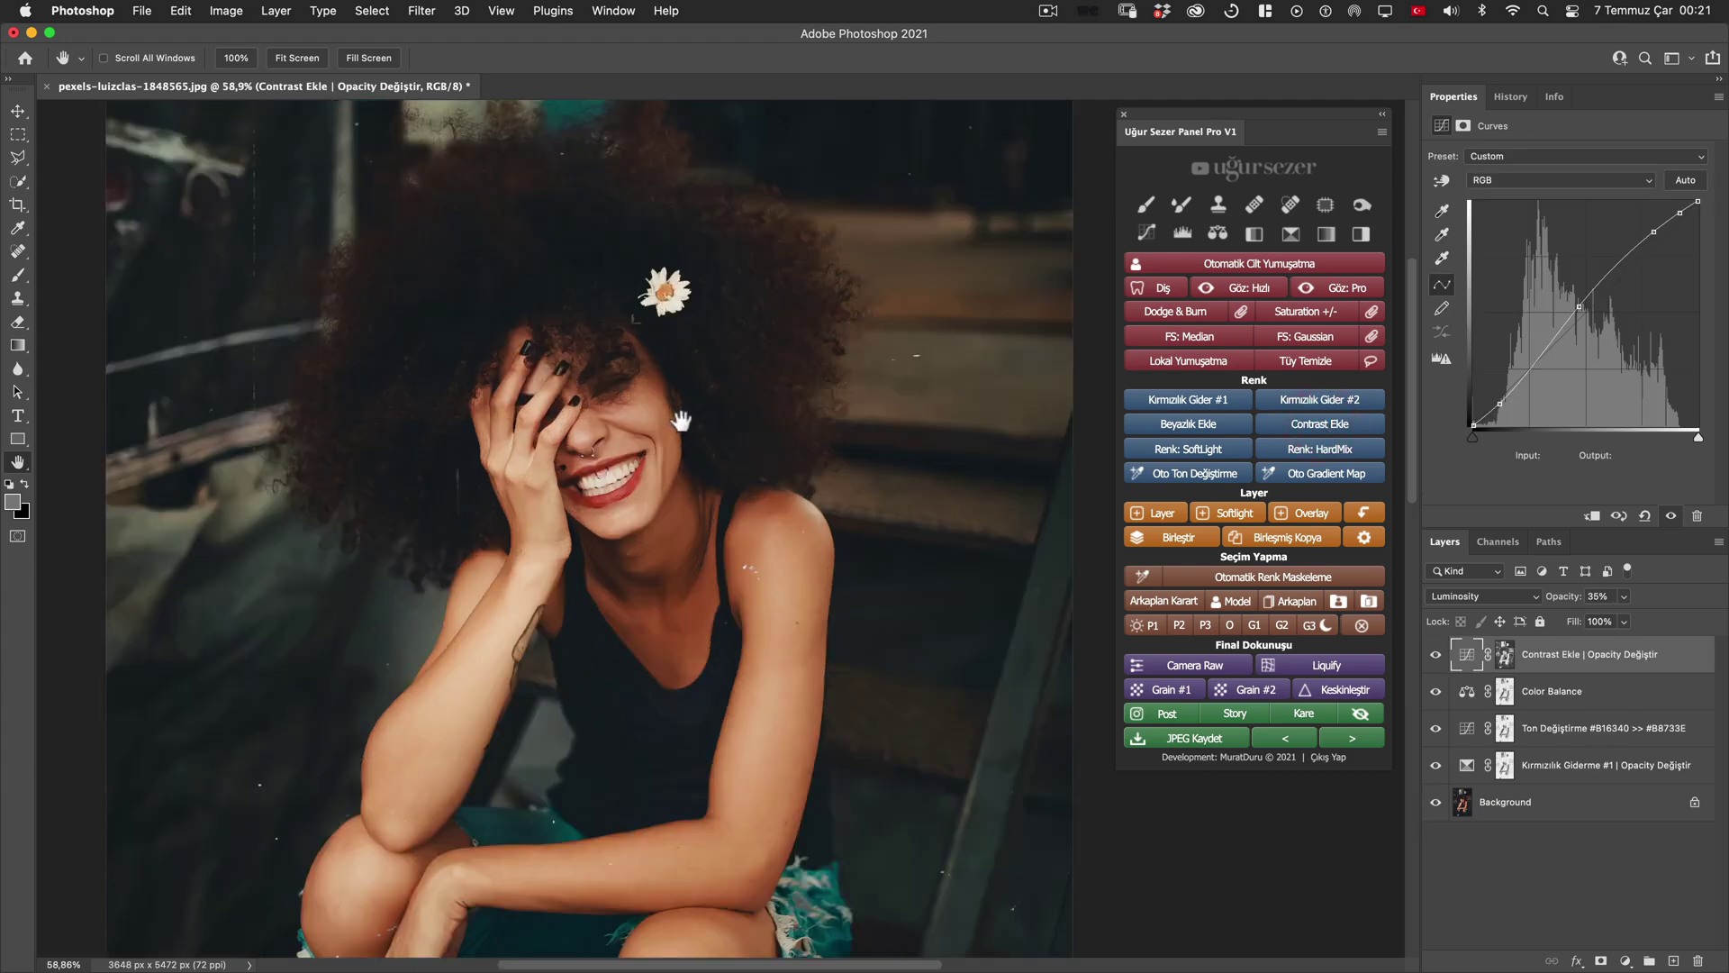
drag(1557, 605, 1565, 605)
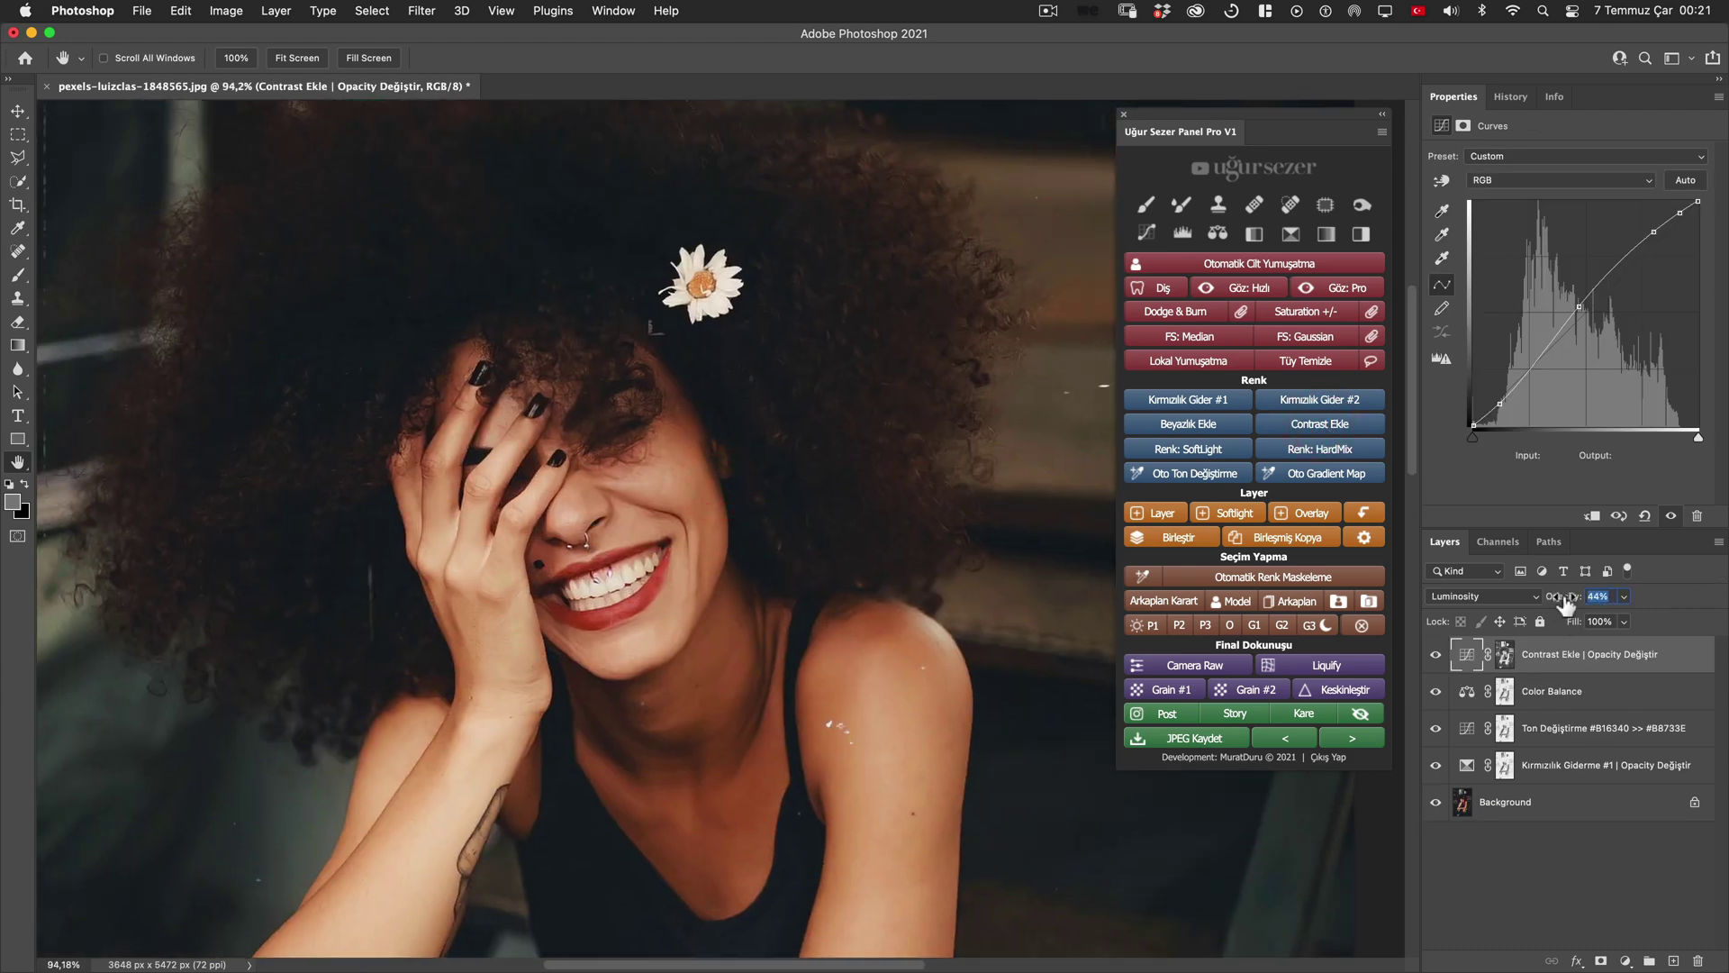
text(50)
drag(768, 404, 791, 493)
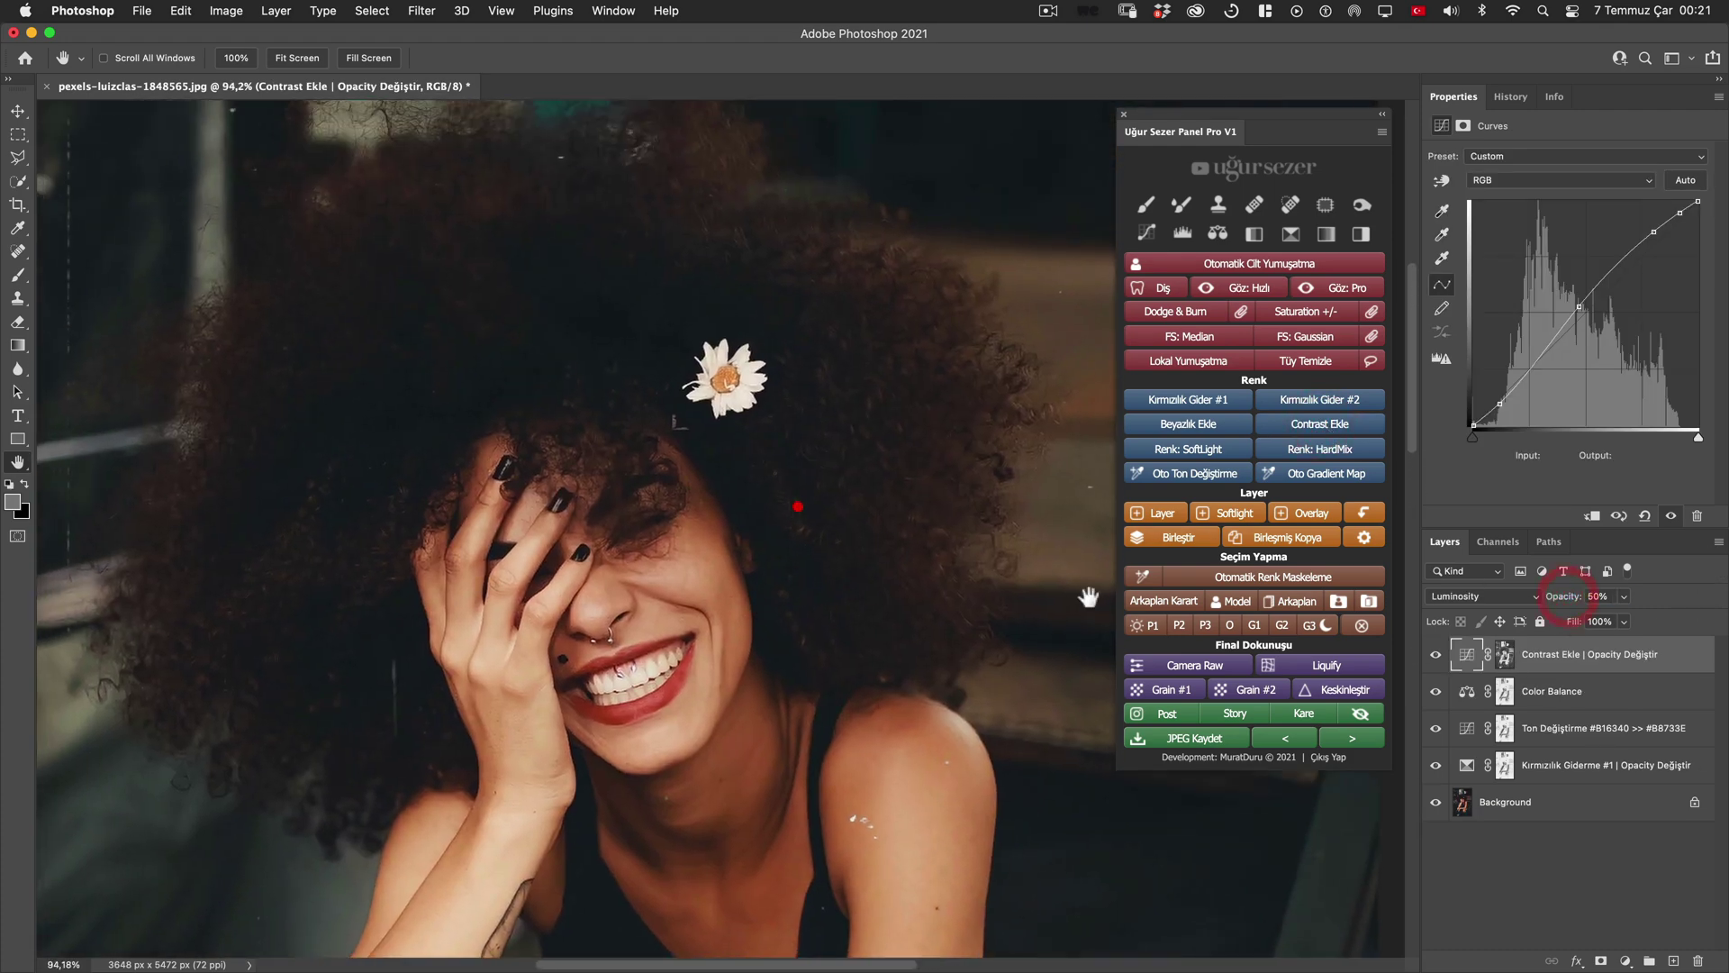
Hide and re-show the contrast layer to compare its effect.
click(1435, 655)
scroll(721, 428, up, 3)
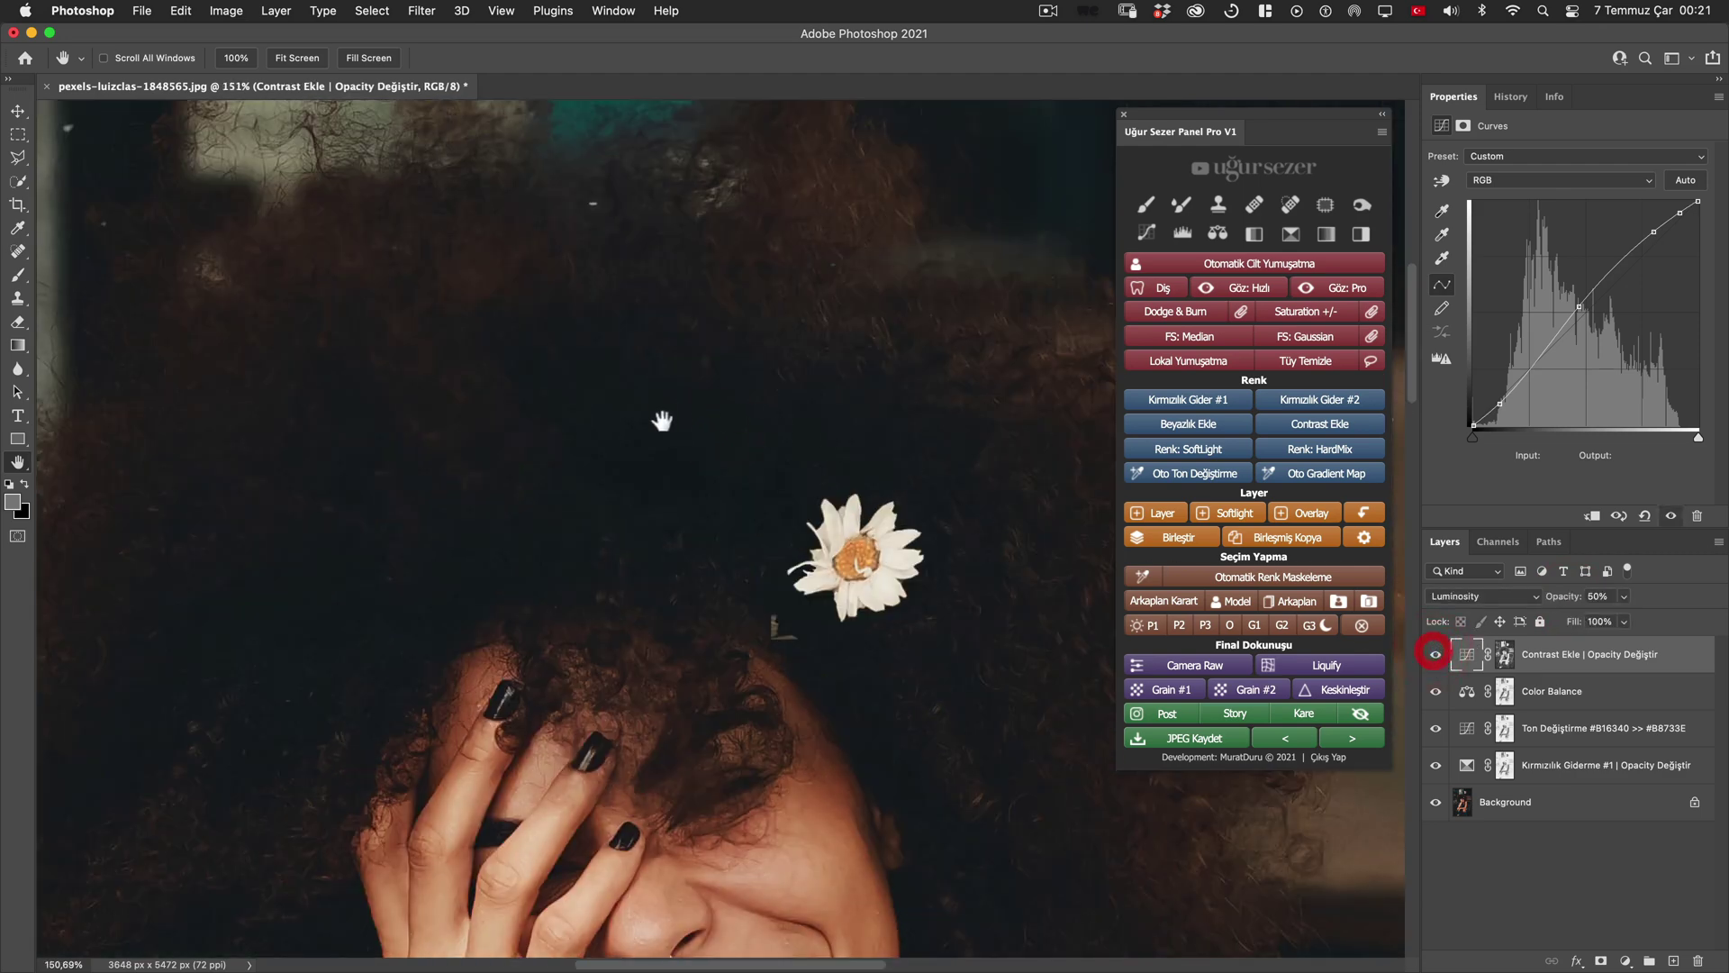
scroll(662, 422, down, 3)
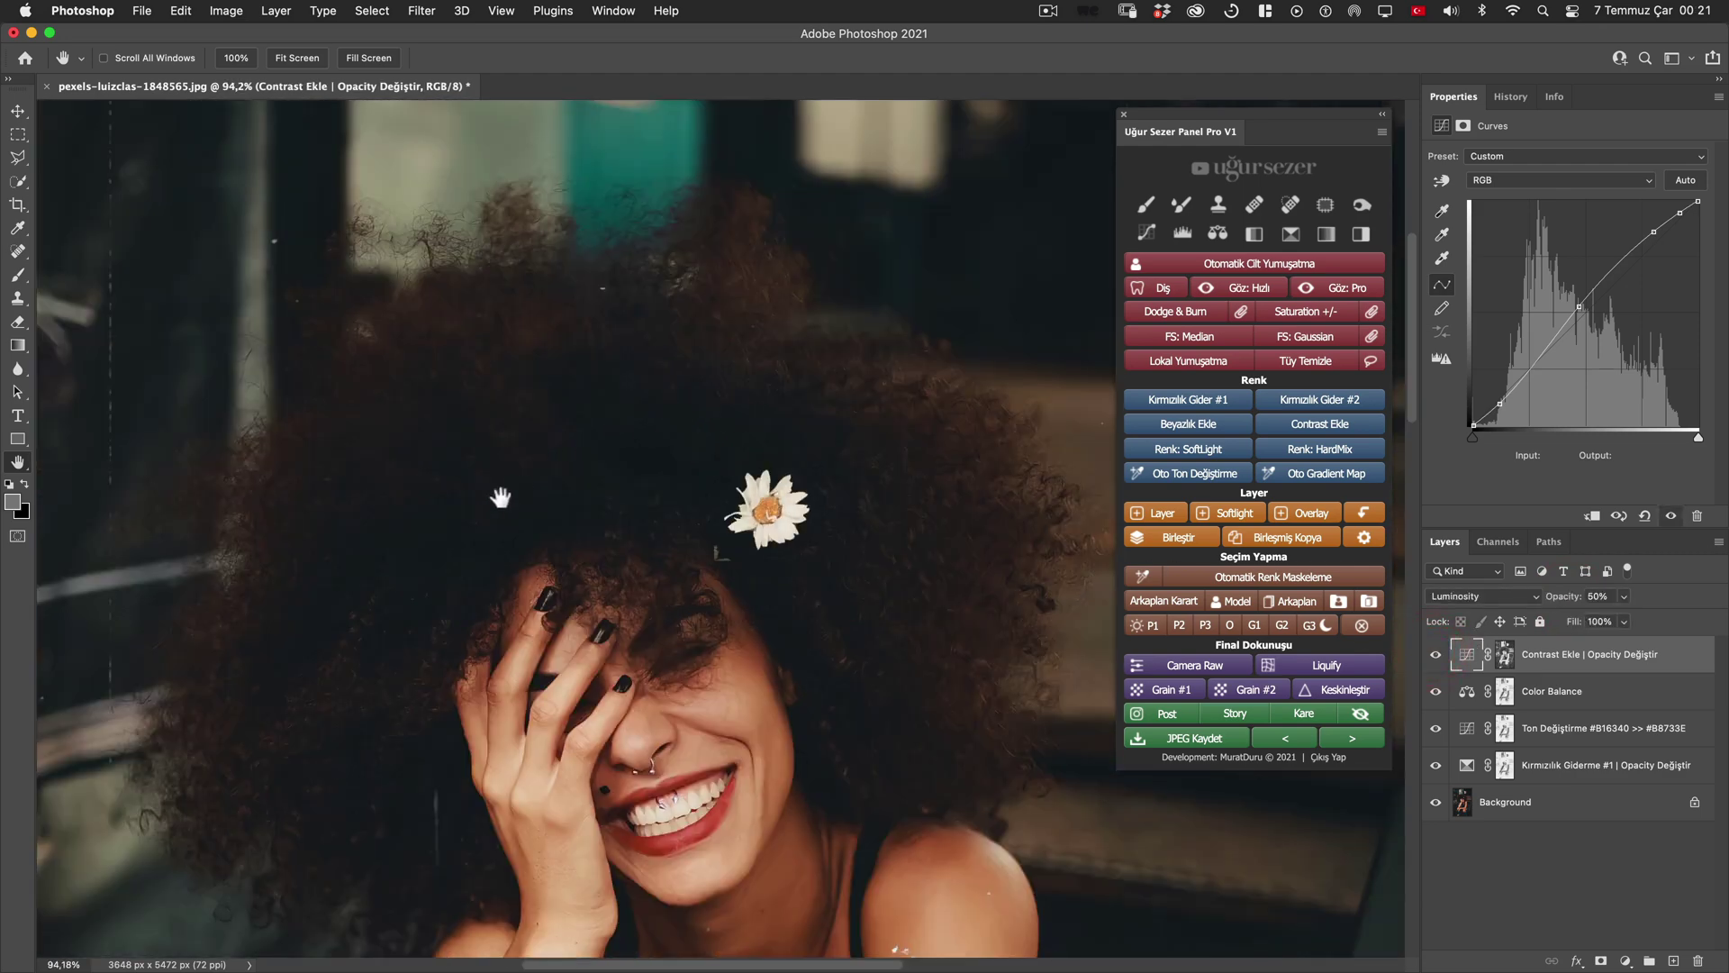
click(1436, 655)
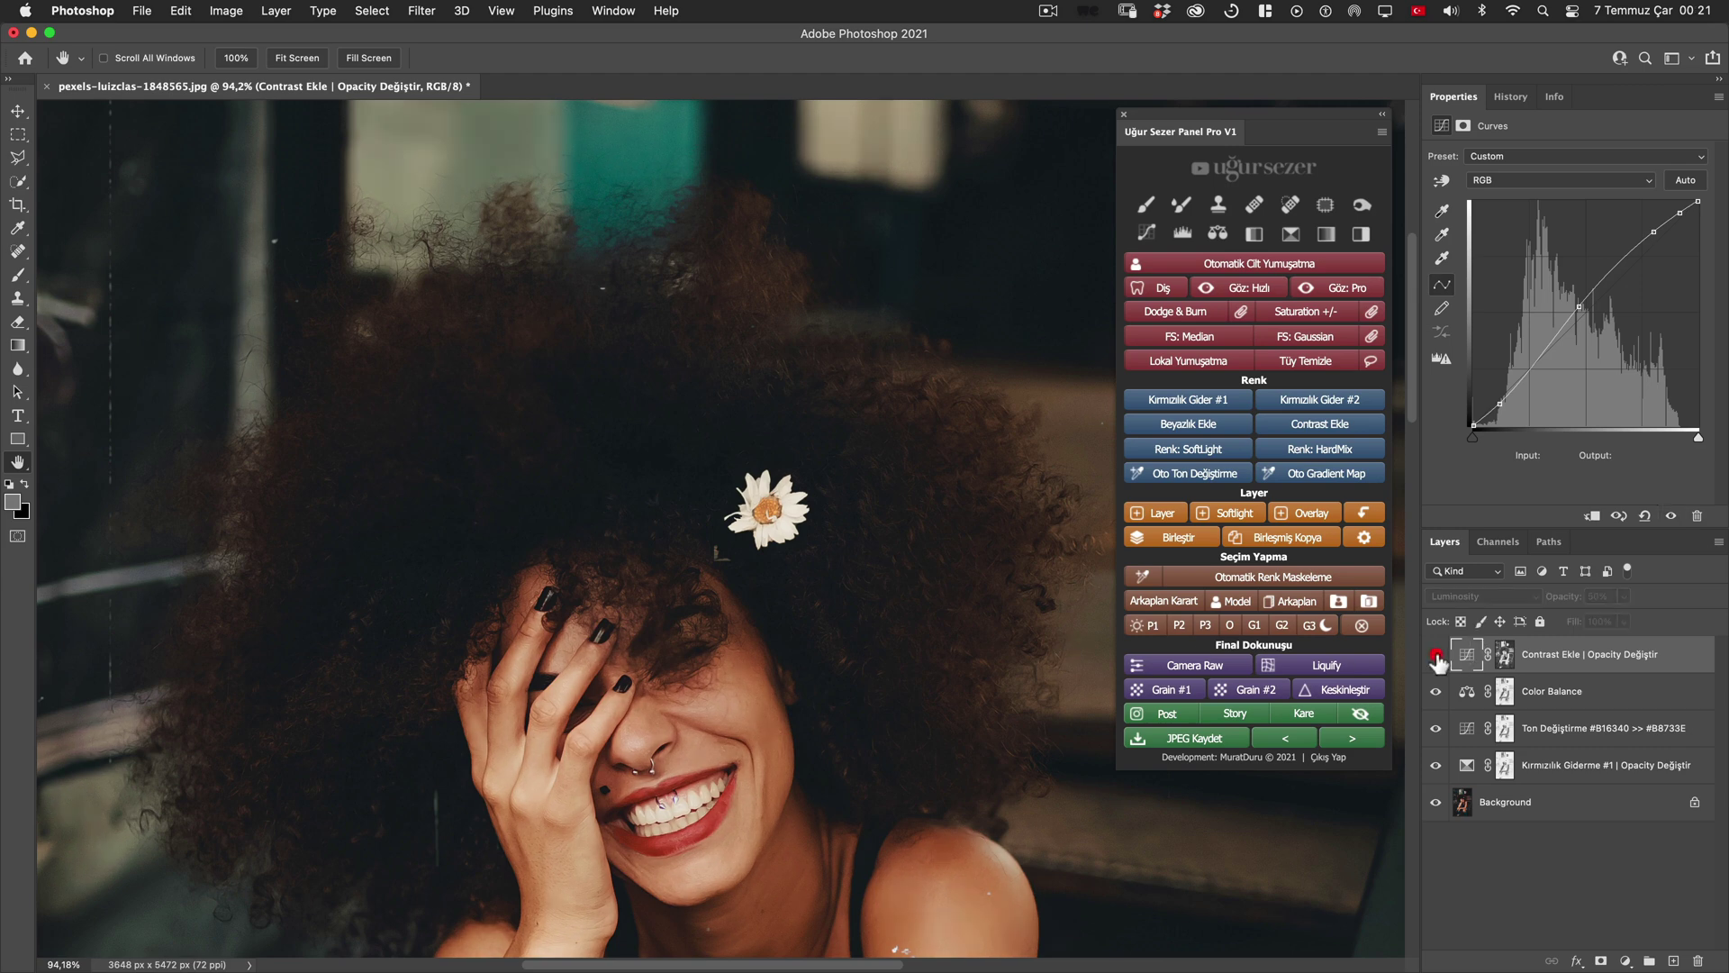
Inspect the contrast layer's mask around the neck and shoulders, then return to the colour image.
alt+click(1508, 662)
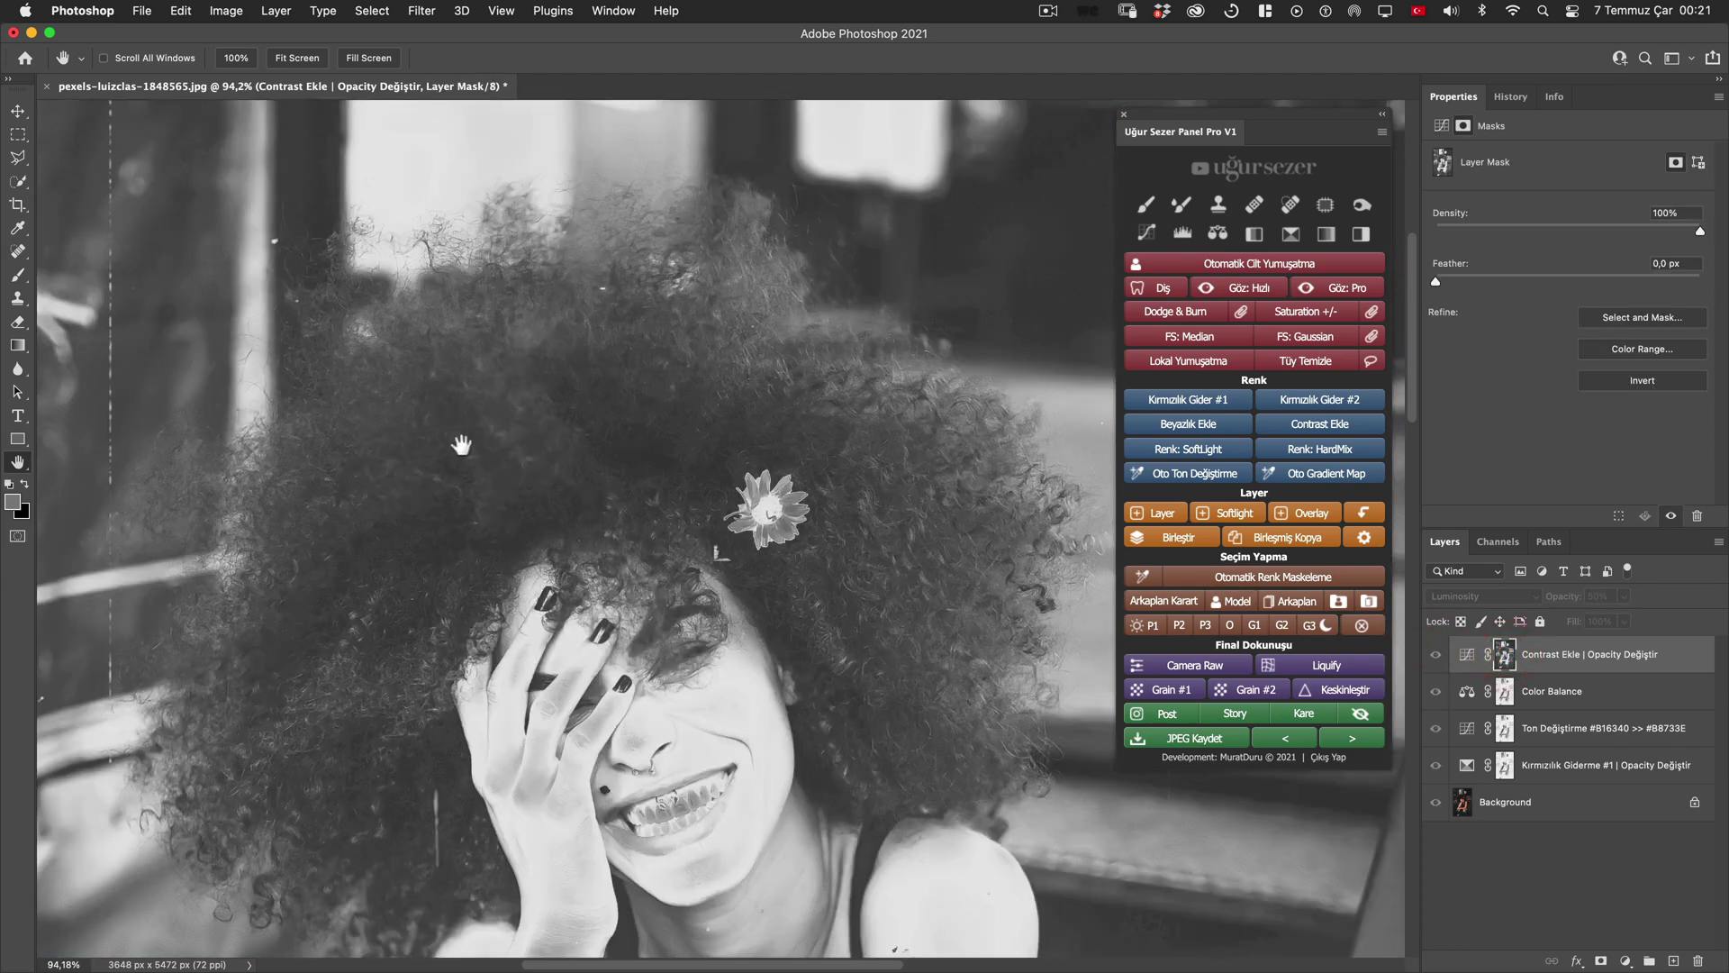
drag(658, 807, 689, 408)
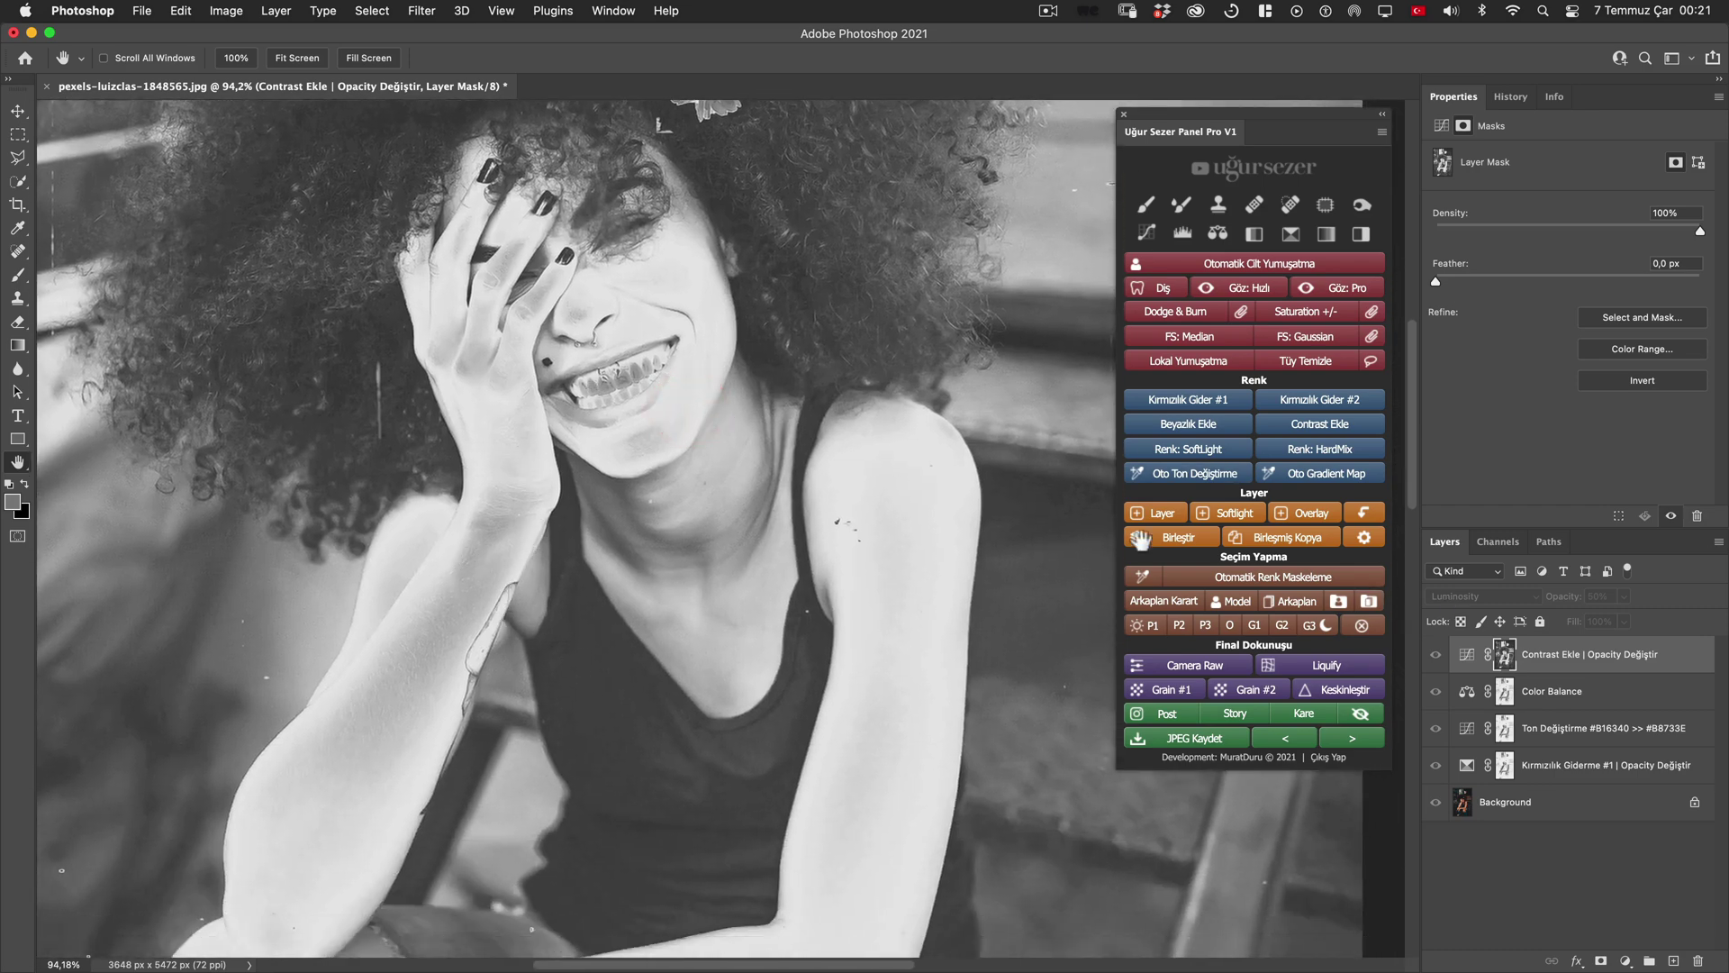
click(1466, 655)
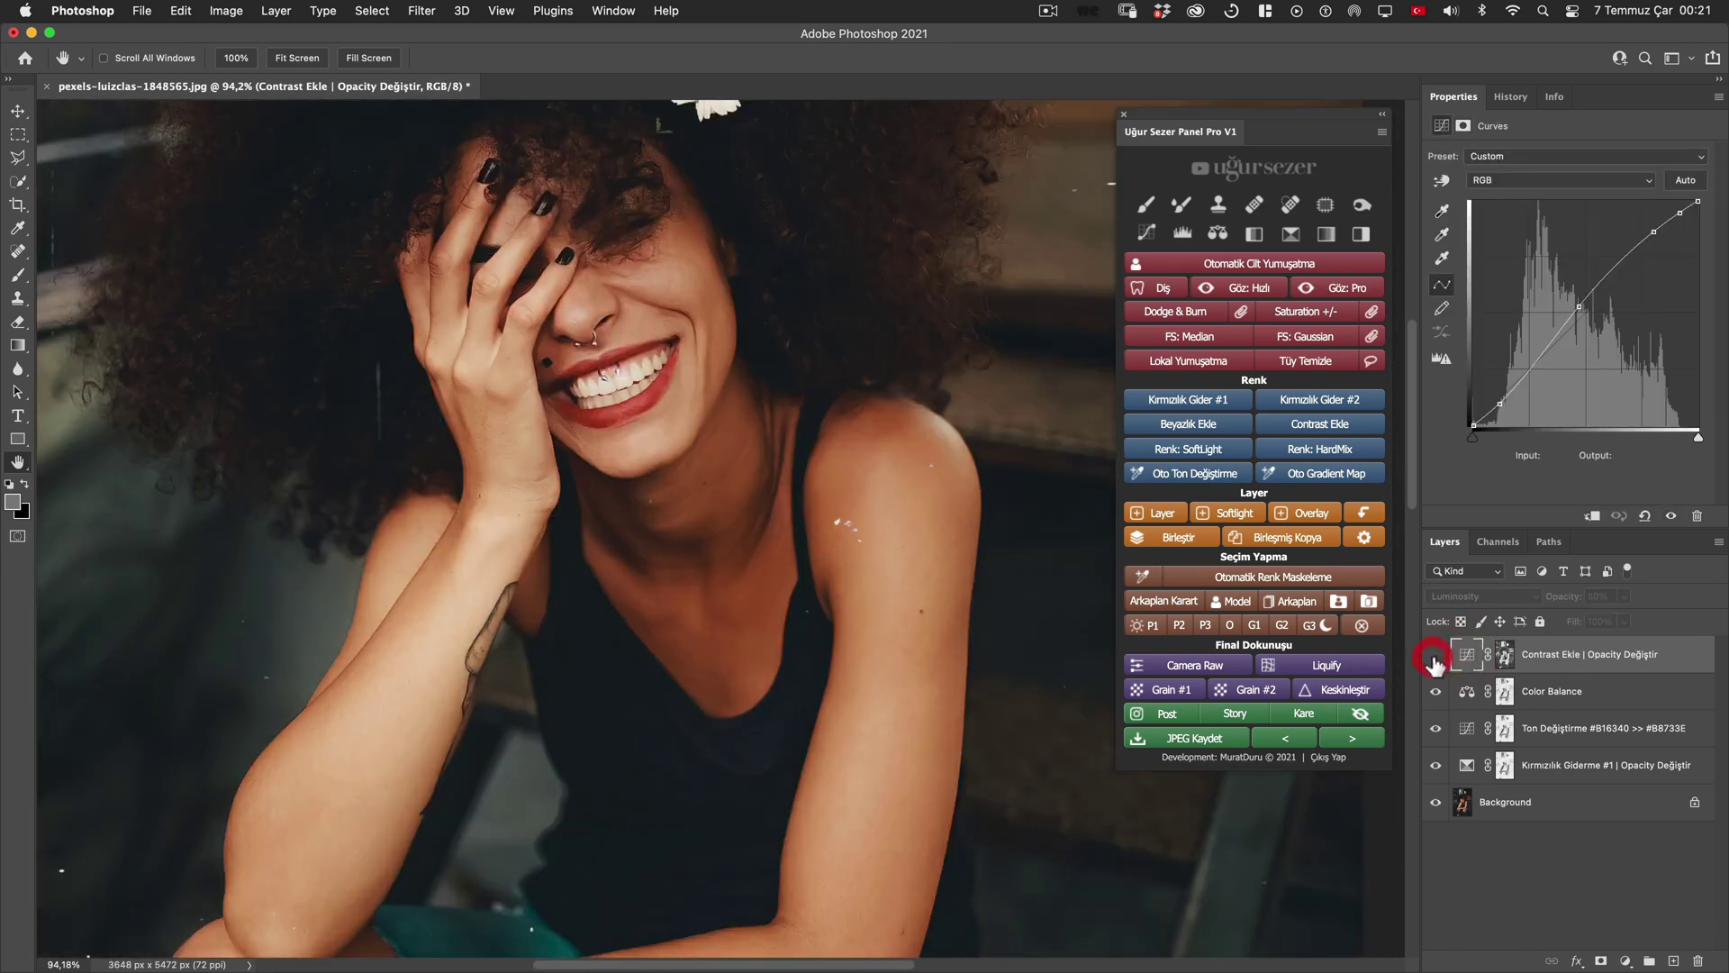
scroll(857, 484, down, 3)
scroll(858, 483, down, 3)
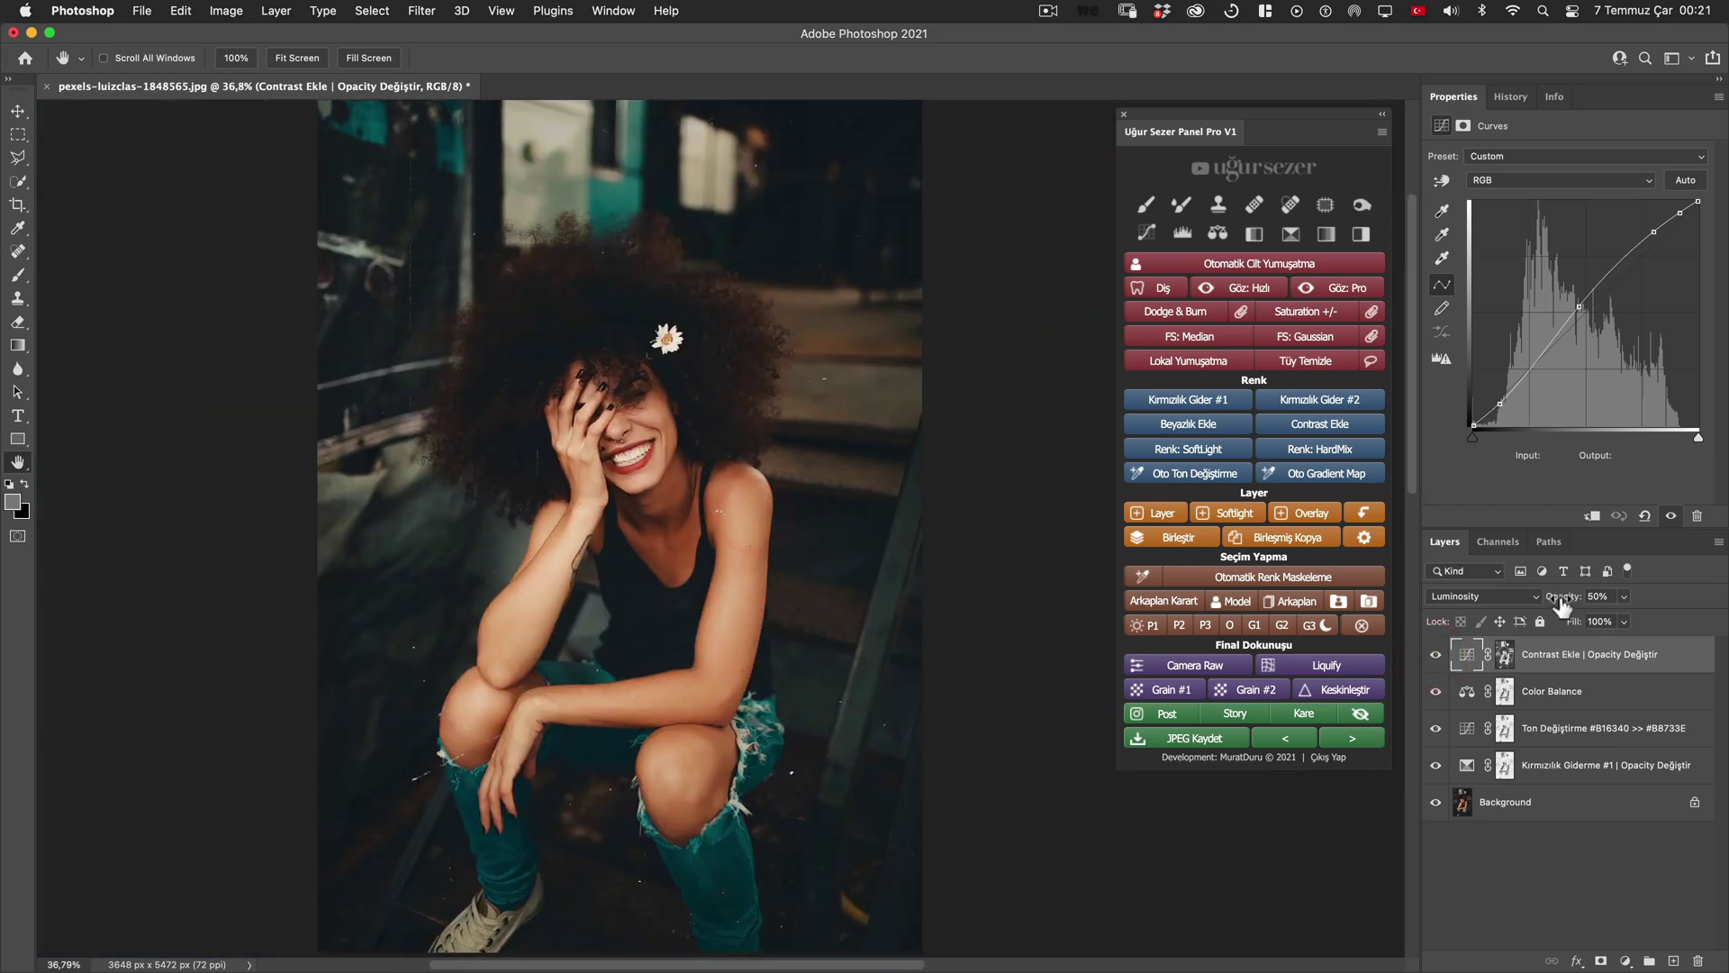
Raise the Contrast Ekle layer to 60% opacity and hide it for comparison.
drag(1558, 606, 1570, 606)
click(1434, 657)
alt+click(1435, 803)
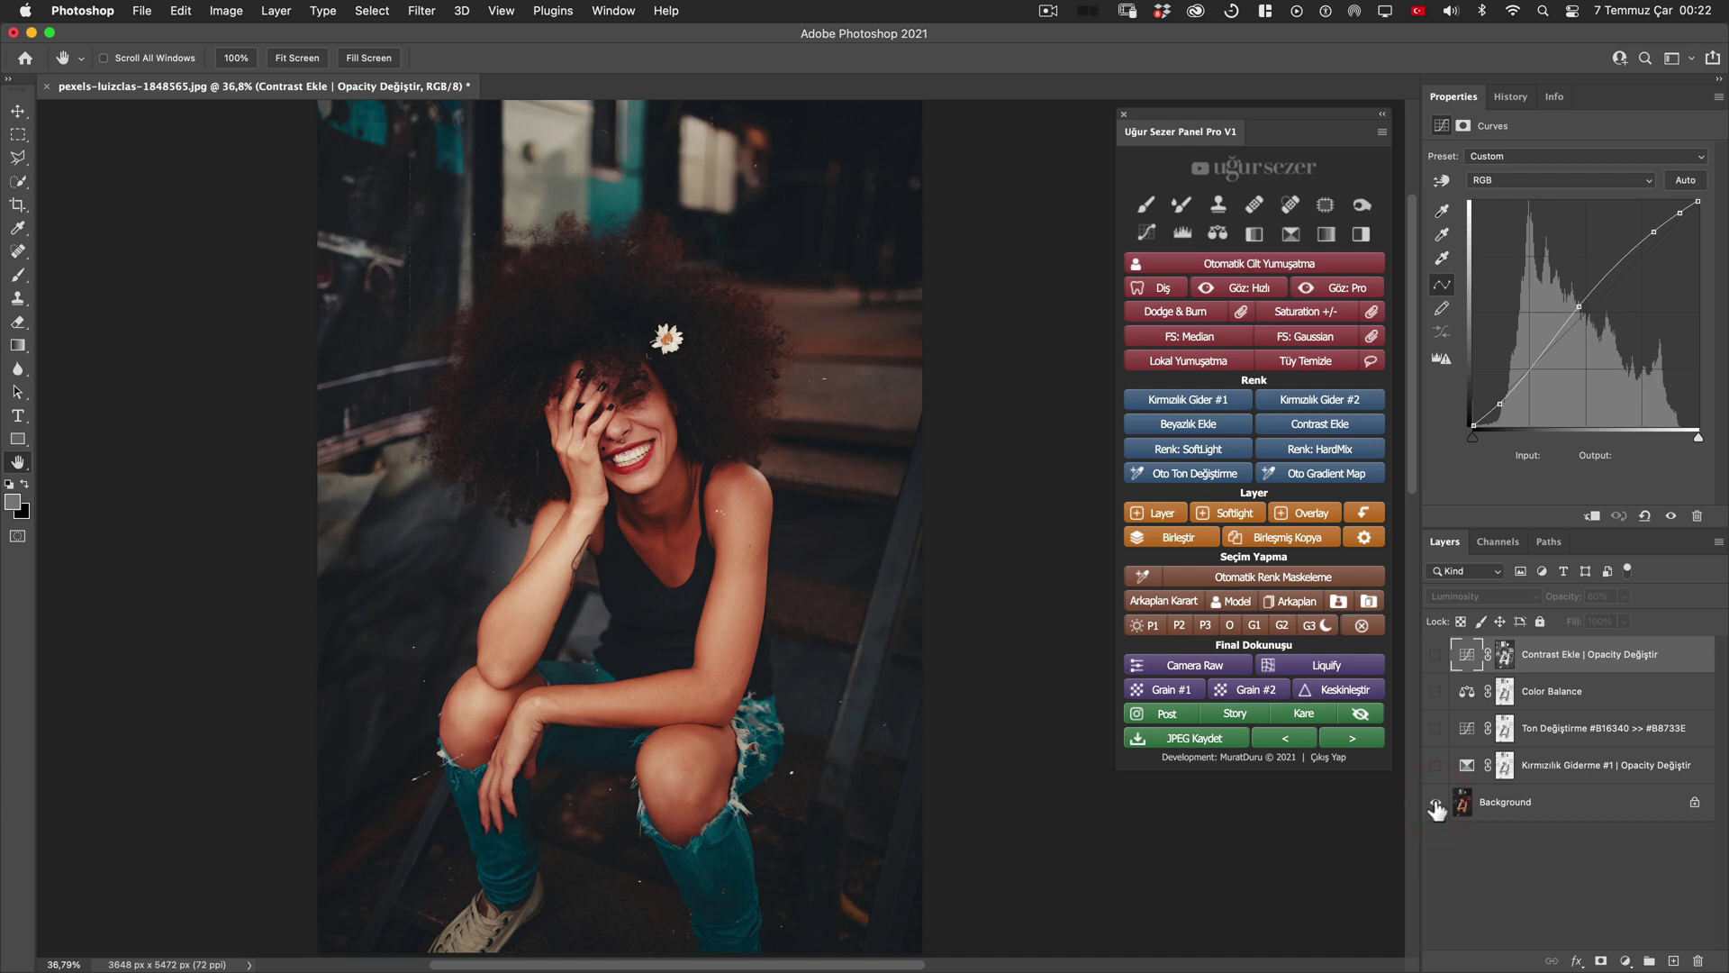
alt+click(1435, 803)
alt+click(1436, 803)
alt+click(1436, 803)
alt+click(1435, 803)
alt+click(1436, 803)
scroll(787, 450, up, 5)
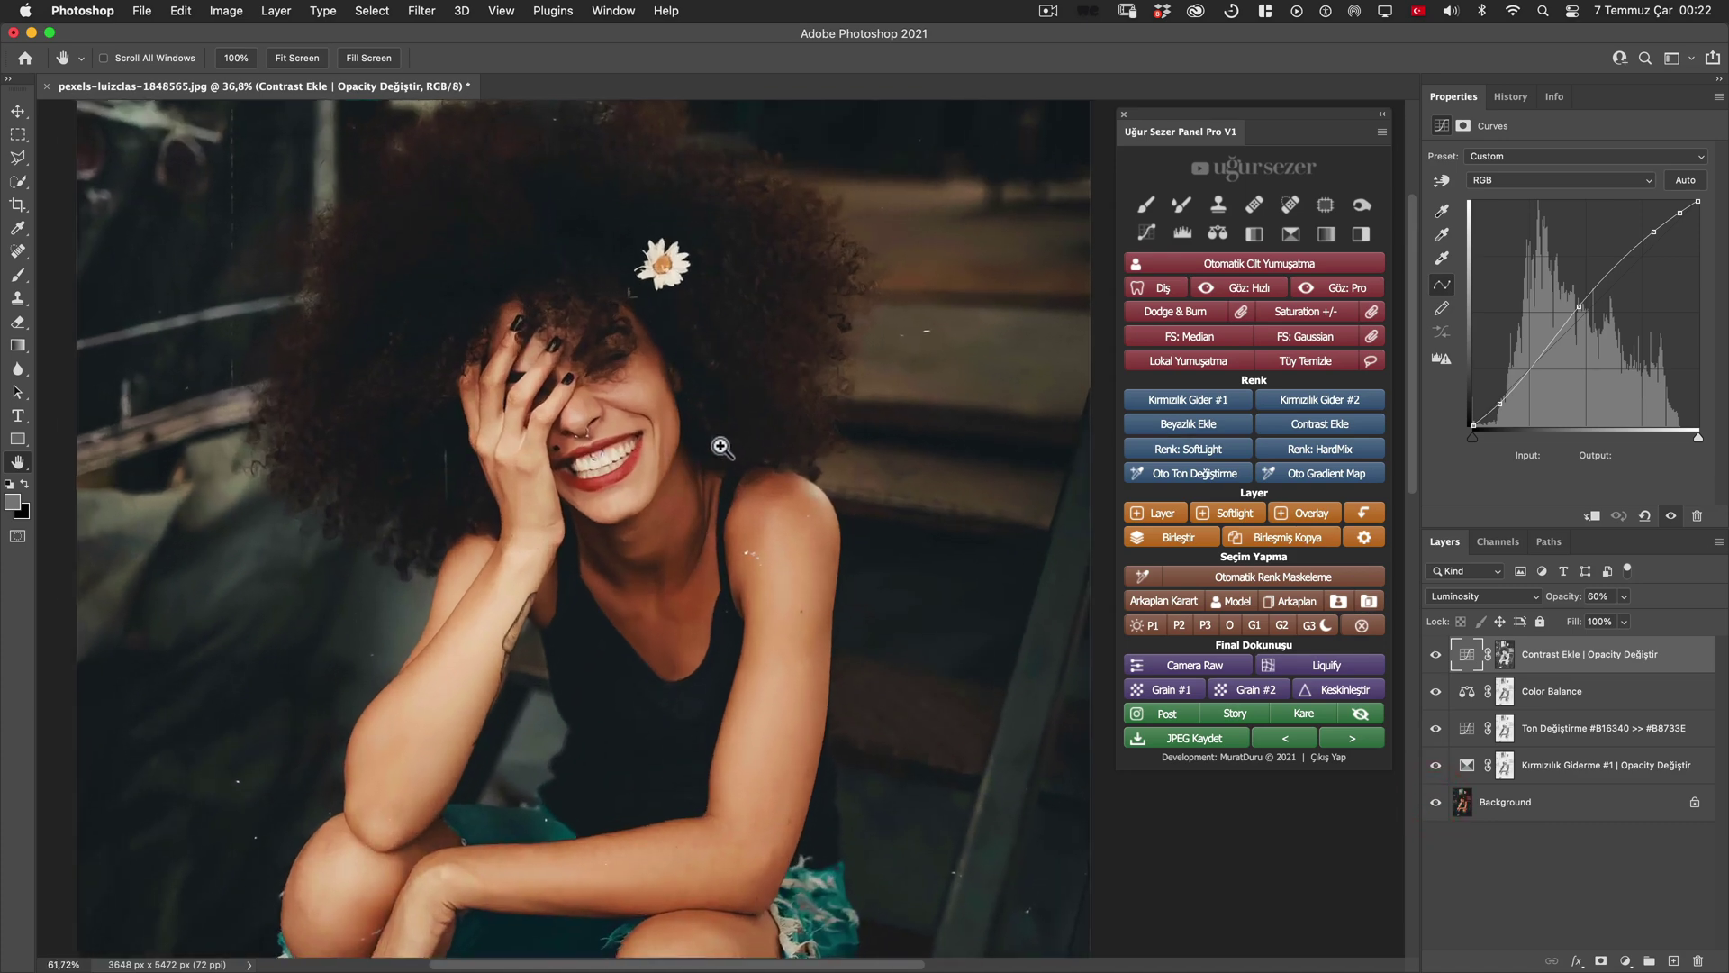
alt+click(1436, 802)
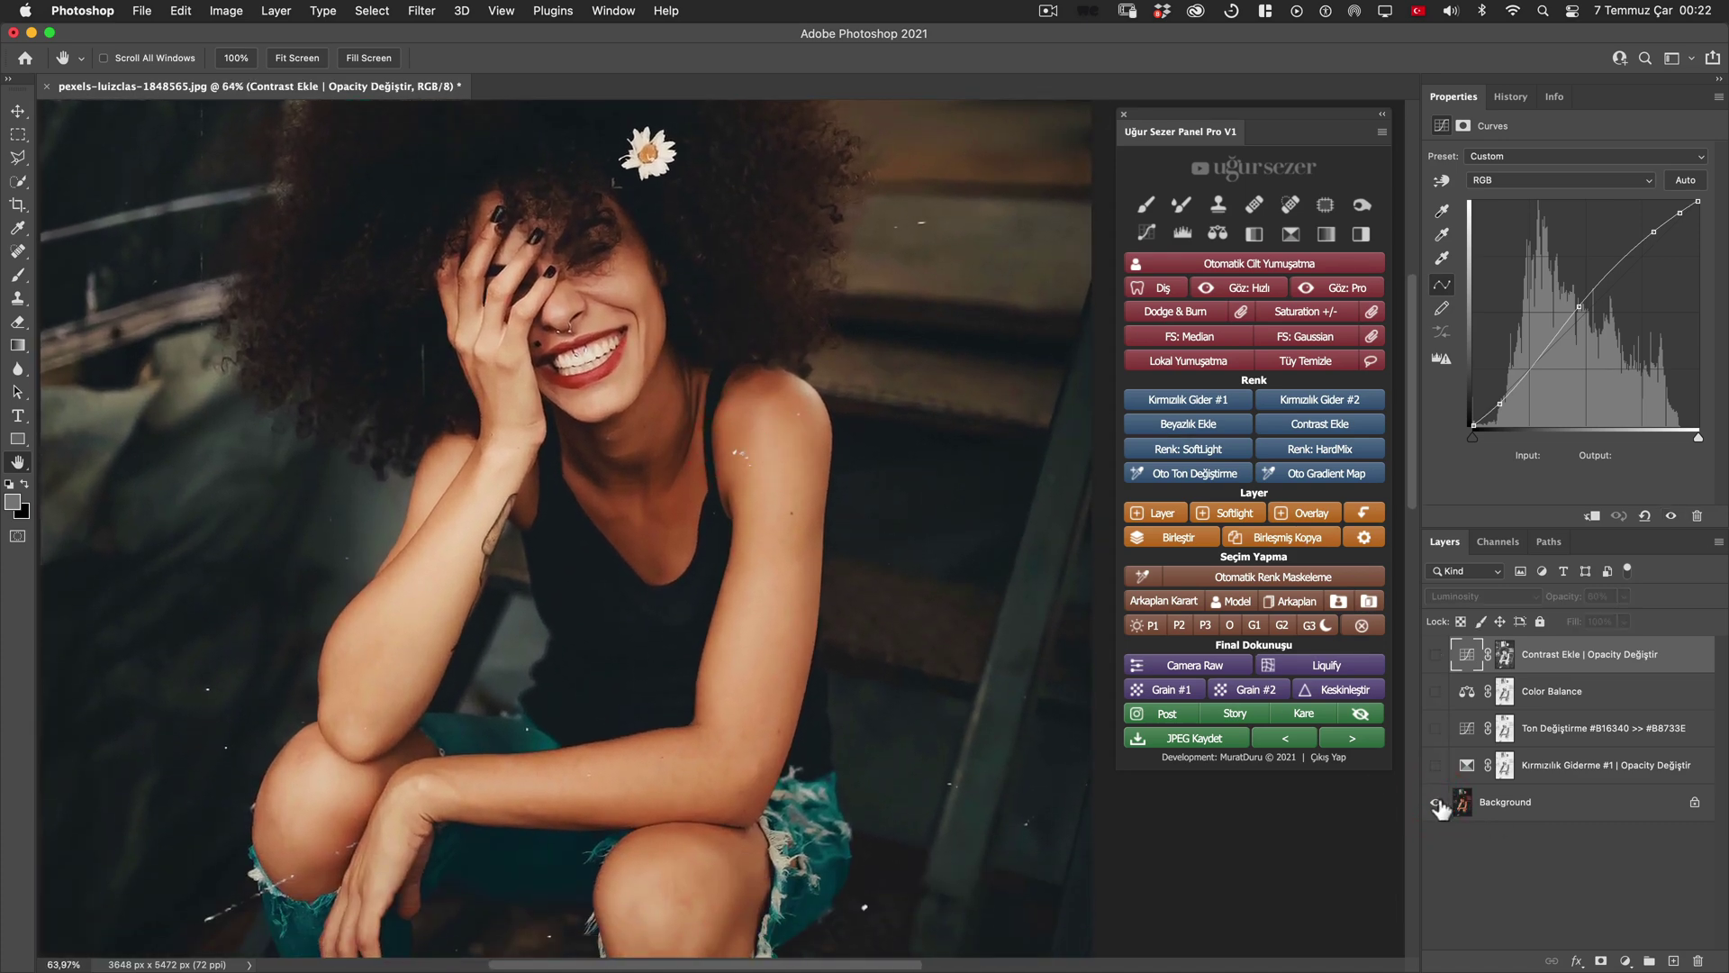
alt+click(1435, 802)
alt+click(1435, 802)
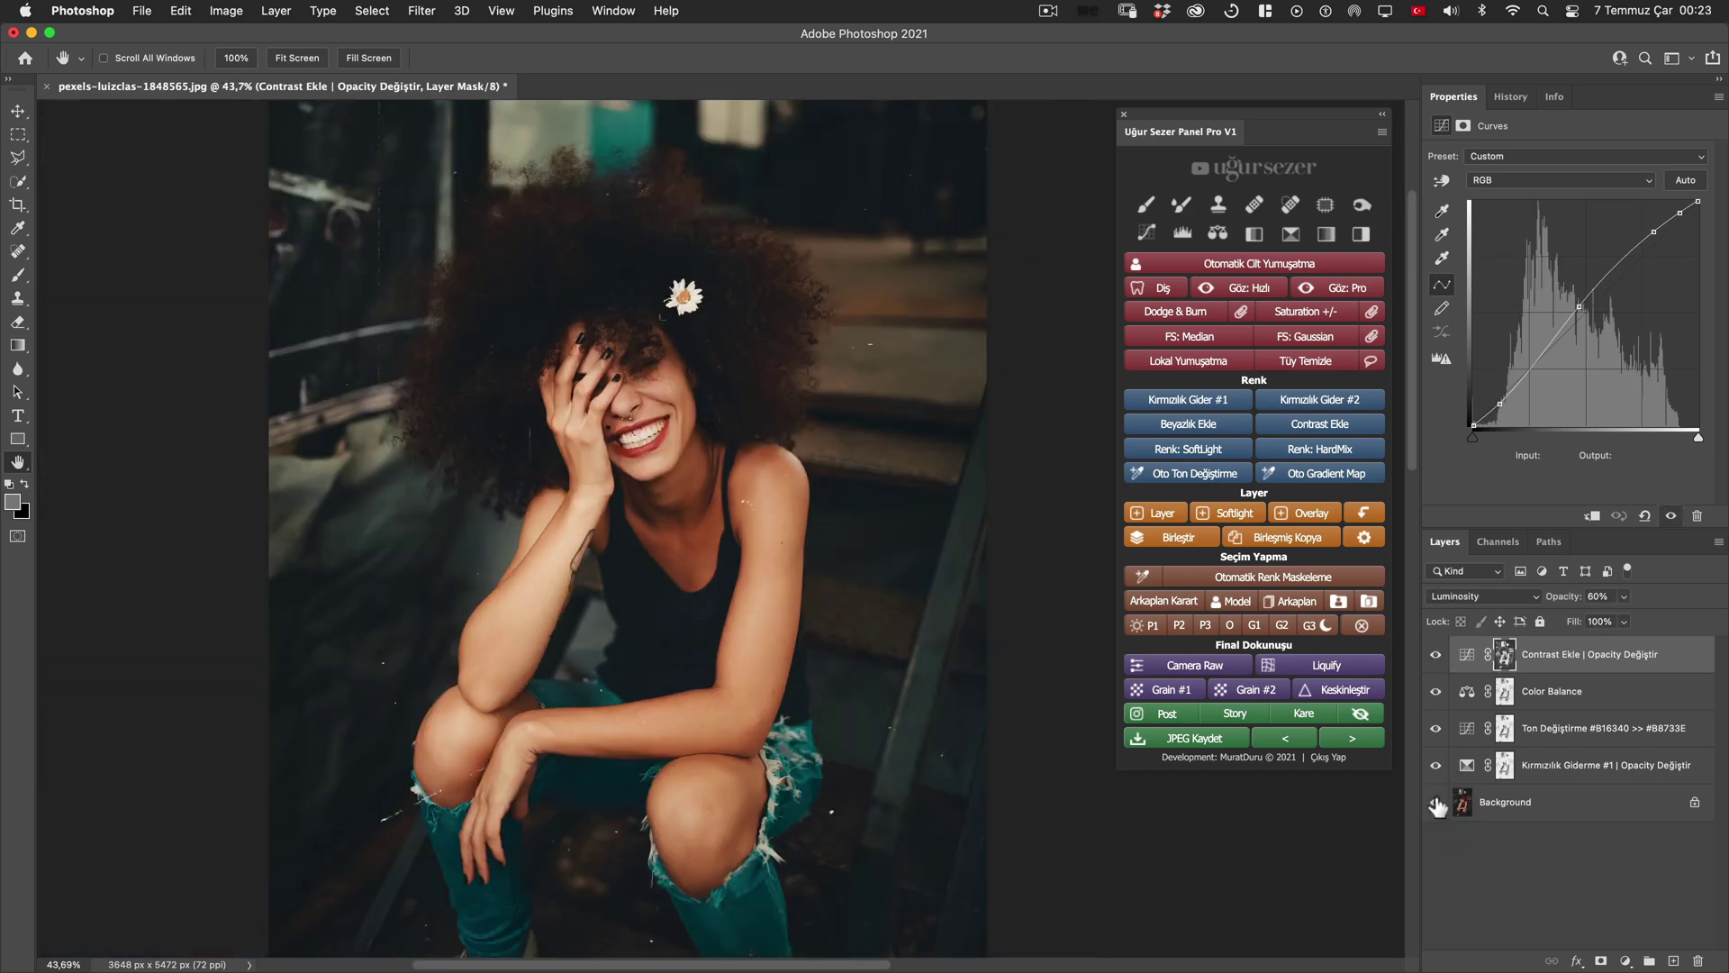